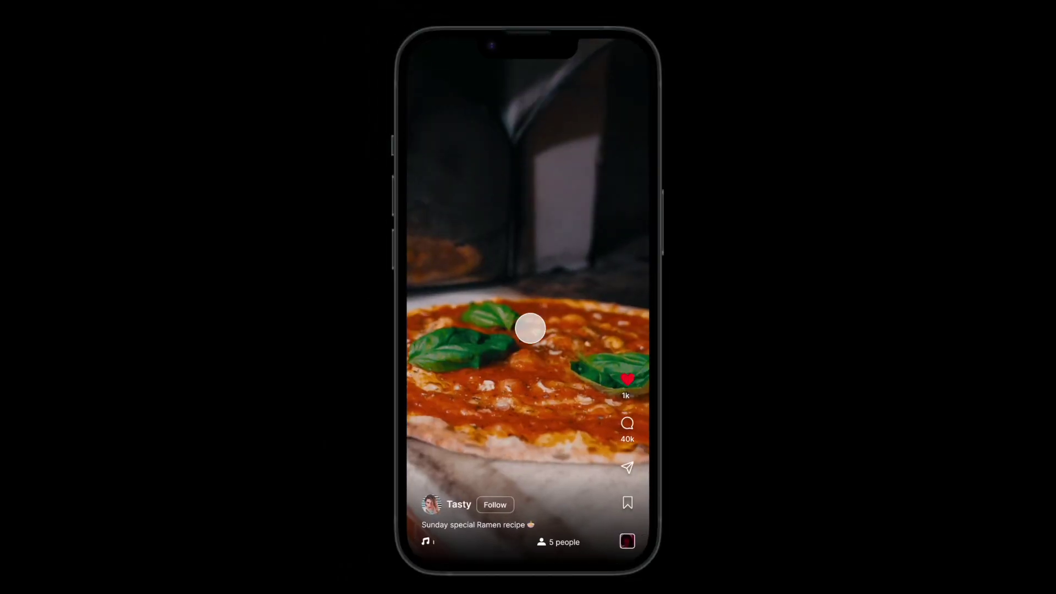
# Preview the finished food video feed by swiping forward to another clip and back
pyautogui.moveTo(530, 344); pyautogui.dragTo(535, 150)
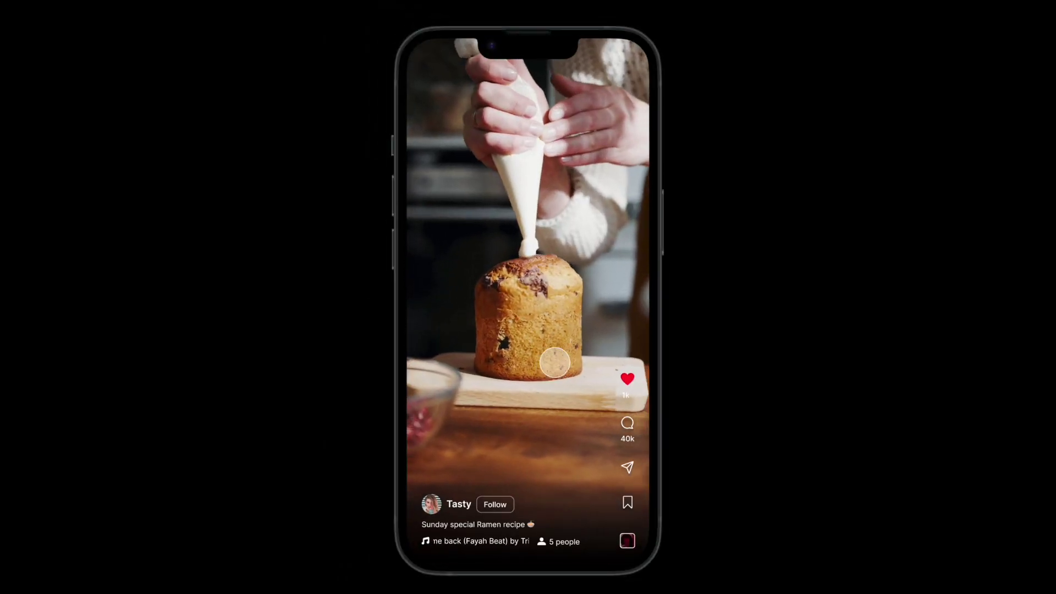
pyautogui.moveTo(555, 363); pyautogui.dragTo(563, 385)
pyautogui.moveTo(572, 170); pyautogui.dragTo(570, 446)
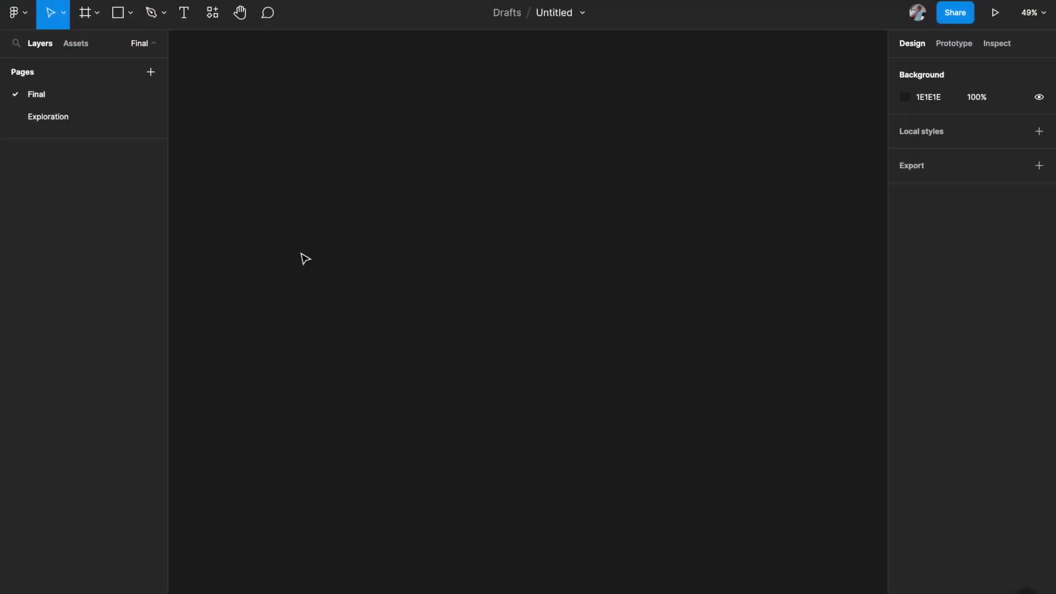
# Create a frame from the iPhone 14 preset (390 × 844)
pyautogui.press('f')
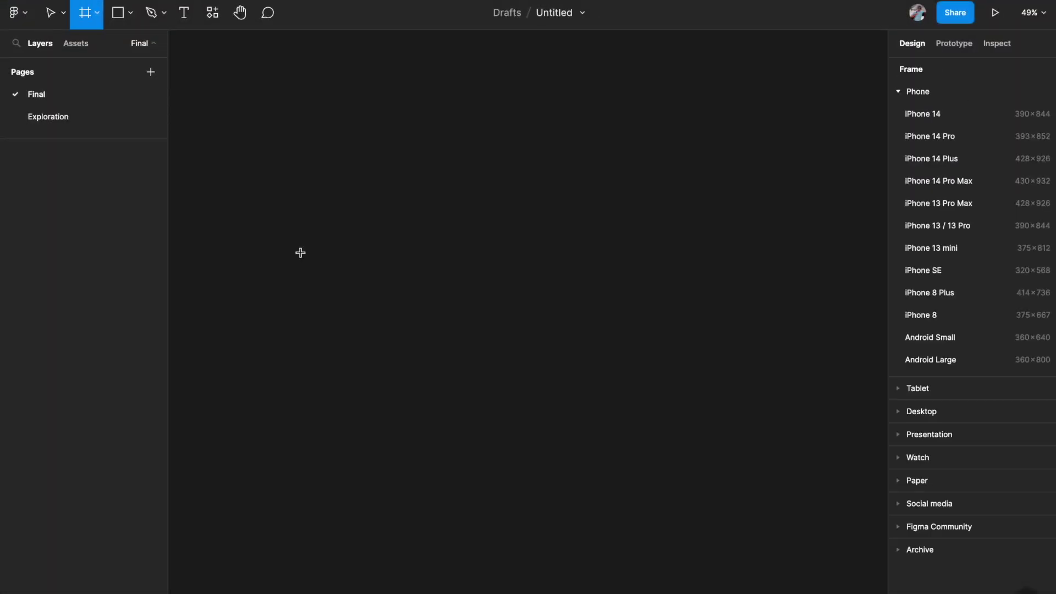
pyautogui.click(922, 120)
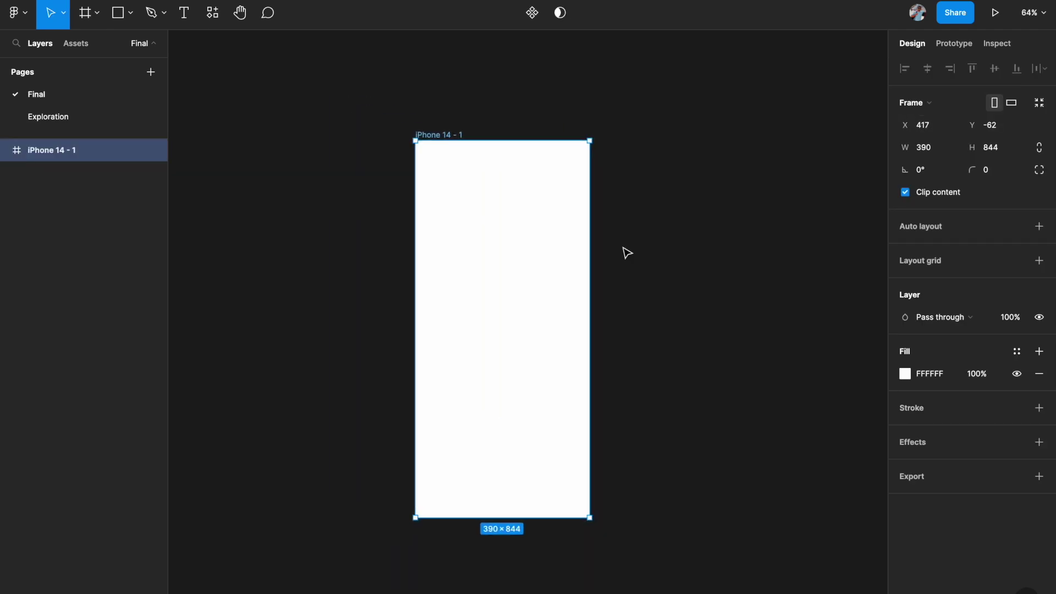
pyautogui.click(627, 253)
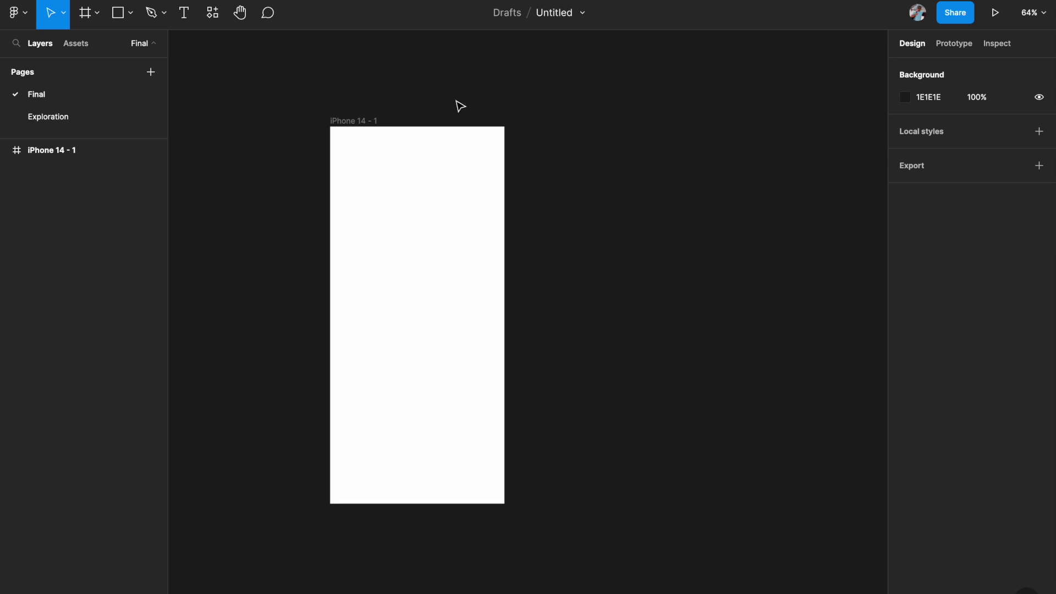
# Duplicate the iPhone 14 frame beside the original and rename the copy content
pyautogui.click(366, 121)
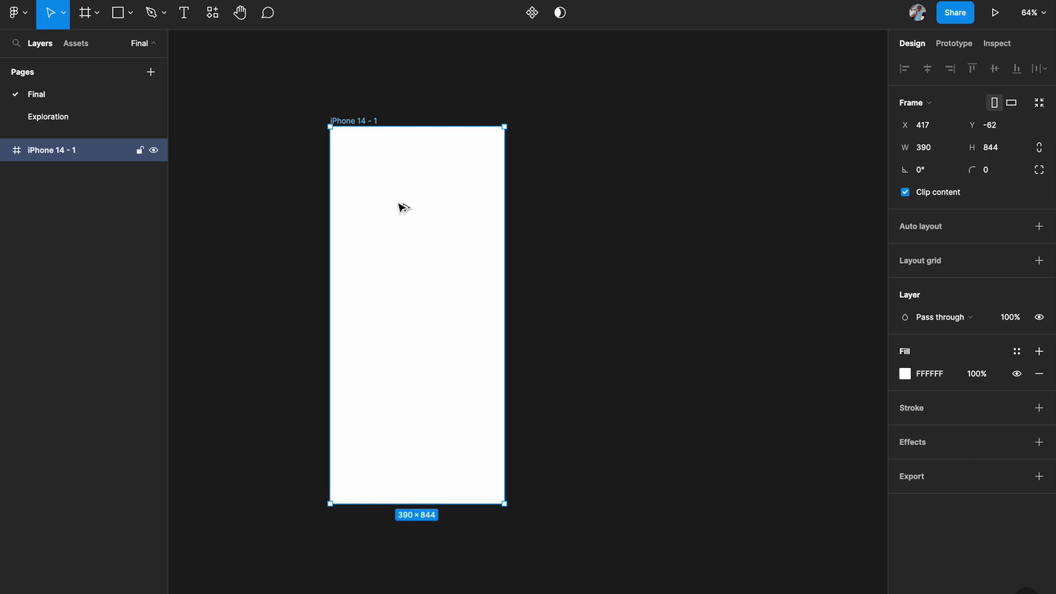
pyautogui.moveTo(402, 208); pyautogui.dragTo(673, 206)
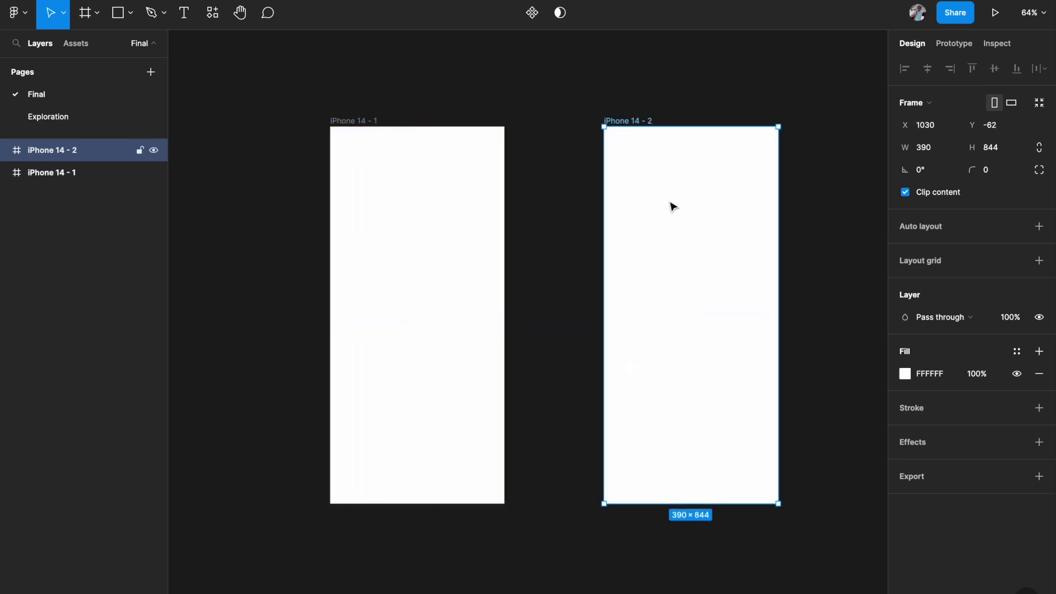
pyautogui.hscroll(3, 673, 207)
pyautogui.scroll(1, 673, 206)
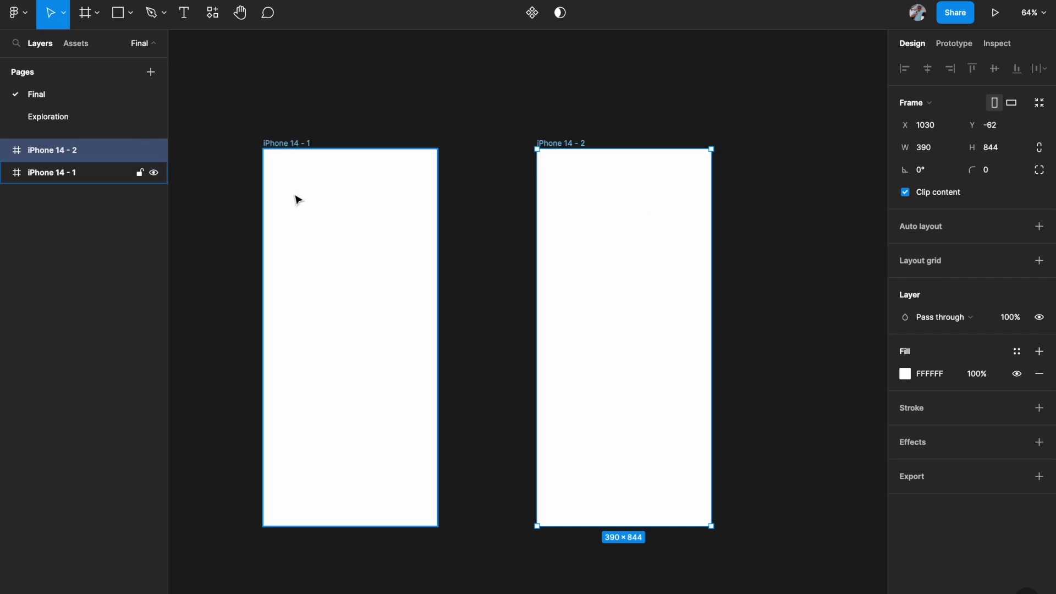
pyautogui.doubleClick(61, 157)
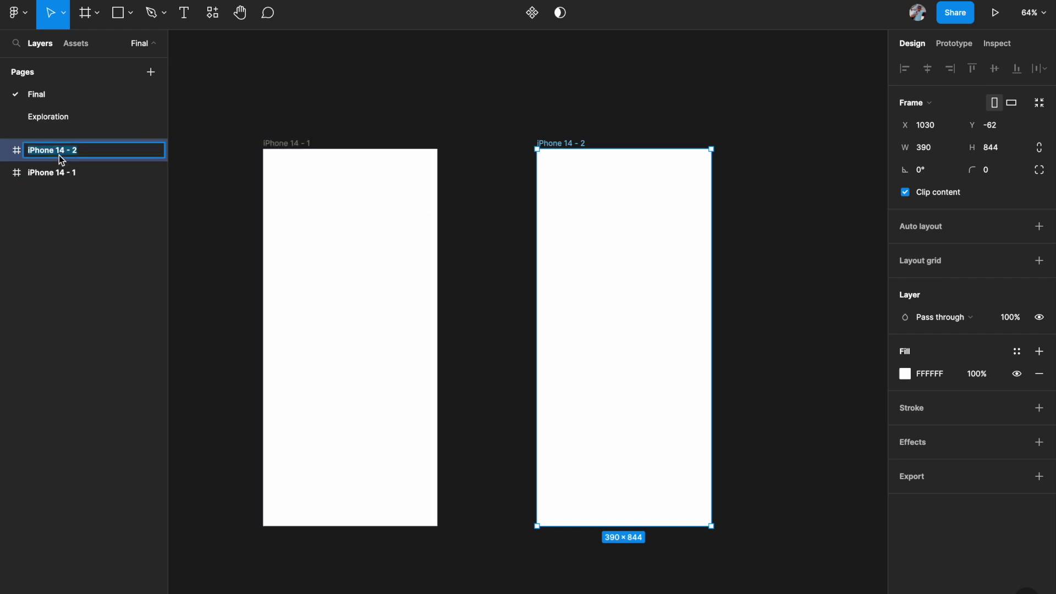
pyautogui.write('content')
pyautogui.press('Return')
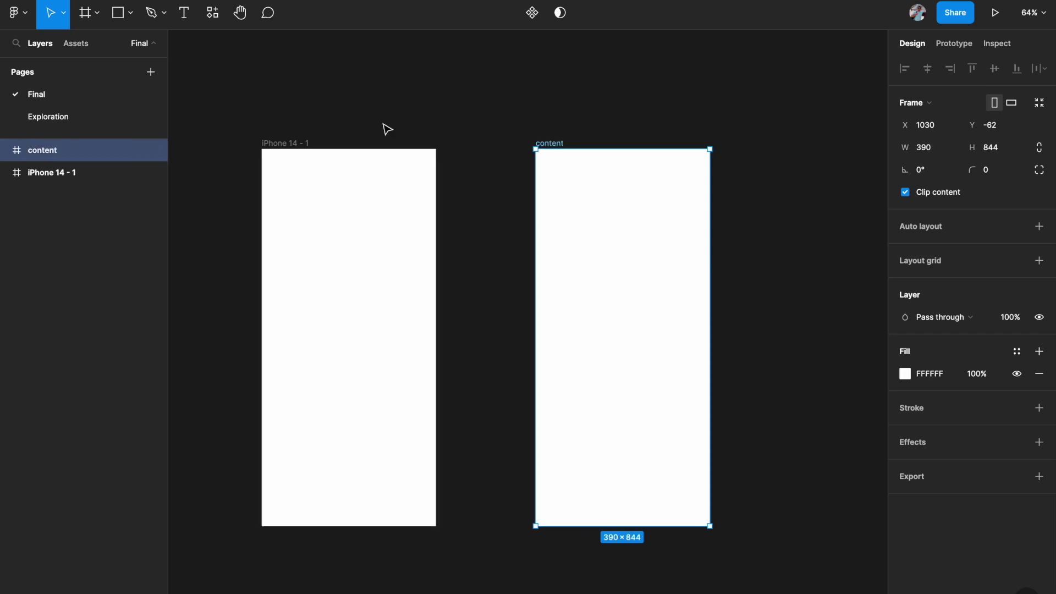
# Move the content frame farther away from the iPhone 14 frame, to X 1150 at the same height
pyautogui.scroll(-2, 384, 127)
pyautogui.hscroll(2, 385, 127)
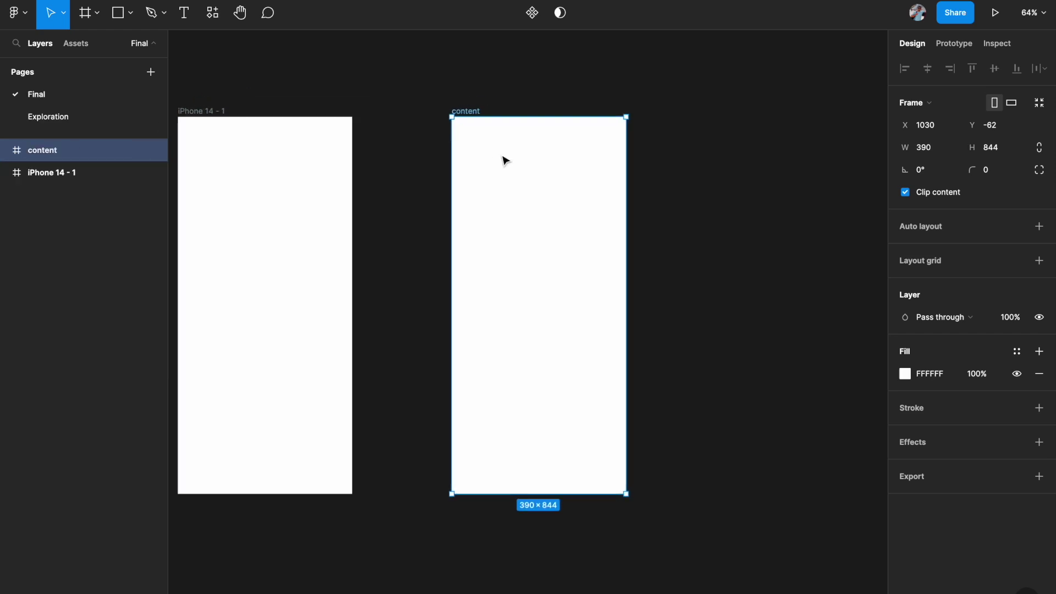
pyautogui.scroll(5, 504, 160)
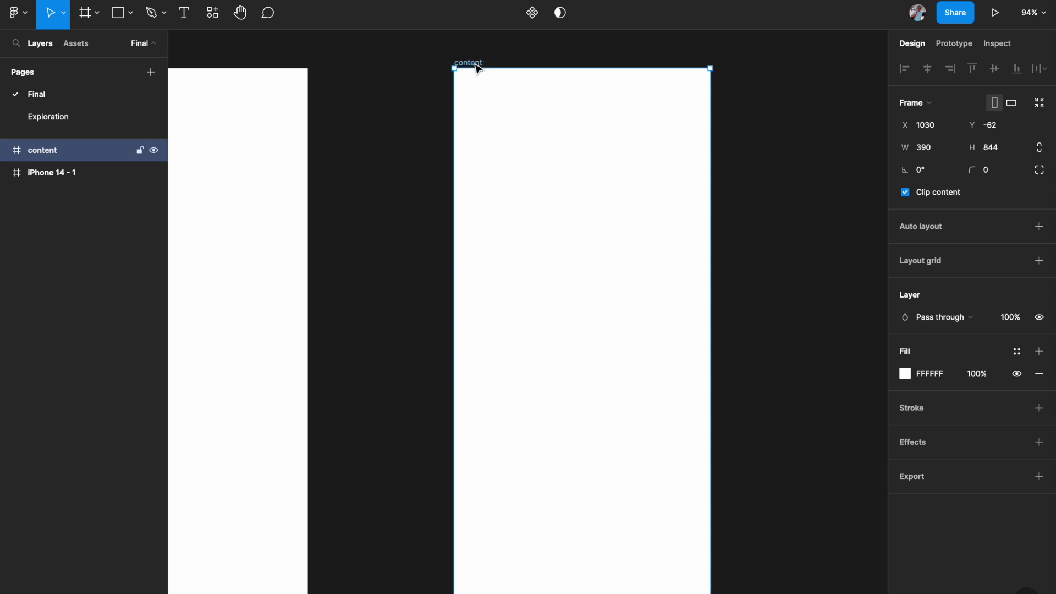
pyautogui.moveTo(482, 66); pyautogui.dragTo(561, 64)
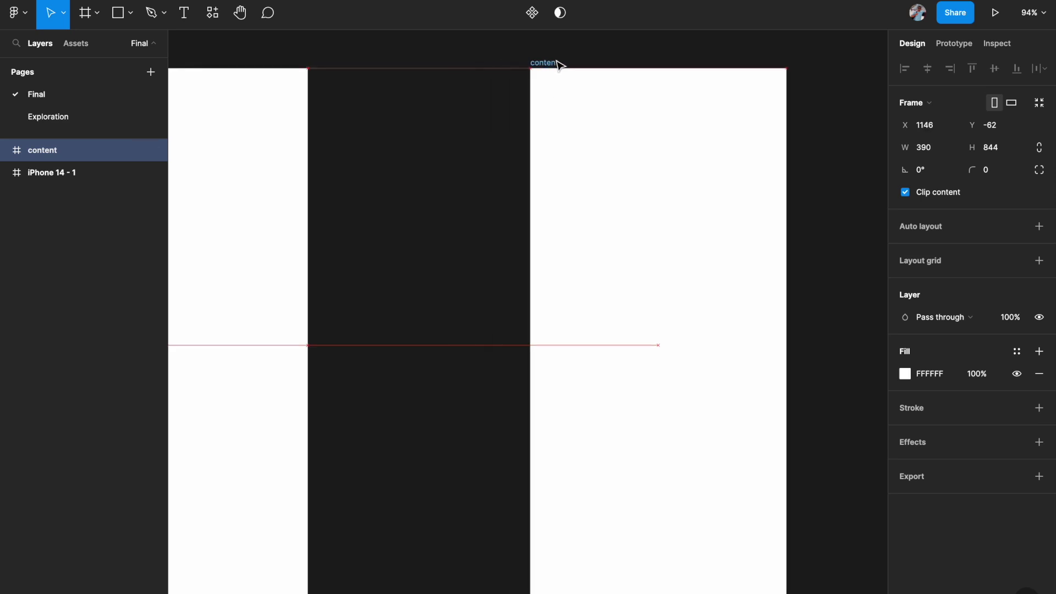
pyautogui.scroll(-4, 561, 64)
pyautogui.scroll(3, 563, 63)
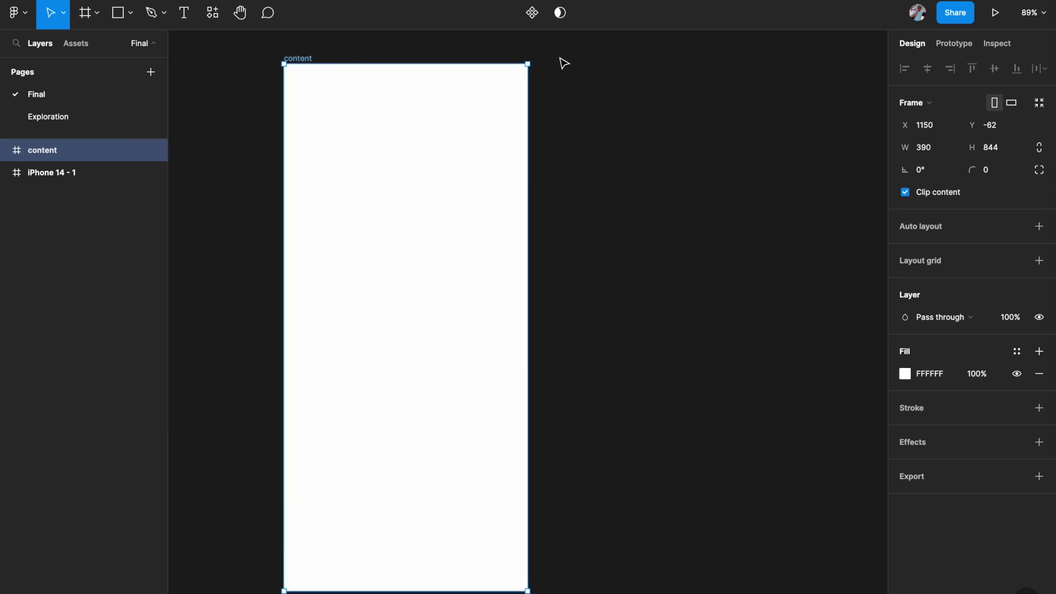
pyautogui.hscroll(-4, 563, 64)
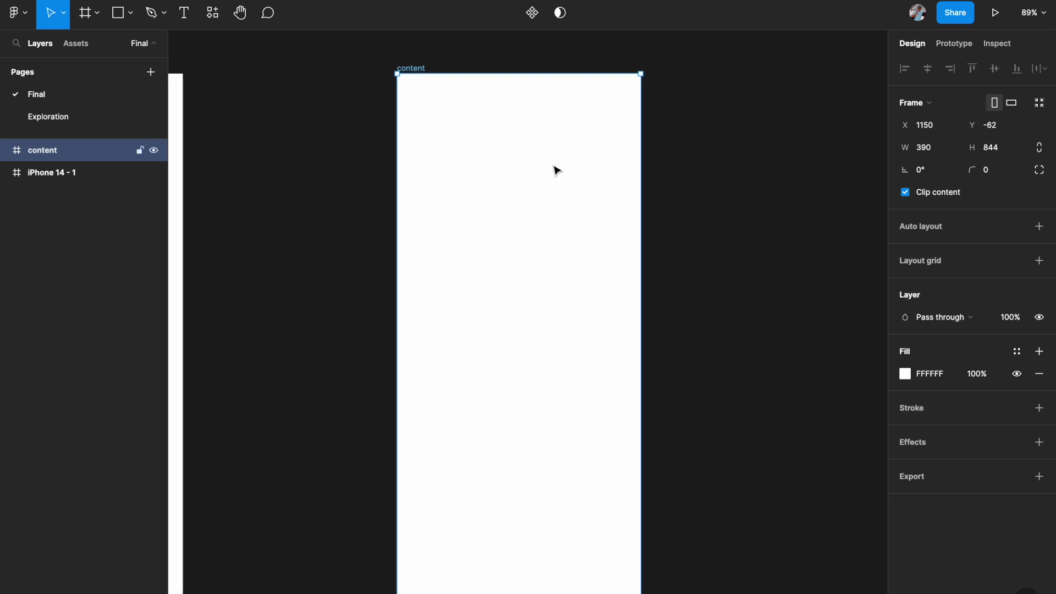
pyautogui.click(669, 138)
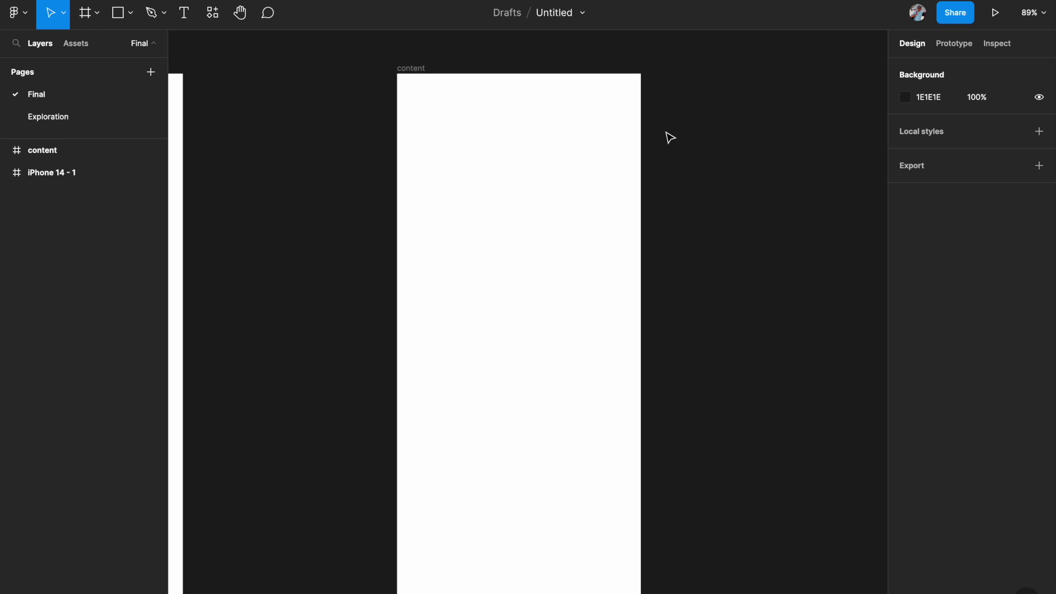
# Place the vid-5 noodle GIF inside the content frame and resize it to about 451 × 856 so it covers the frame
pyautogui.click(424, 68)
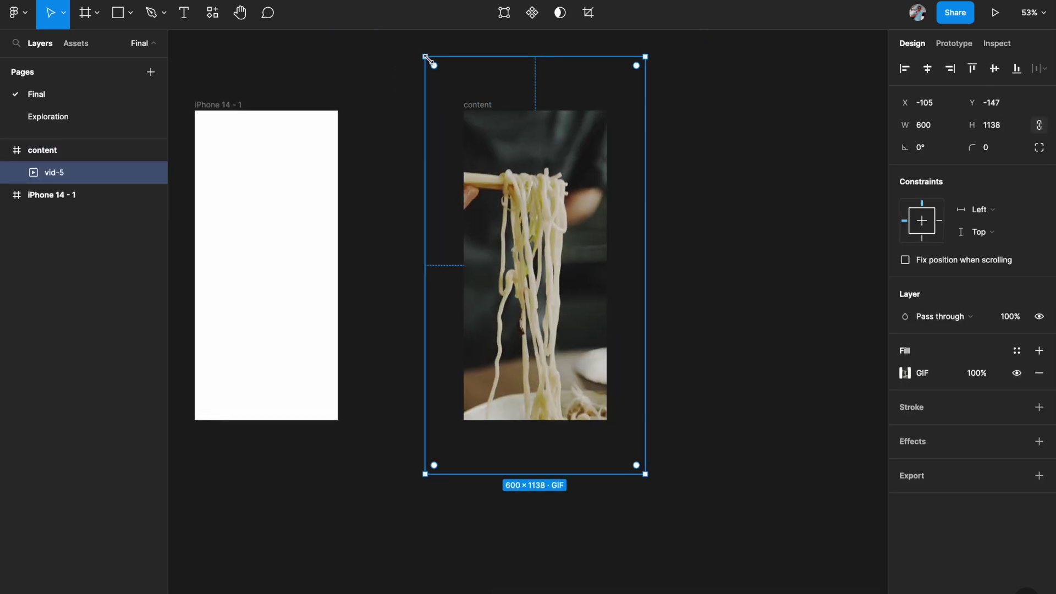
pyautogui.moveTo(426, 57); pyautogui.dragTo(453, 111)
pyautogui.moveTo(645, 474); pyautogui.dragTo(620, 425)
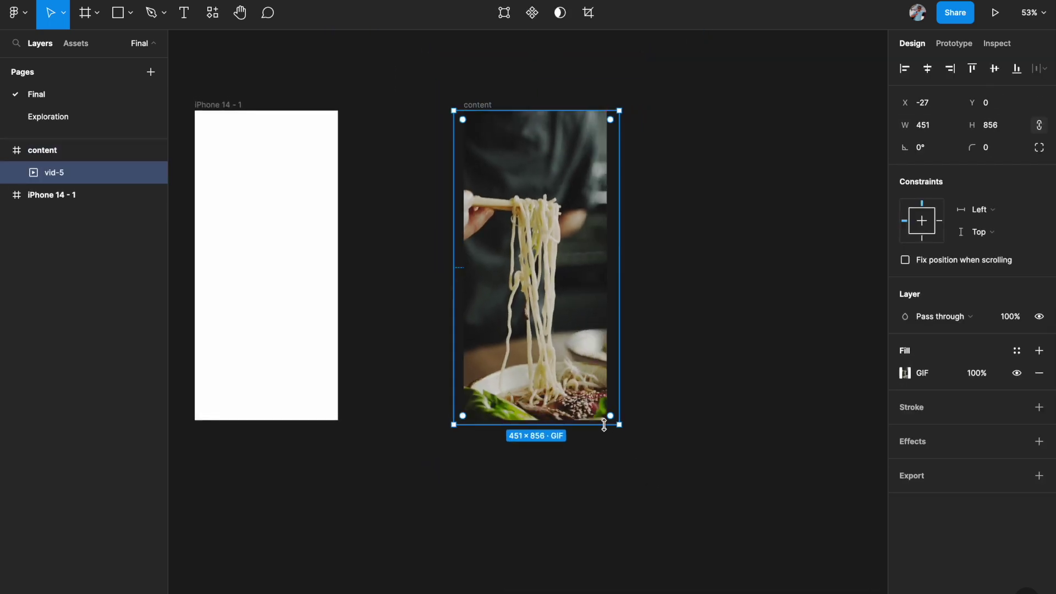
pyautogui.scroll(1, 604, 424)
pyautogui.scroll(4, 604, 424)
pyautogui.click(711, 359)
pyautogui.scroll(2, 712, 359)
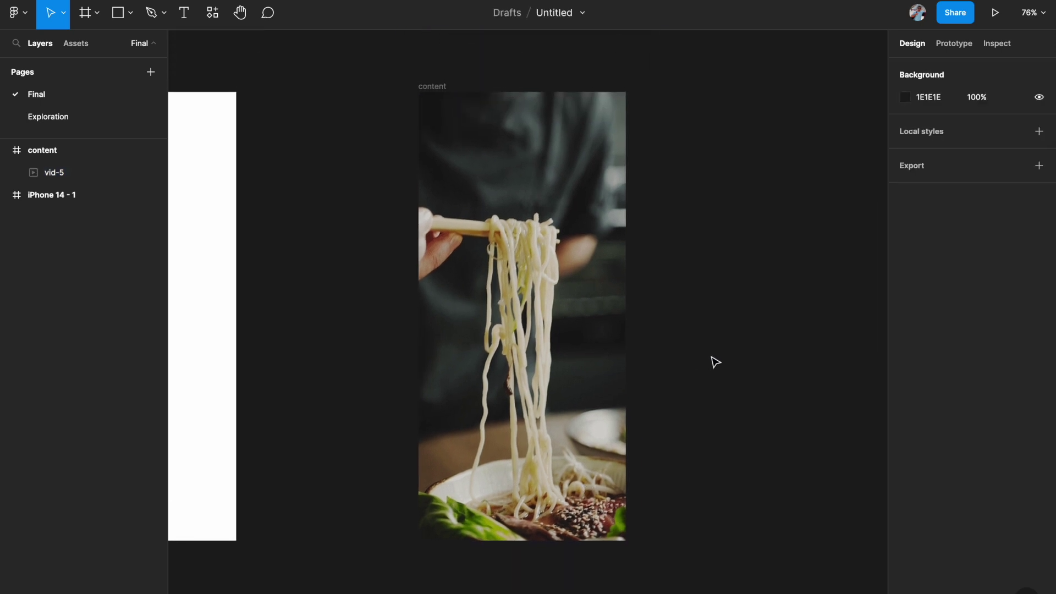
pyautogui.hscroll(1, 712, 357)
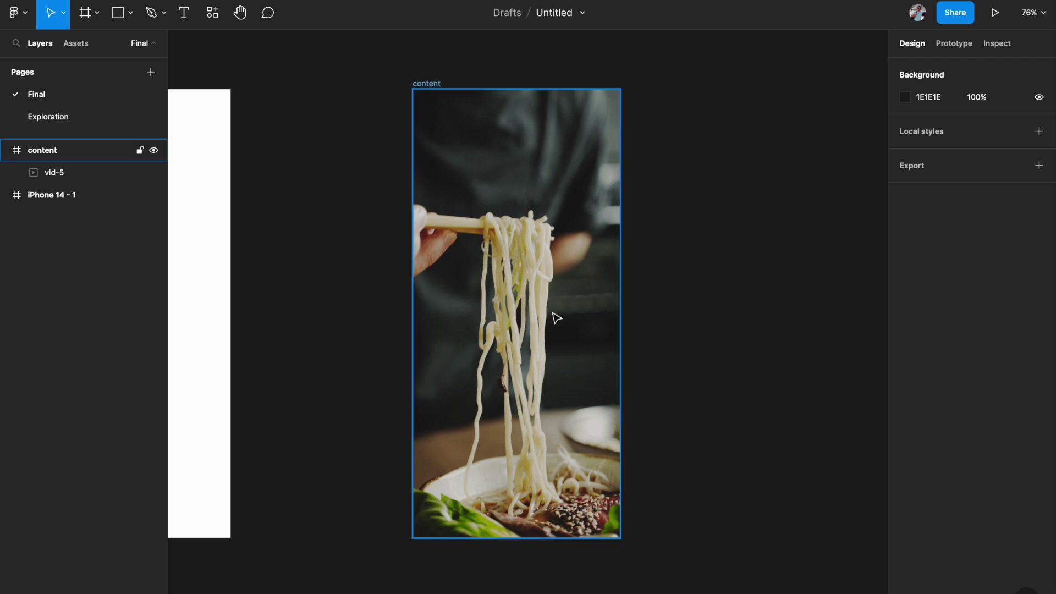
pyautogui.scroll(-1, 678, 215)
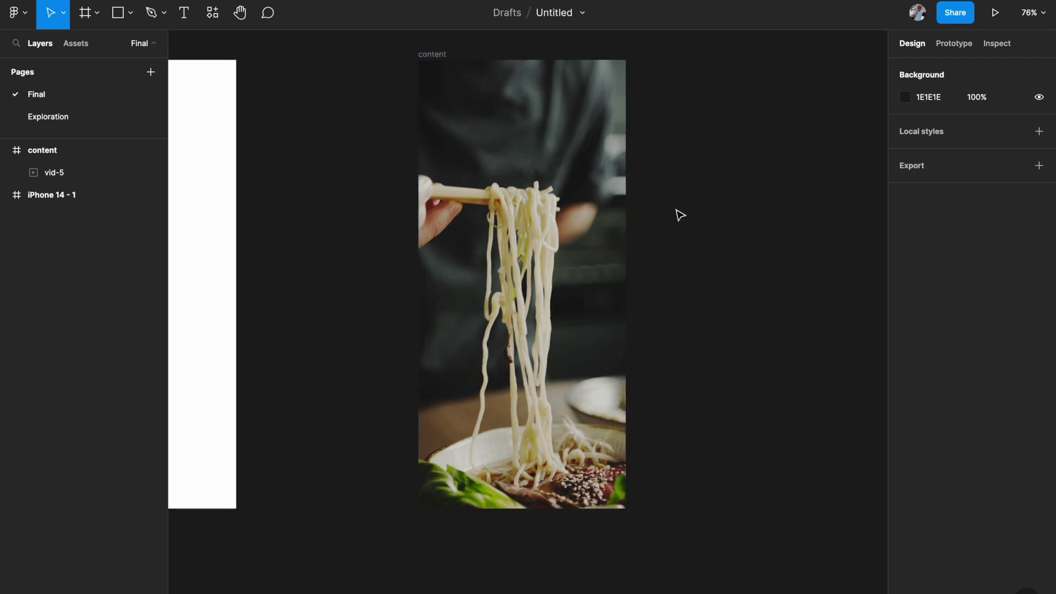
pyautogui.scroll(1, 679, 215)
pyautogui.hscroll(-1, 679, 215)
pyautogui.click(479, 89)
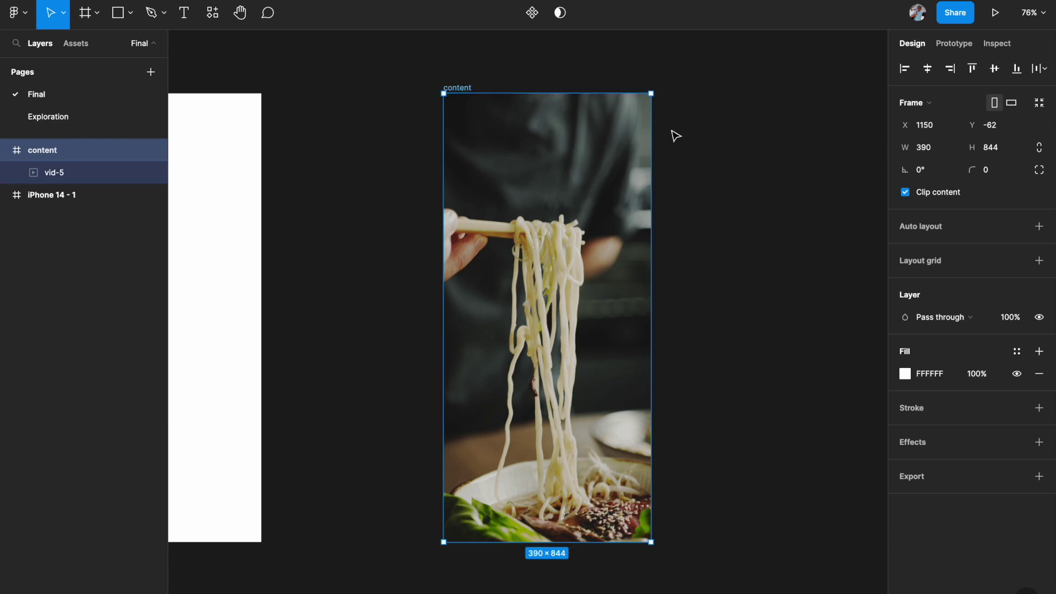
pyautogui.scroll(-1, 573, 274)
pyautogui.hscroll(1, 573, 273)
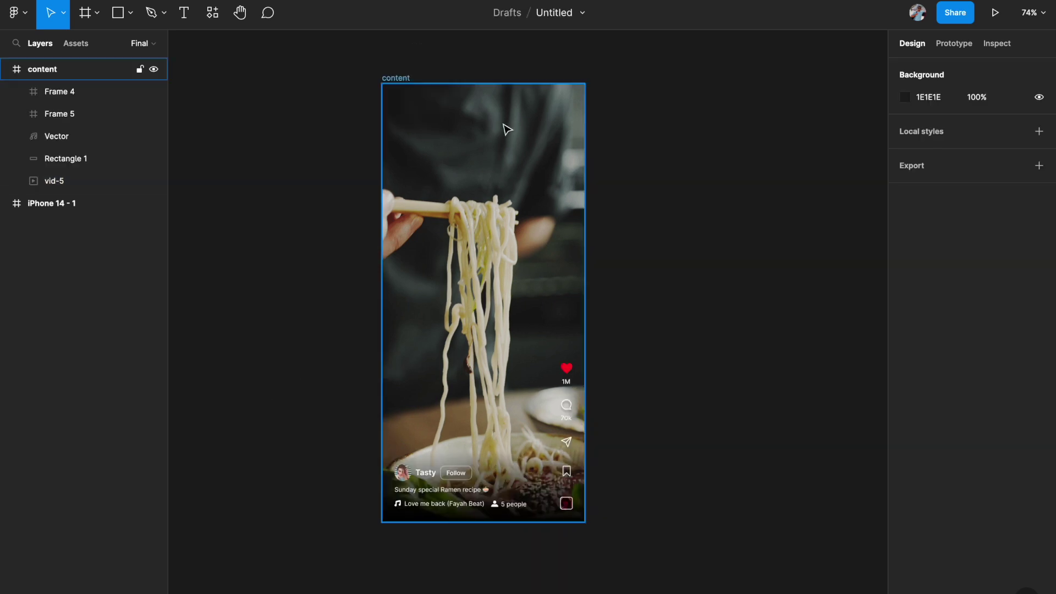
# Turn the content frame, with its video and overlaid icons and caption, into a component
pyautogui.scroll(-3, 484, 264)
pyautogui.scroll(3, 481, 310)
pyautogui.scroll(2, 480, 309)
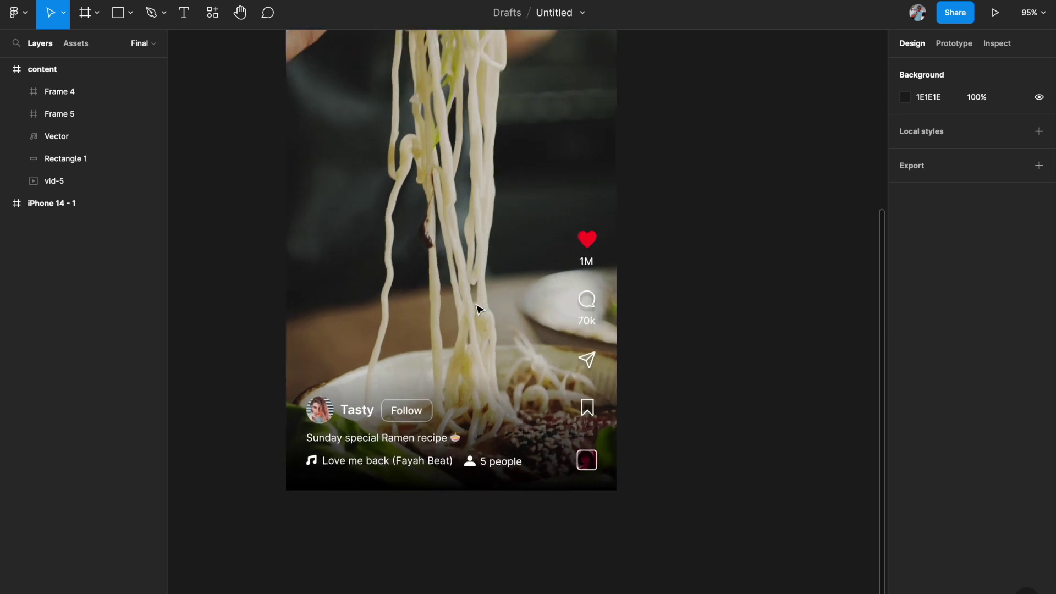
pyautogui.moveTo(582, 405); pyautogui.dragTo(626, 345)
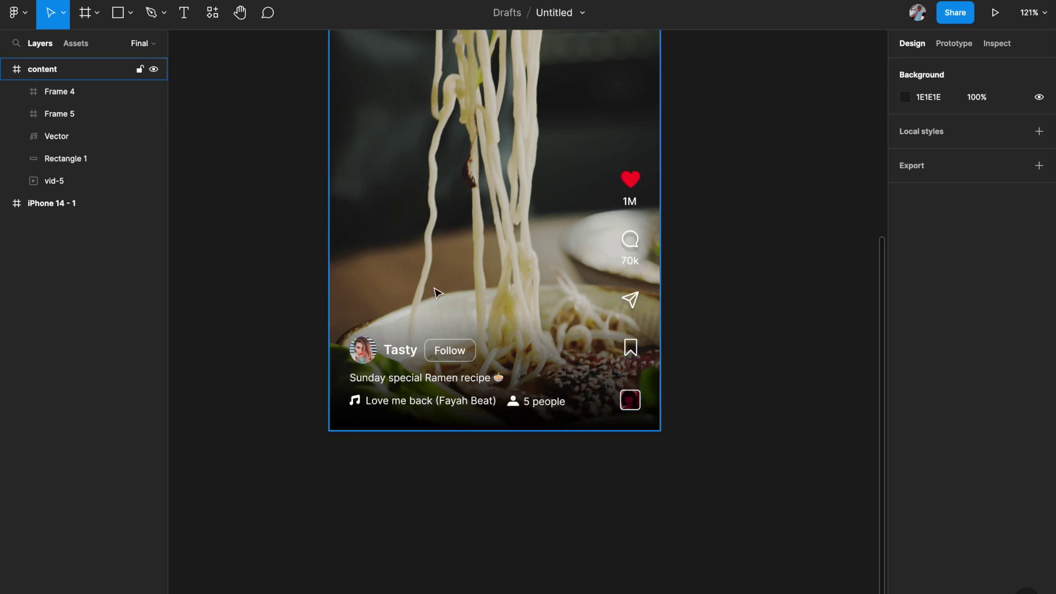
pyautogui.scroll(-5, 435, 292)
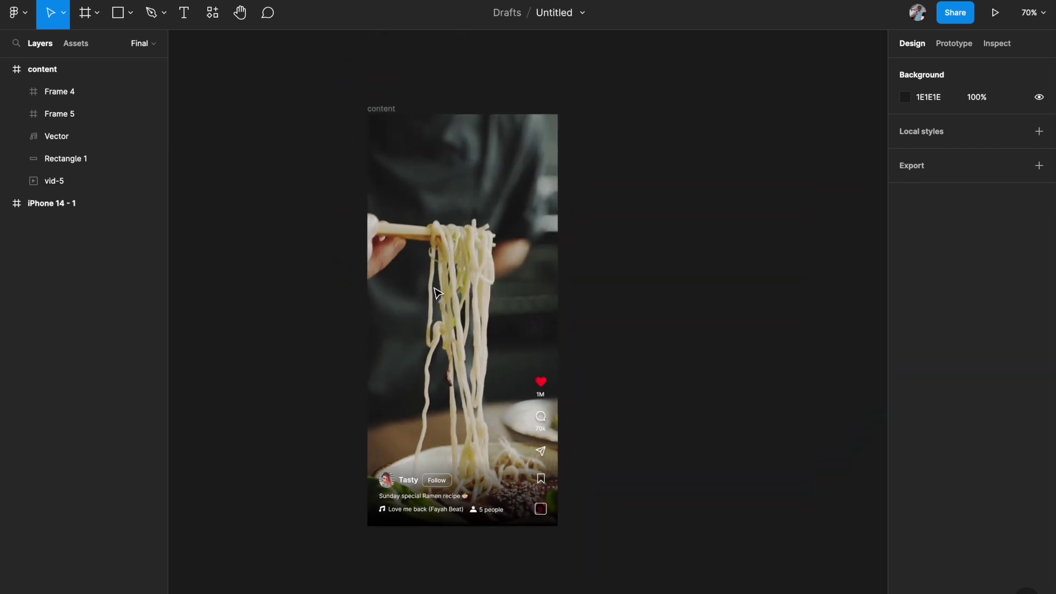
pyautogui.click(393, 109)
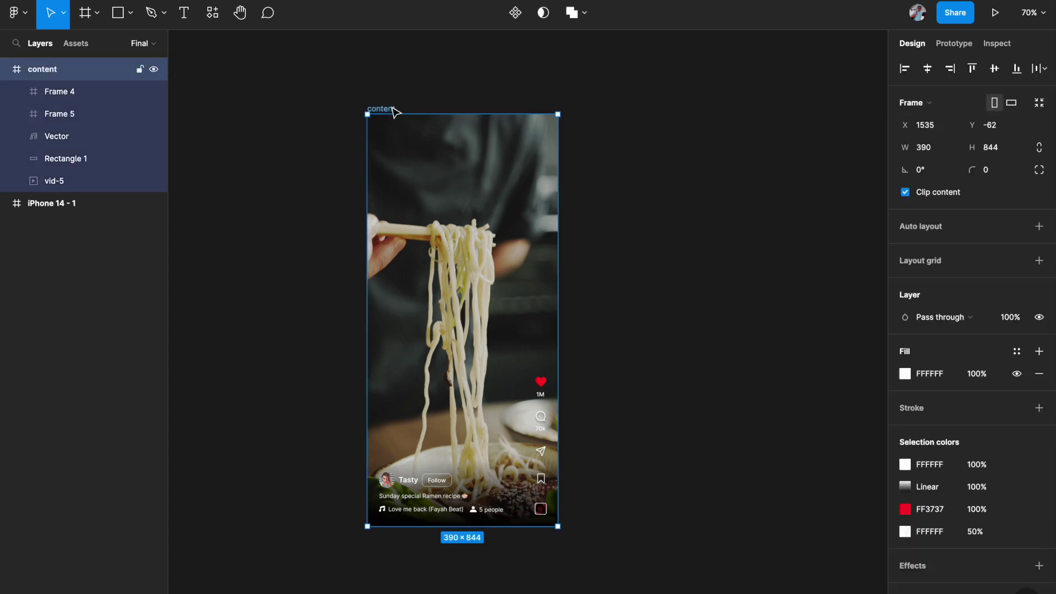
pyautogui.click(516, 17)
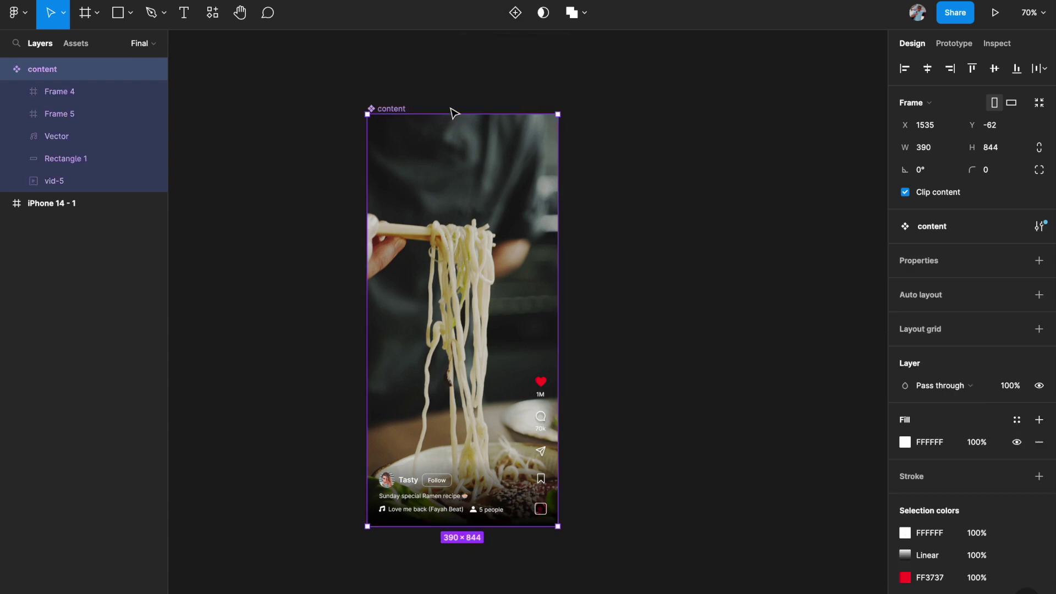
# Duplicate the content component to place an instance beside it at X 2081, aligned at the same height
pyautogui.scroll(-3, 453, 111)
pyautogui.scroll(1, 465, 166)
pyautogui.hscroll(1, 466, 166)
pyautogui.click(523, 174)
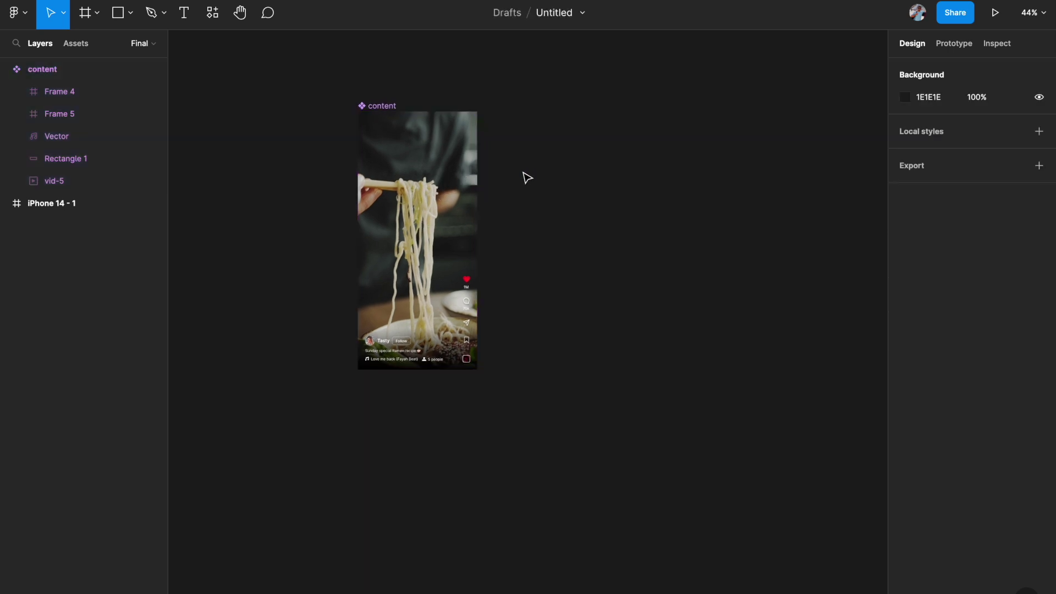
pyautogui.click(401, 106)
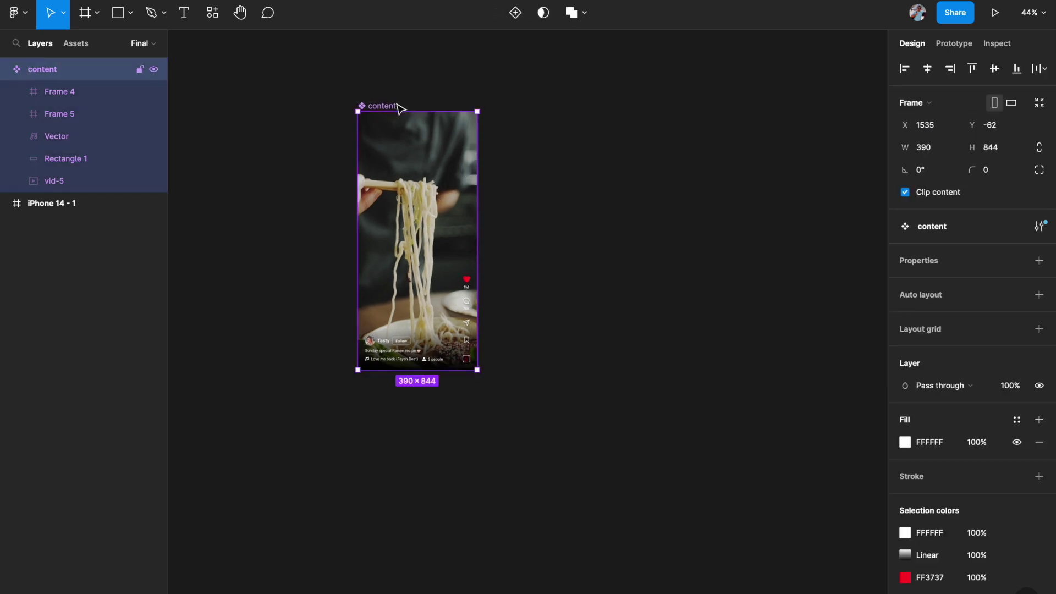
pyautogui.moveTo(406, 166); pyautogui.dragTo(571, 164)
pyautogui.hscroll(2, 571, 164)
pyautogui.scroll(-1, 571, 164)
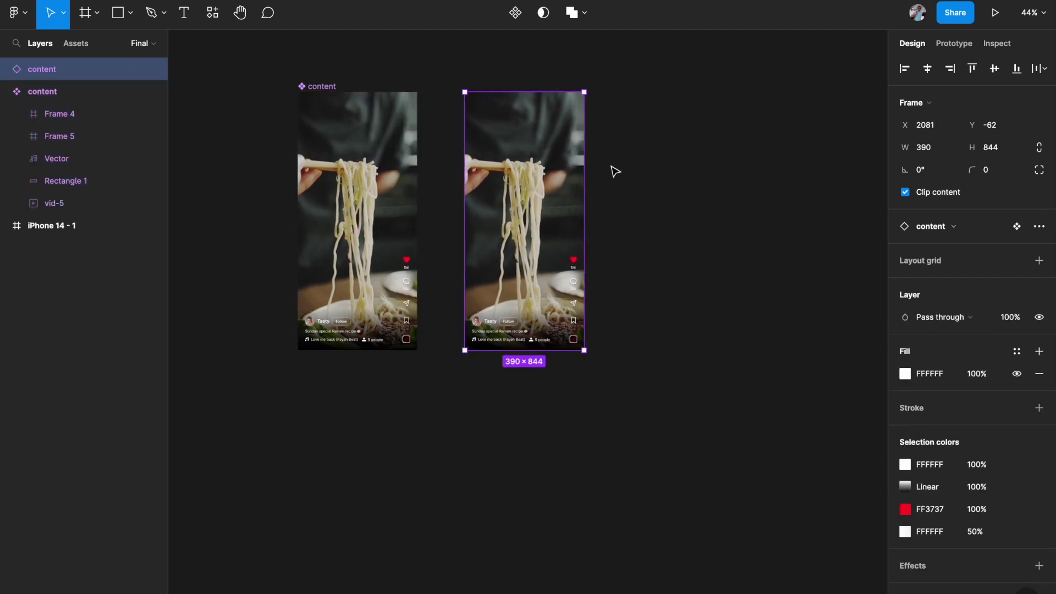
pyautogui.click(622, 175)
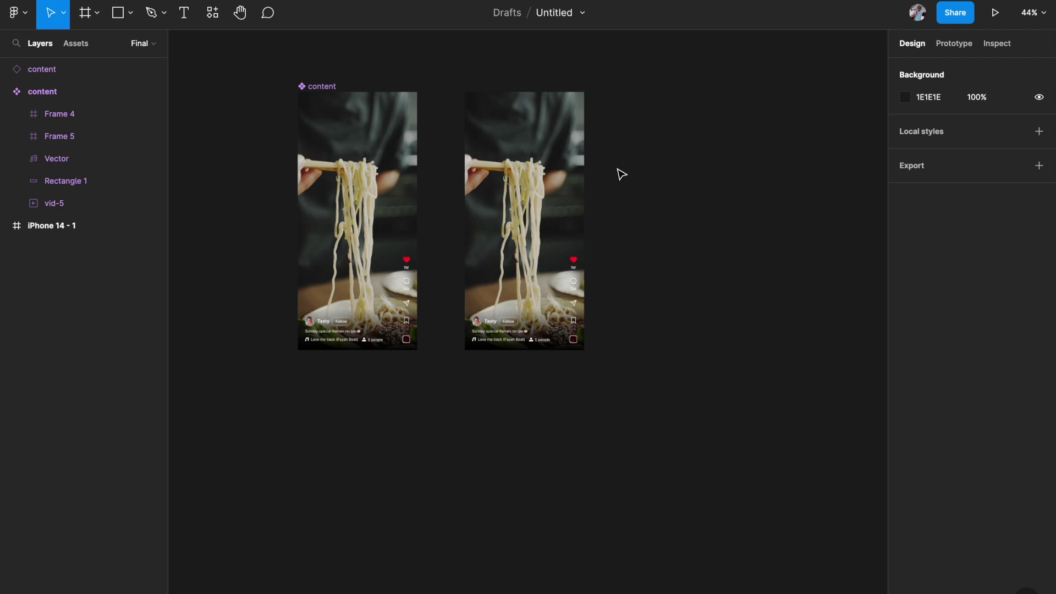
# Replace the GIF fill of the video layer inside the second content instance with vid-1.gif
pyautogui.scroll(2, 558, 174)
pyautogui.scroll(1, 550, 165)
pyautogui.hscroll(-1, 550, 165)
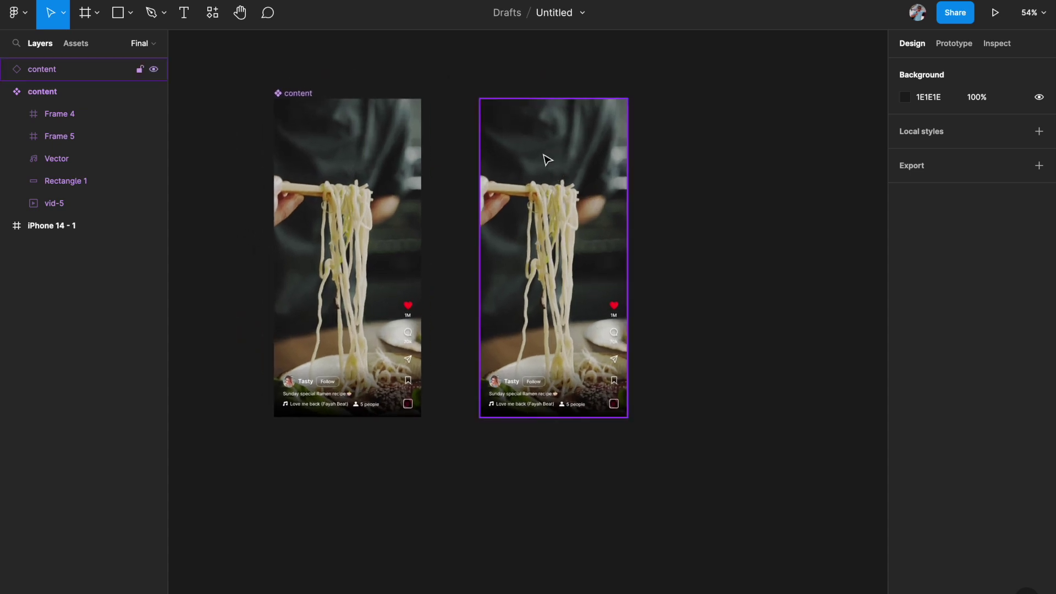
pyautogui.click(578, 161)
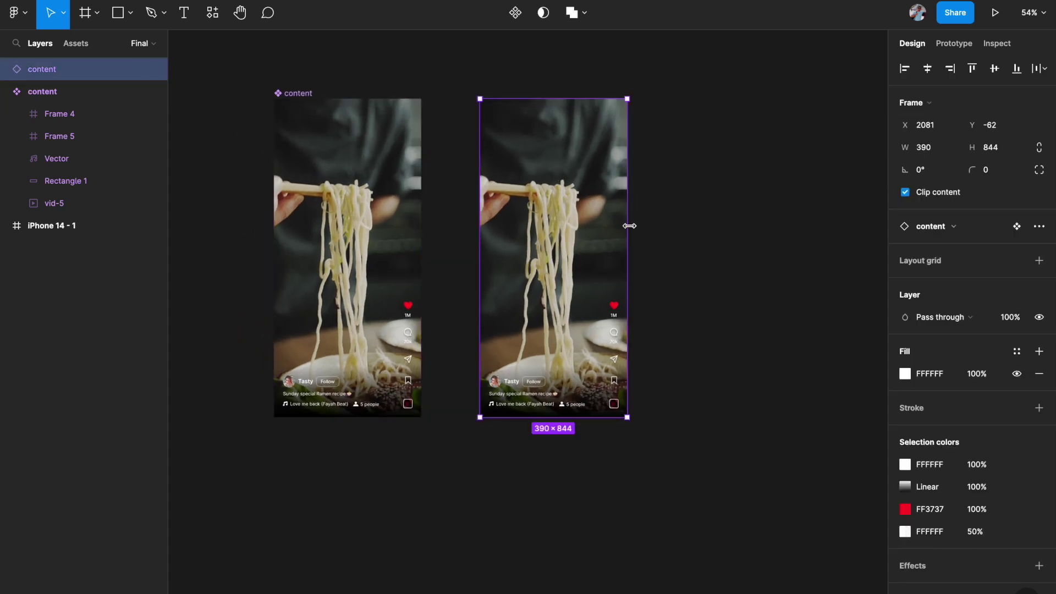
pyautogui.doubleClick(571, 201)
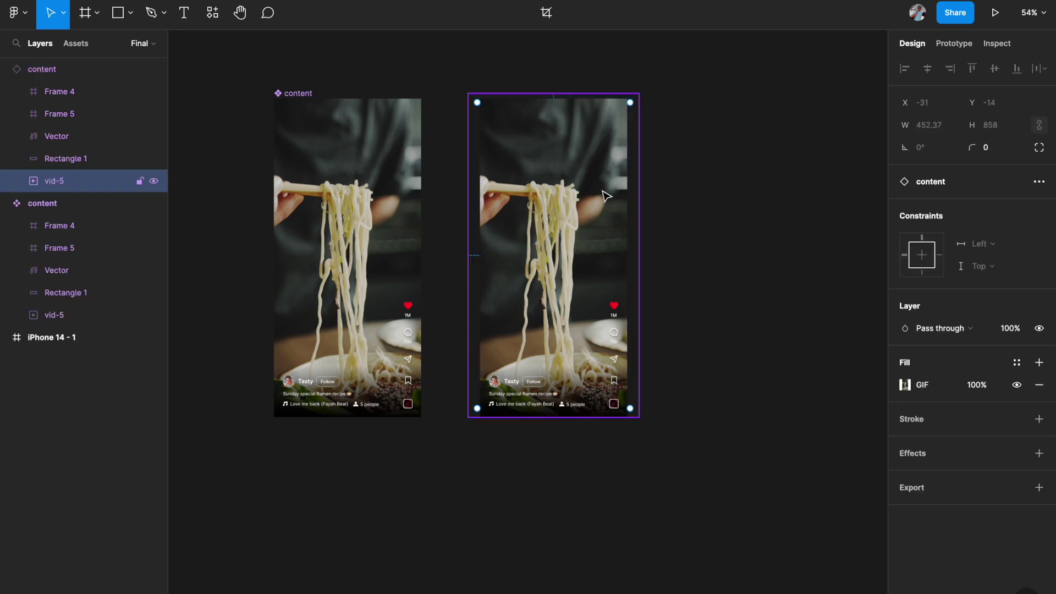
pyautogui.click(905, 385)
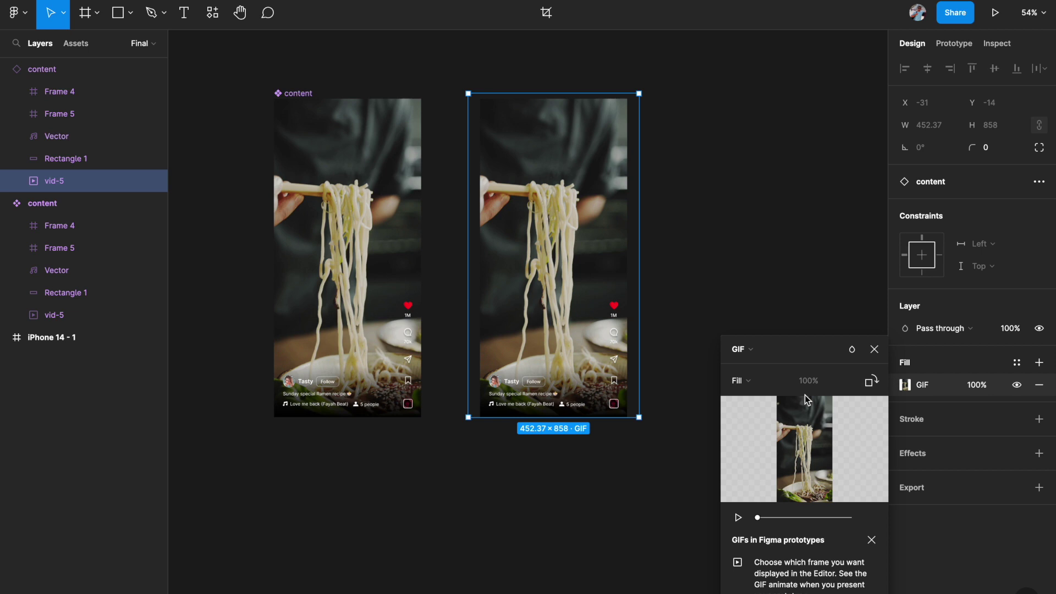
pyautogui.click(815, 450)
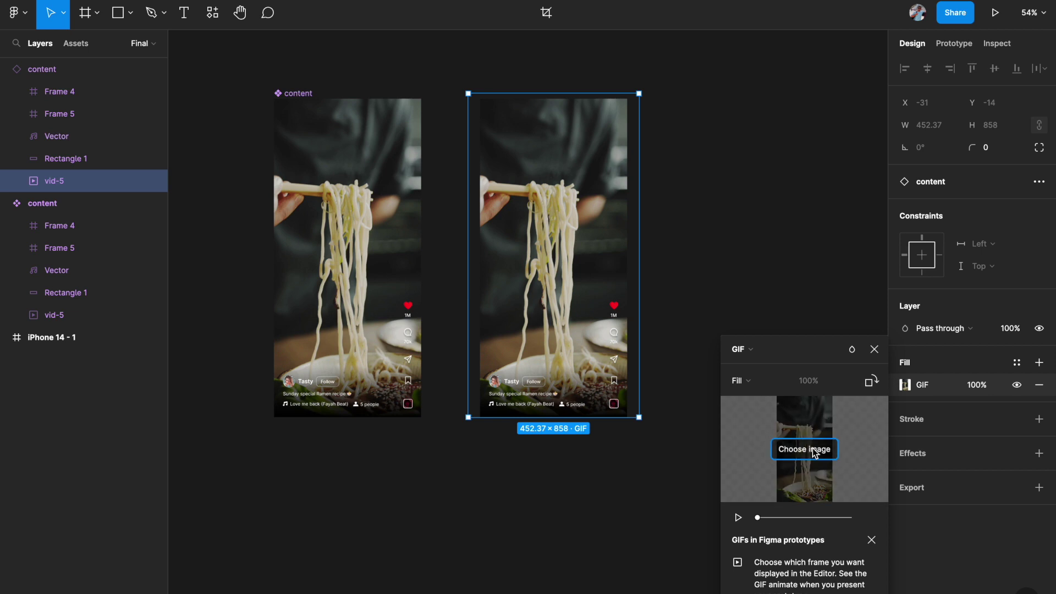
pyautogui.scroll(-3, 437, 352)
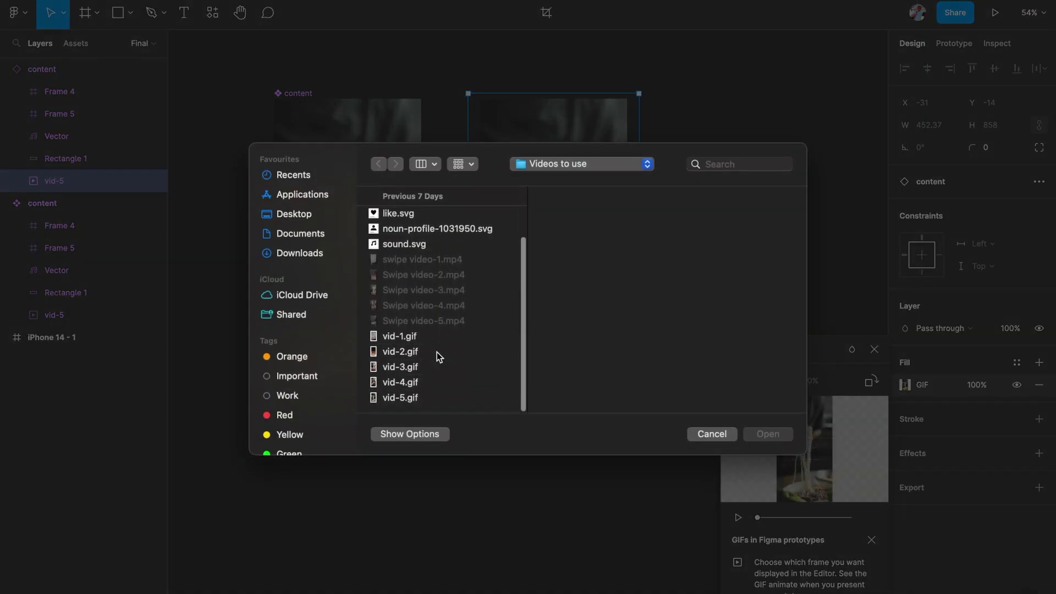
pyautogui.click(407, 337)
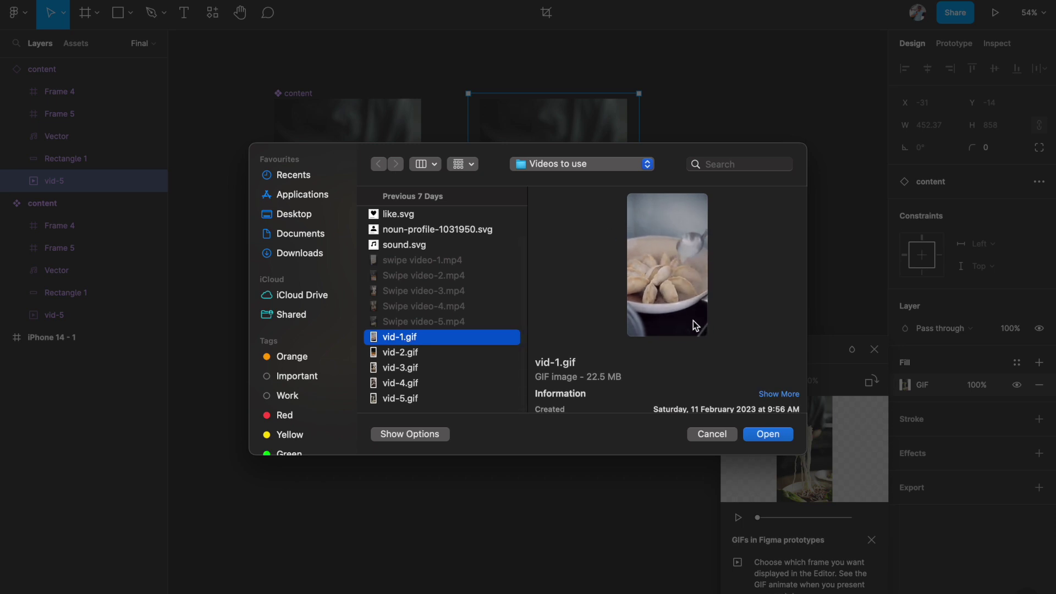
pyautogui.click(768, 435)
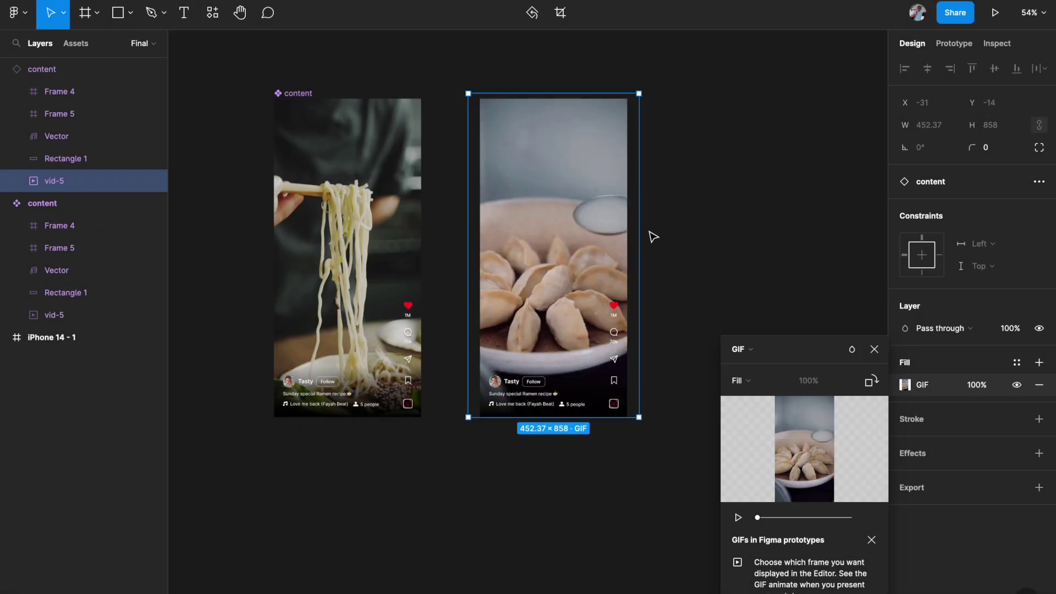
# Change the dumpling instance's like count to 1k and its comment count to 40k
pyautogui.scroll(5, 537, 355)
pyautogui.scroll(5, 537, 356)
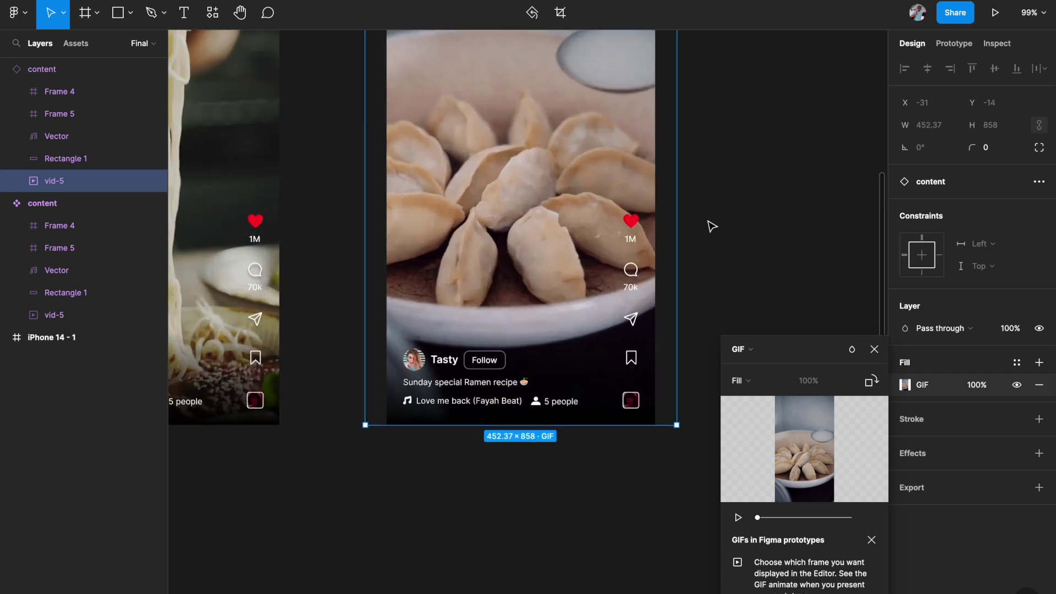
pyautogui.click(721, 225)
pyautogui.scroll(7, 665, 243)
pyautogui.doubleClick(614, 245)
pyautogui.doubleClick(613, 242)
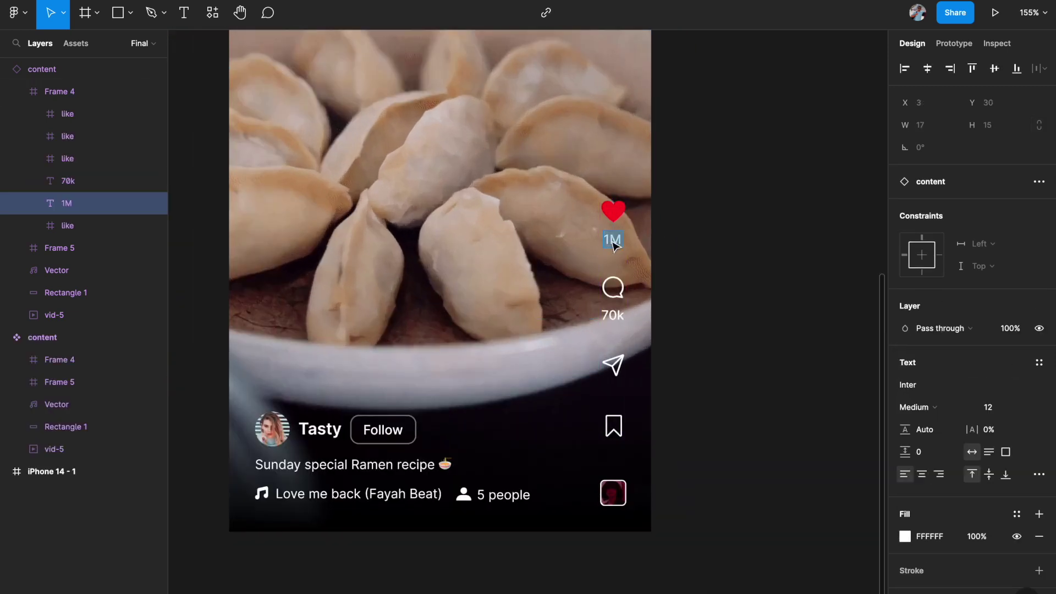
pyautogui.click(611, 240)
pyautogui.press('BackSpace')
pyautogui.write('k')
pyautogui.click(741, 231)
pyautogui.click(741, 234)
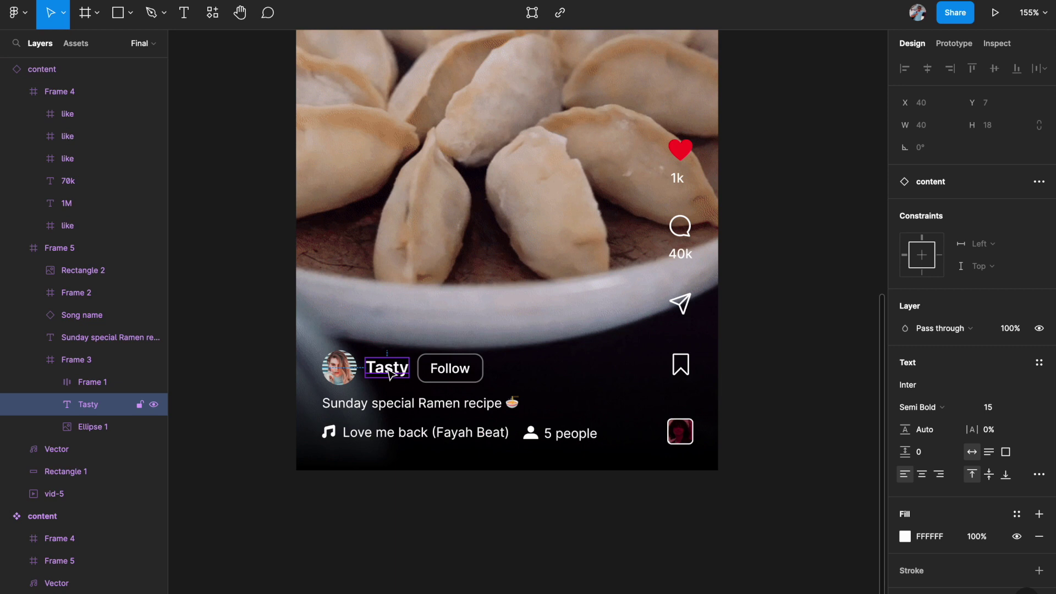
pyautogui.doubleClick(389, 370)
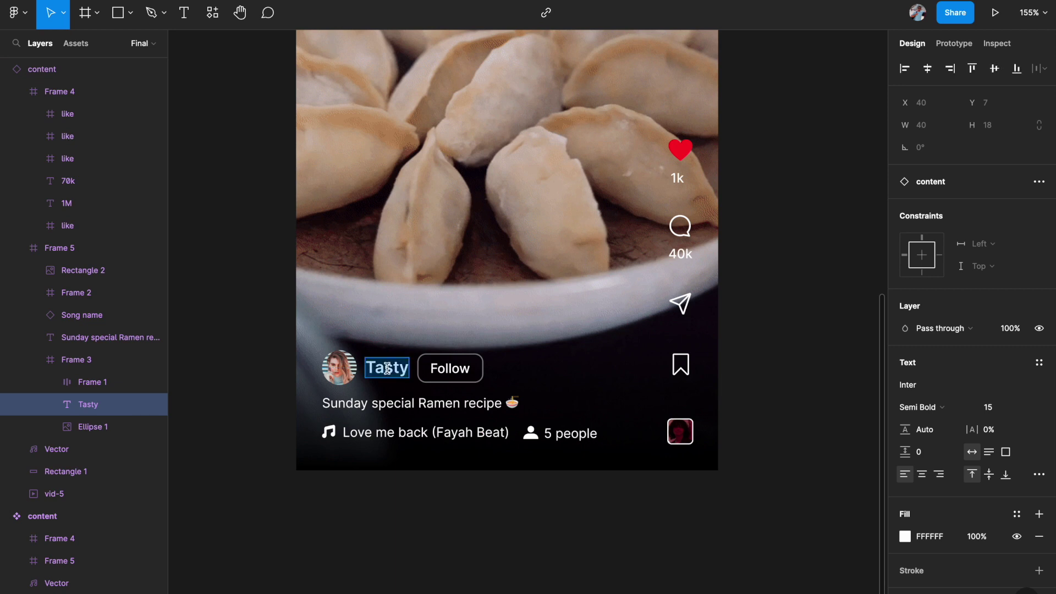
pyautogui.press('Escape')
pyautogui.press('Escape')
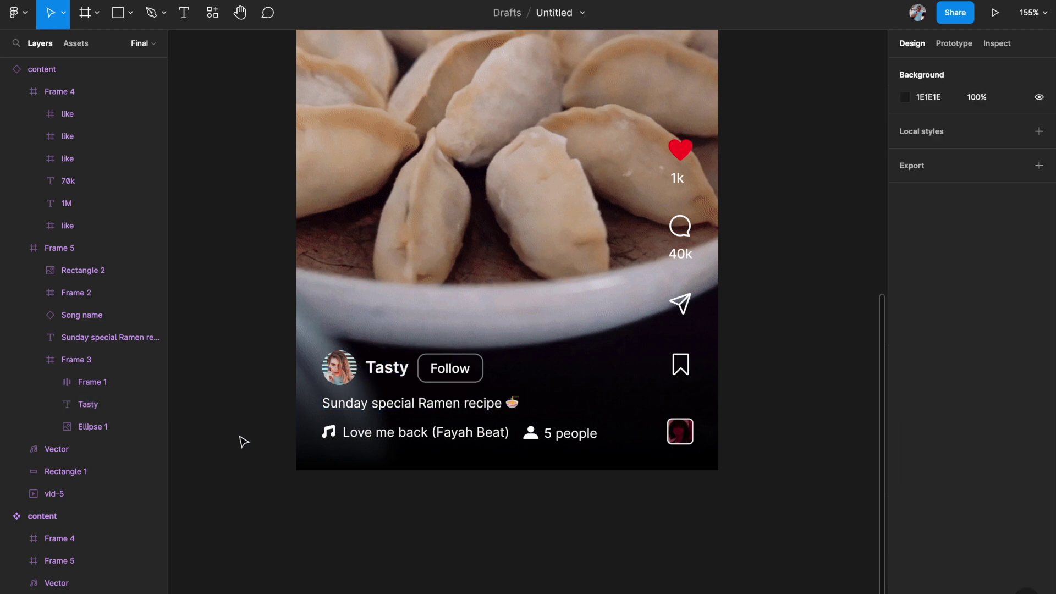
# Duplicate the dumpling content instance and place the copy beside it at the same height
pyautogui.scroll(-5, 243, 441)
pyautogui.scroll(-1, 427, 205)
pyautogui.hscroll(-2, 427, 205)
pyautogui.scroll(-3, 427, 205)
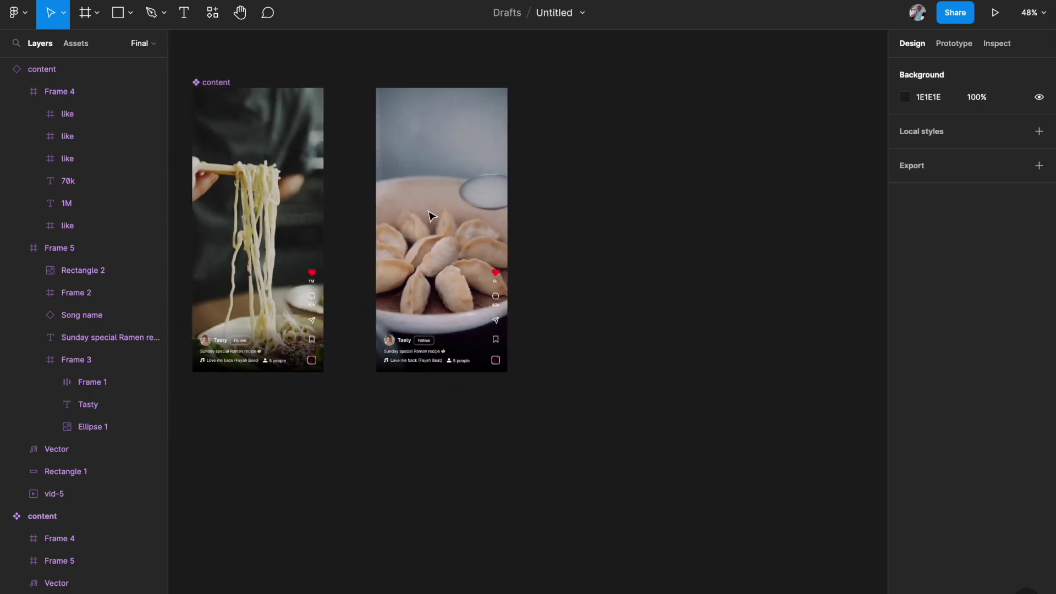
pyautogui.hscroll(1, 432, 165)
pyautogui.click(435, 165)
pyautogui.moveTo(417, 186); pyautogui.dragTo(587, 166)
# Replace the GIF fill of the new copy's video layer with vid-2.gif
pyautogui.doubleClick(599, 187)
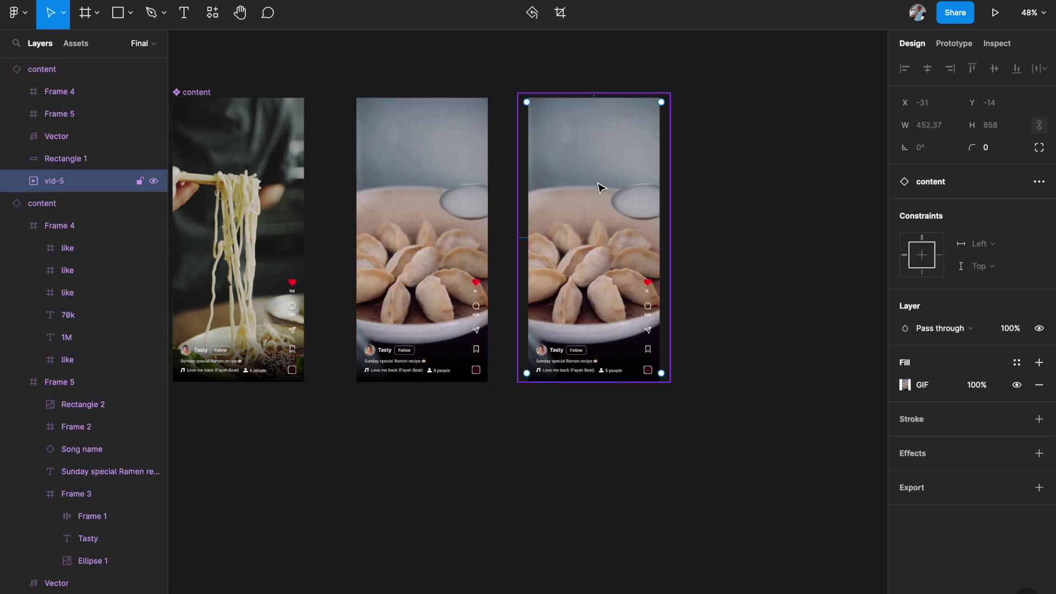
pyautogui.click(905, 385)
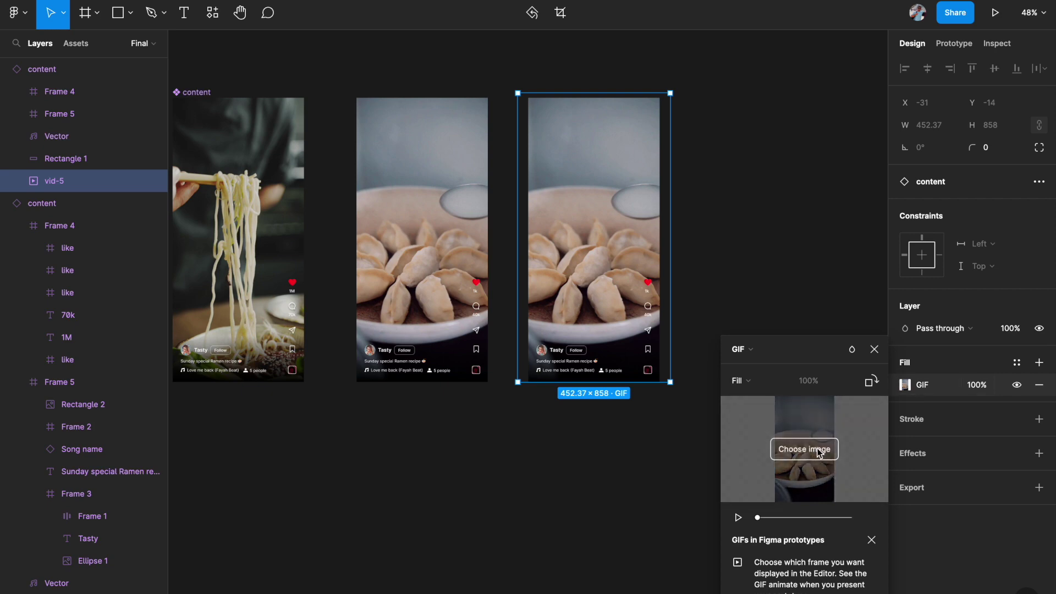
pyautogui.click(803, 448)
pyautogui.scroll(-2, 474, 330)
pyautogui.scroll(-1, 473, 333)
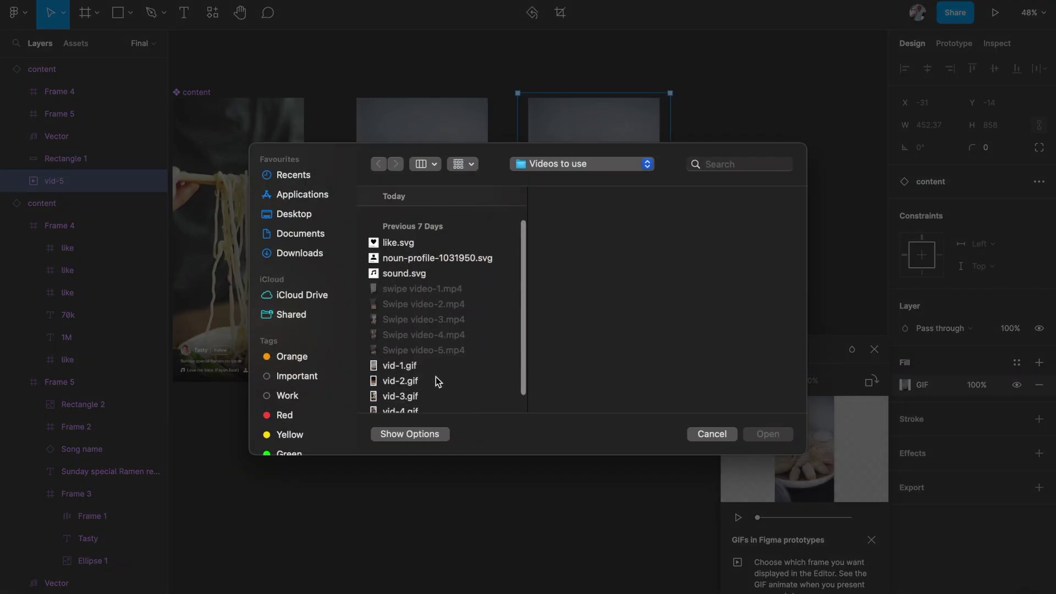
pyautogui.click(413, 396)
pyautogui.click(414, 381)
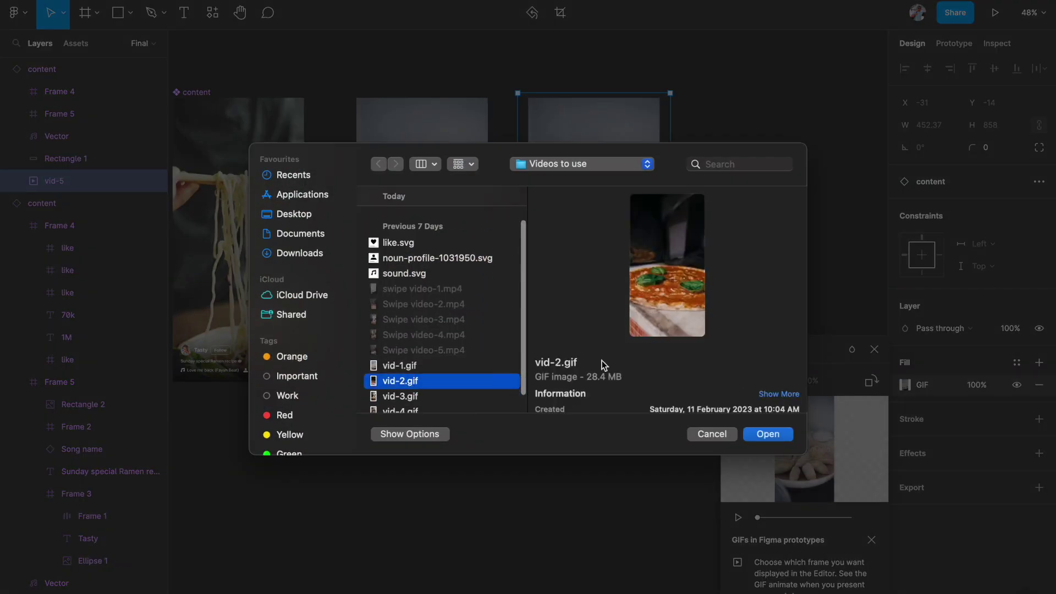
pyautogui.click(768, 435)
pyautogui.press('Escape')
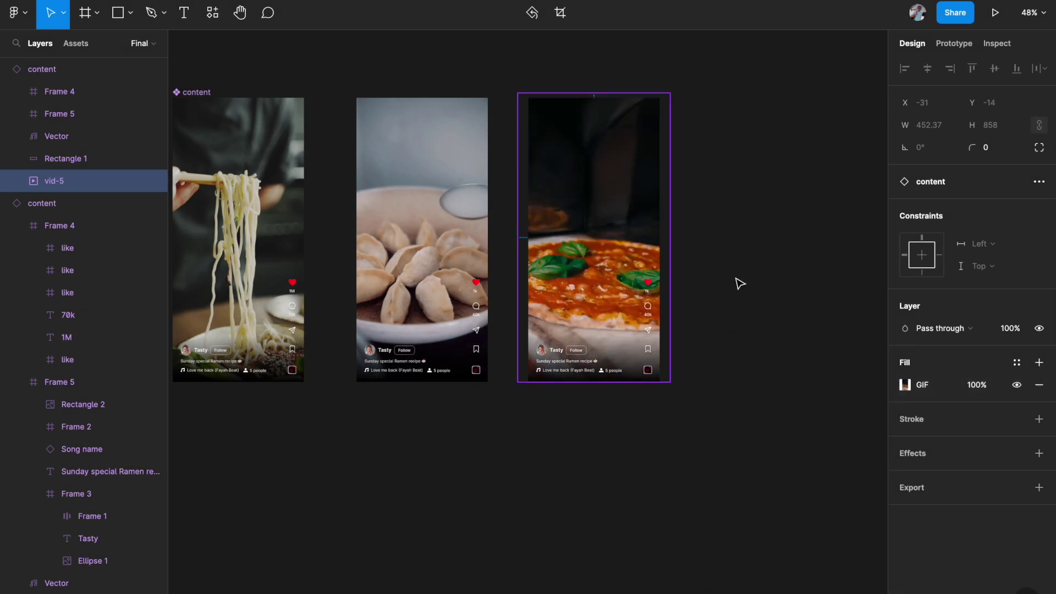
# Duplicate the pizza content instance and place the copy beside it at the same height
pyautogui.hscroll(3, 738, 282)
pyautogui.hscroll(2, 739, 283)
pyautogui.scroll(1, 740, 284)
pyautogui.click(599, 234)
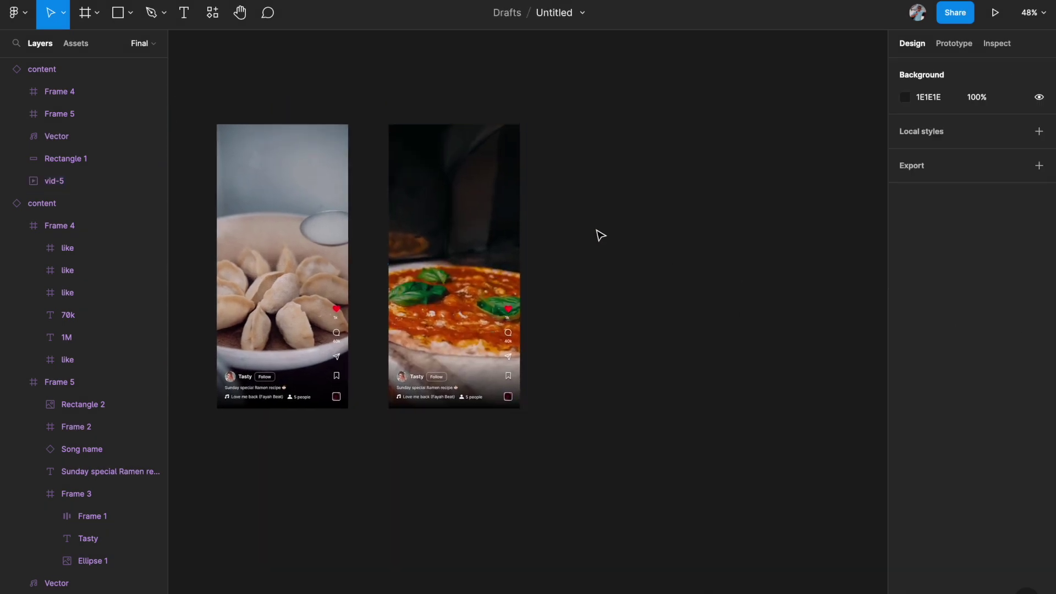
pyautogui.click(438, 144)
pyautogui.moveTo(438, 196); pyautogui.dragTo(602, 196)
# Replace the GIF fill of the duplicated pizza instance's video layer with vid-3.gif
pyautogui.doubleClick(639, 226)
pyautogui.click(905, 385)
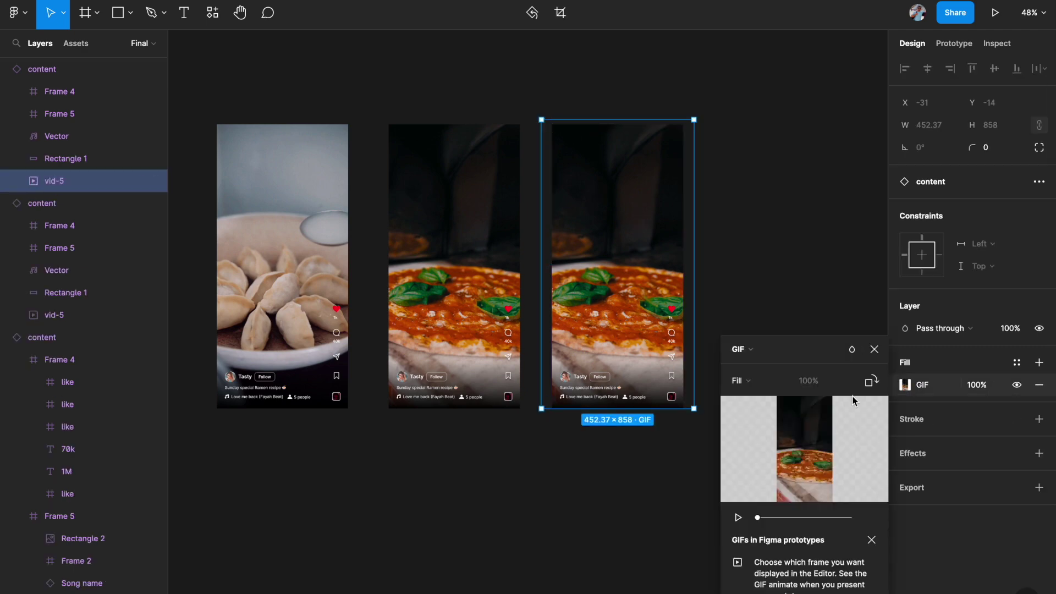
pyautogui.click(801, 461)
pyautogui.scroll(-5, 604, 272)
pyautogui.doubleClick(422, 397)
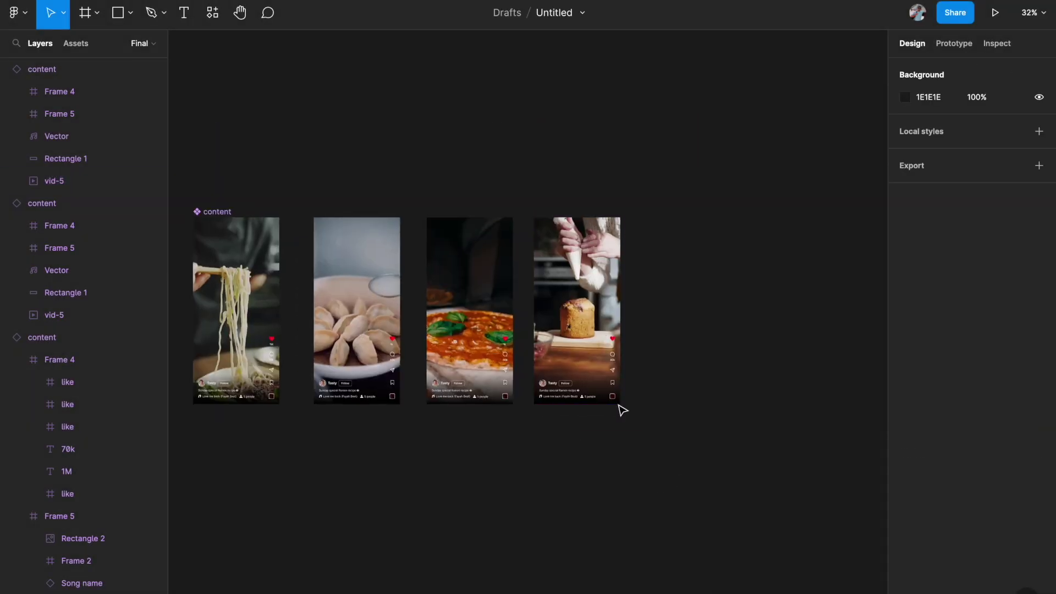
# Duplicate the cake content instance beside it and replace the copy's video fill with vid-4.gif
pyautogui.moveTo(577, 256); pyautogui.dragTo(686, 256)
pyautogui.doubleClick(715, 288)
pyautogui.click(905, 384)
pyautogui.click(802, 449)
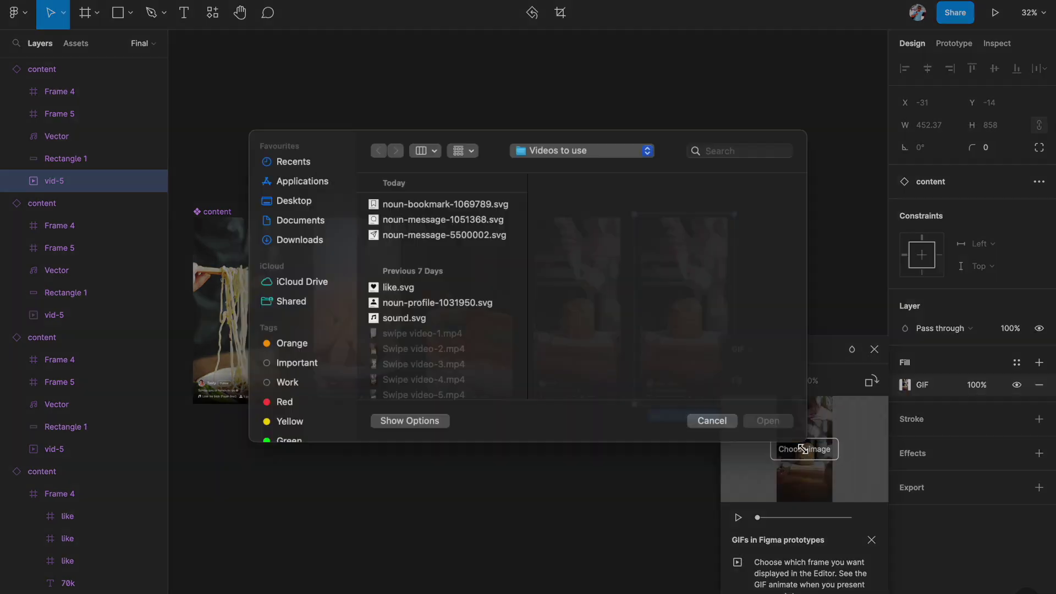
pyautogui.scroll(-5, 429, 310)
pyautogui.click(403, 387)
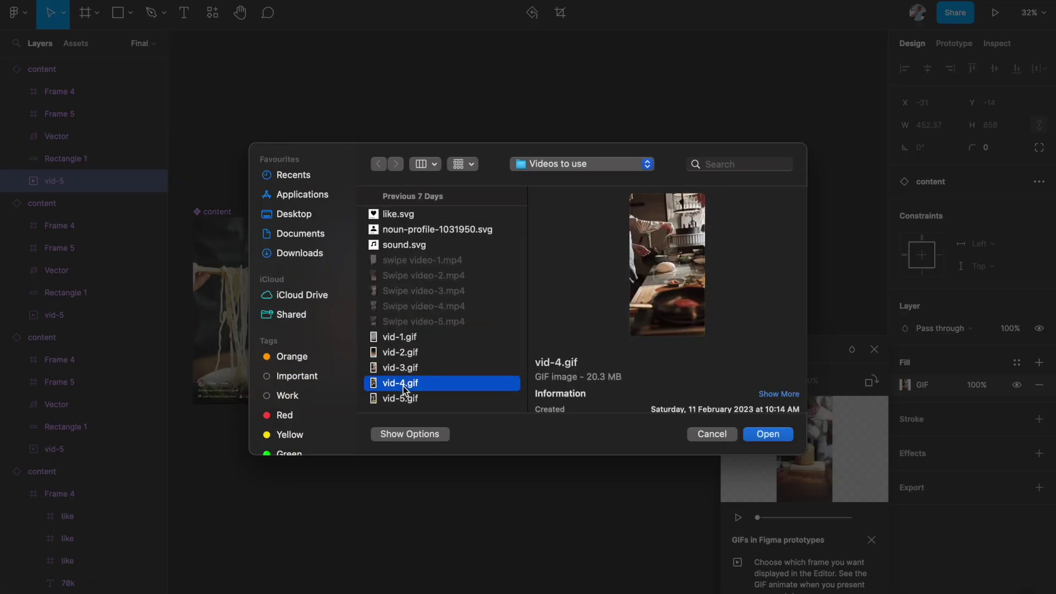
pyautogui.click(780, 435)
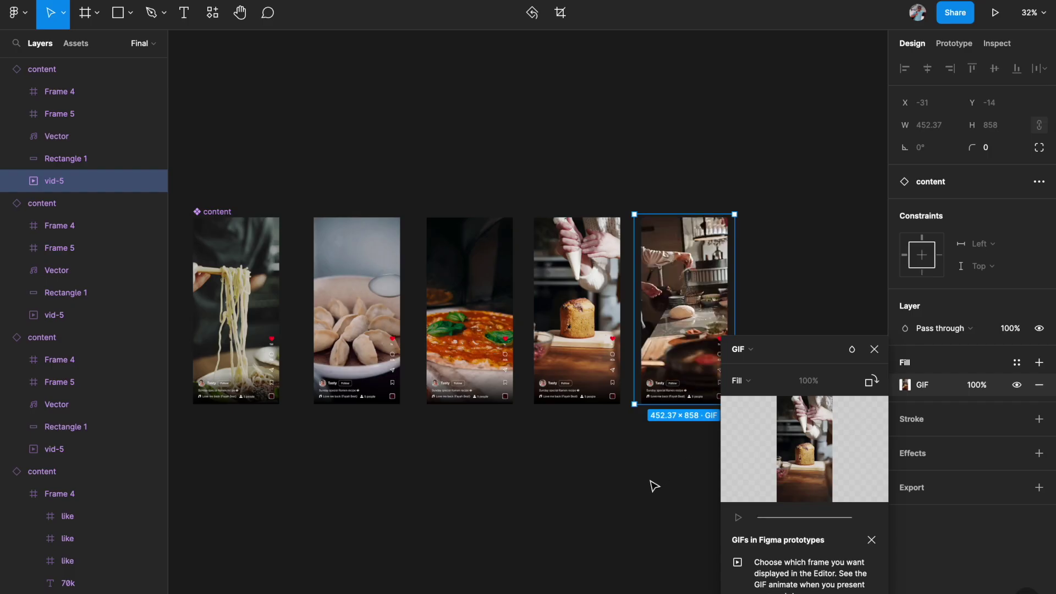
pyautogui.click(653, 485)
pyautogui.hscroll(-3, 653, 486)
pyautogui.click(653, 486)
# Look over the row of content screens and the empty iPhone 14 frame beside them
pyautogui.hscroll(1, 653, 485)
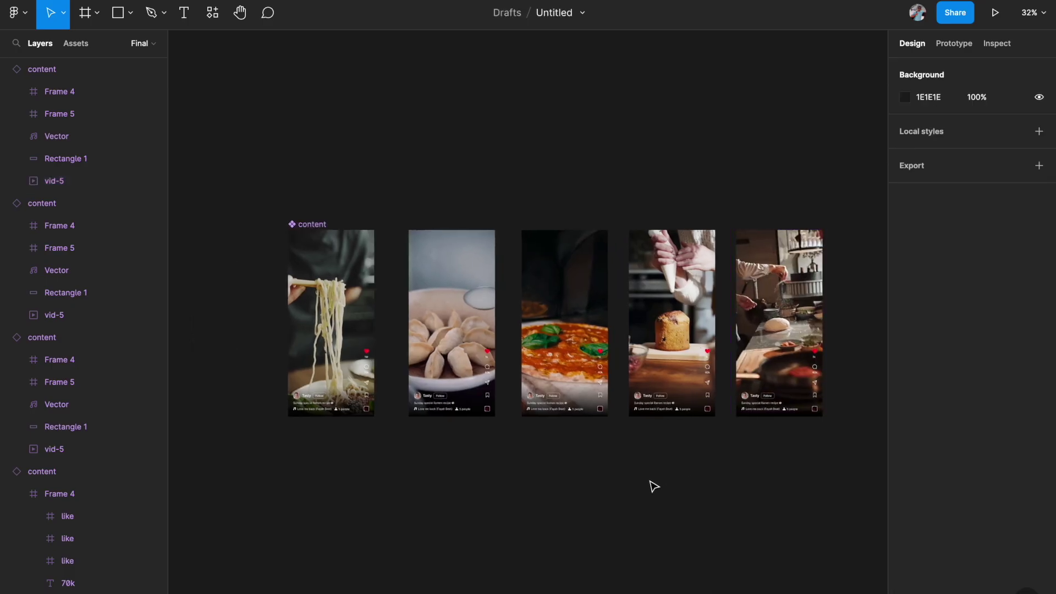
pyautogui.scroll(1, 653, 486)
pyautogui.scroll(-1, 653, 486)
pyautogui.hscroll(-1, 653, 486)
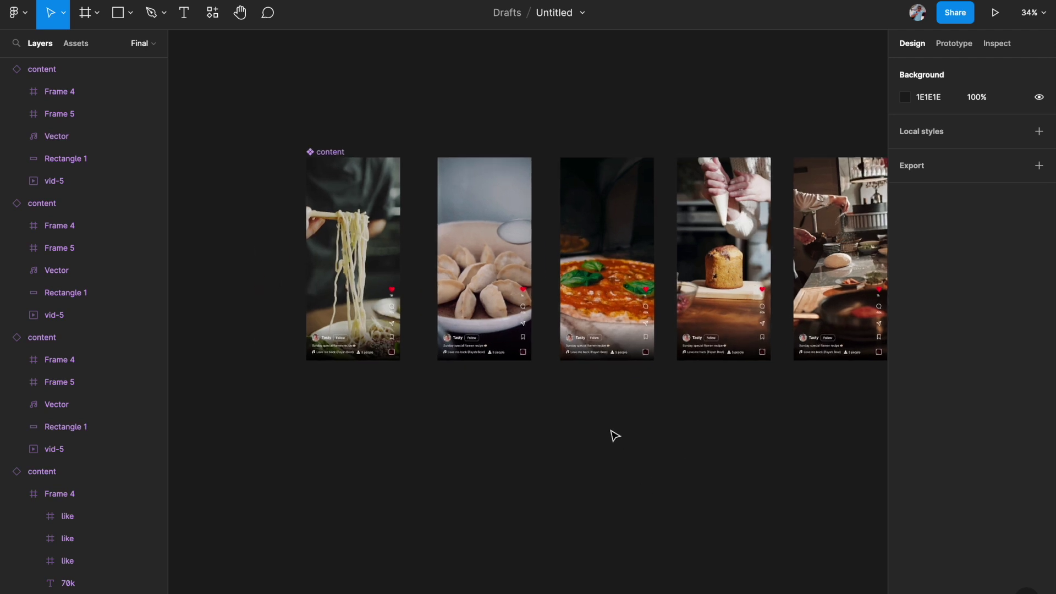
pyautogui.hscroll(3, 688, 272)
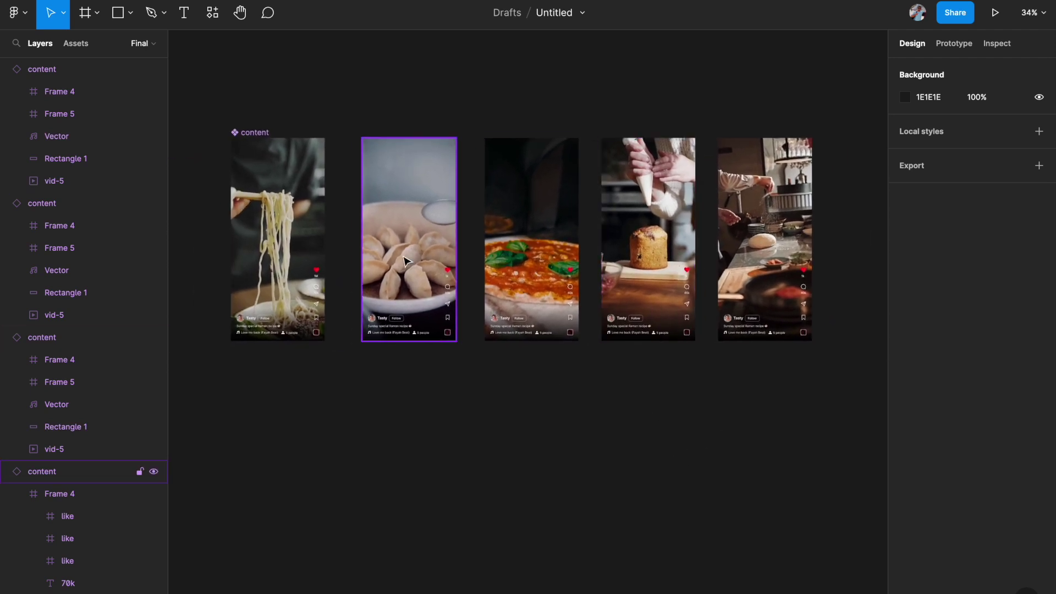
pyautogui.hscroll(-2, 638, 278)
pyautogui.scroll(1, 638, 278)
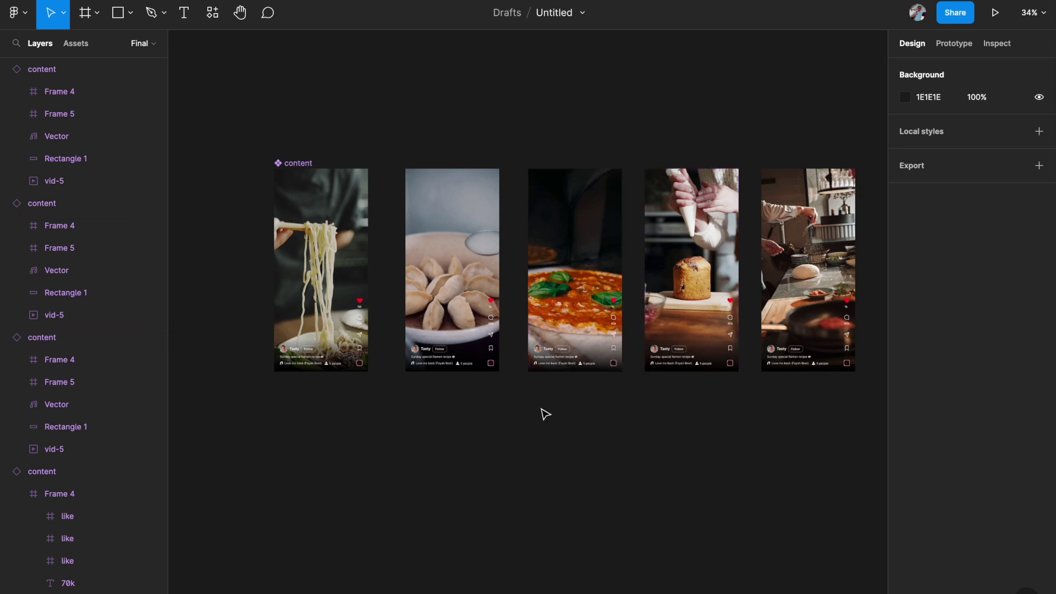
pyautogui.scroll(-3, 541, 409)
pyautogui.hscroll(-2, 542, 408)
pyautogui.scroll(1, 541, 409)
pyautogui.hscroll(1, 542, 409)
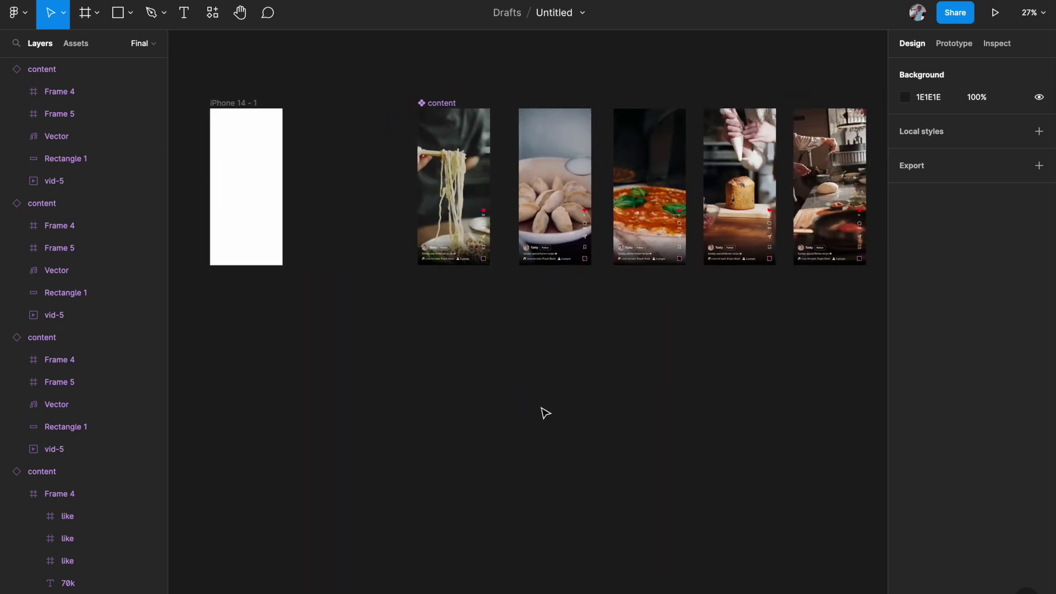
# Move the dumpling instance directly beneath the noodle component at X 1535, Y 782, and check that their edges meet without a gap
pyautogui.moveTo(539, 142); pyautogui.dragTo(439, 288)
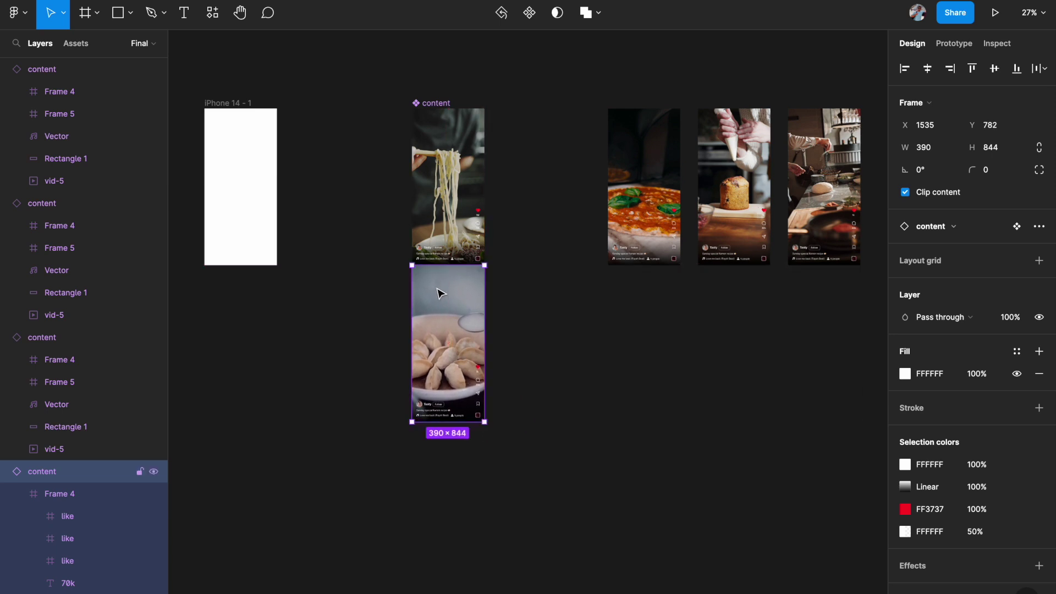
pyautogui.keyDown('ctrl'); pyautogui.scroll(2, 441, 293); pyautogui.keyUp('ctrl')
pyautogui.scroll(2, 441, 293)
pyautogui.keyDown('ctrl'); pyautogui.scroll(-2, 476, 163); pyautogui.keyUp('ctrl')
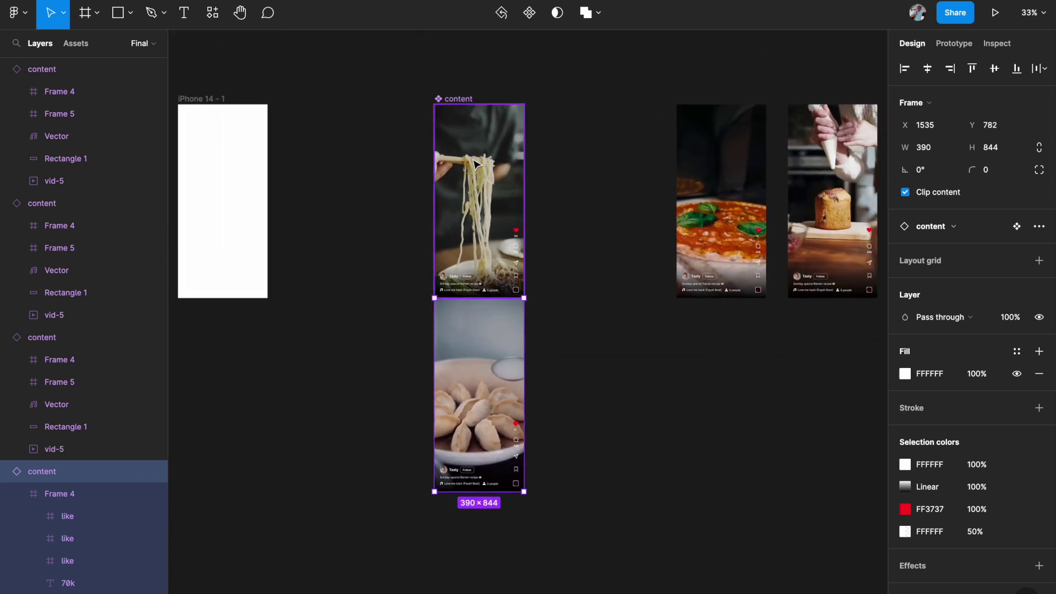
pyautogui.keyDown('ctrl'); pyautogui.scroll(5, 466, 170); pyautogui.keyUp('ctrl')
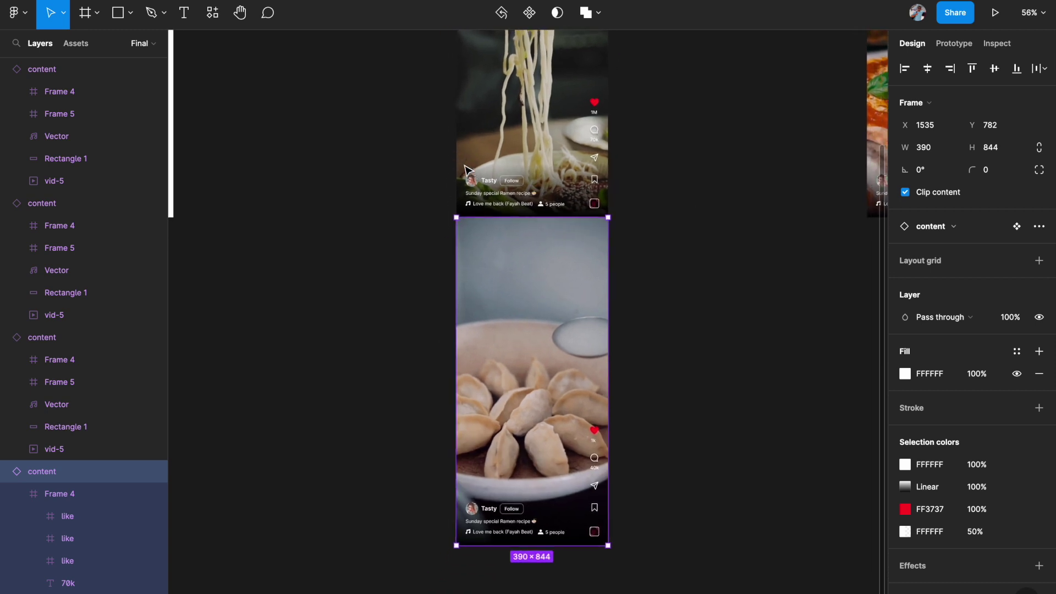
pyautogui.keyDown('ctrl'); pyautogui.scroll(2, 469, 170); pyautogui.keyUp('ctrl')
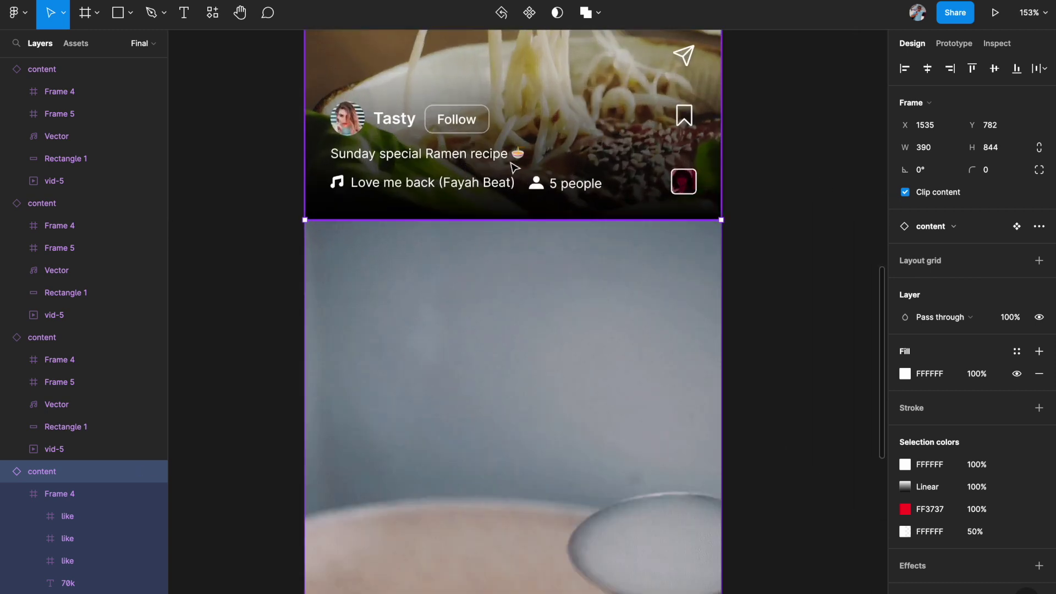
pyautogui.click(784, 265)
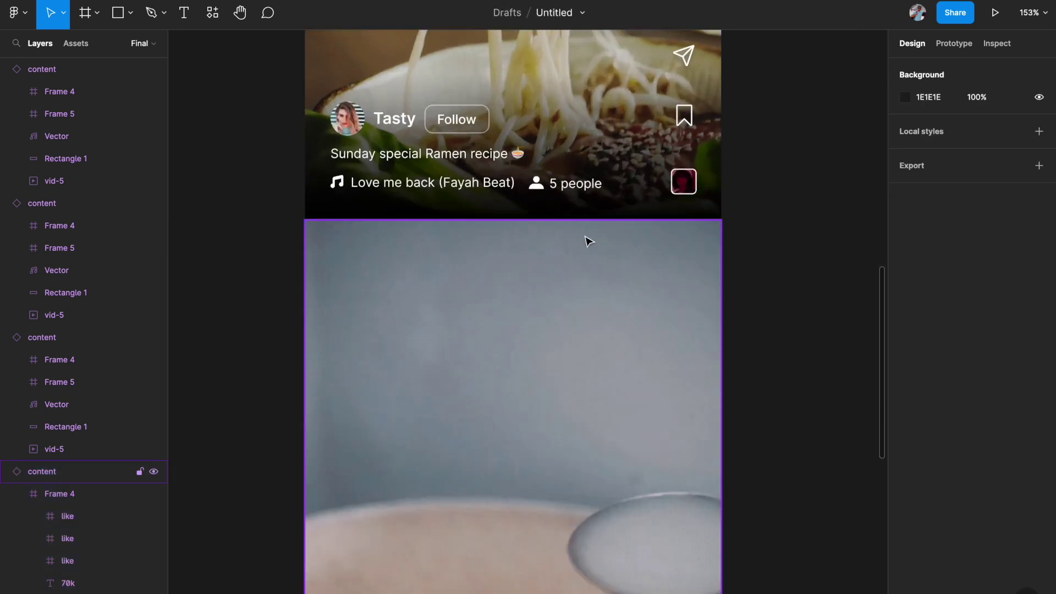
pyautogui.keyDown('ctrl'); pyautogui.scroll(-5, 634, 295); pyautogui.keyUp('ctrl')
pyautogui.keyDown('ctrl'); pyautogui.scroll(-3, 643, 289); pyautogui.keyUp('ctrl')
pyautogui.scroll(-2, 644, 275)
pyautogui.hscroll(1, 644, 275)
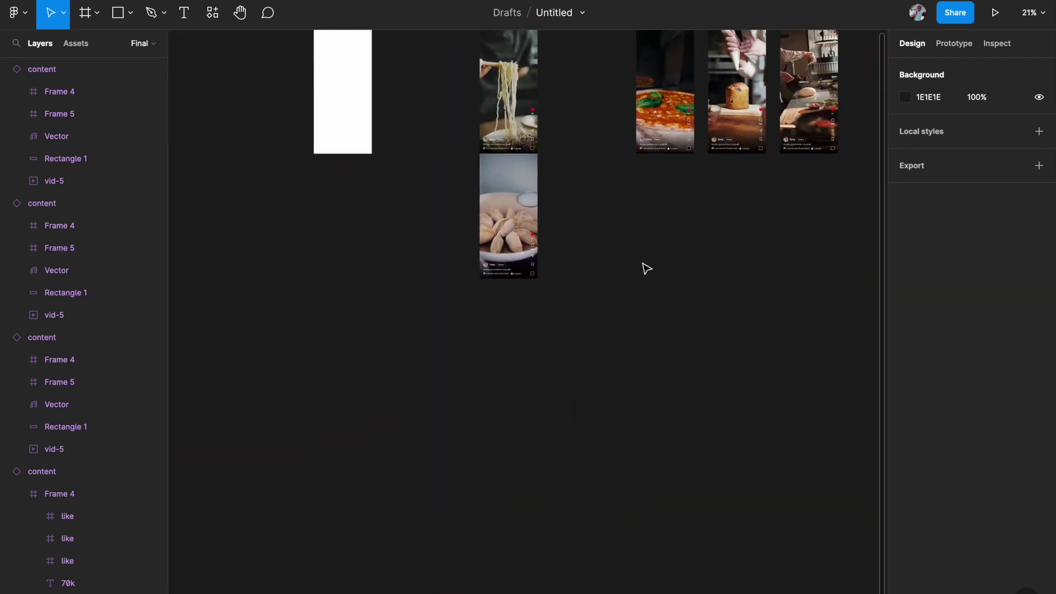
# Stack the pizza, cake and cooking instances in that order directly beneath the dumpling instance at X 1535, with the last at Y 3314
pyautogui.moveTo(685, 98); pyautogui.dragTo(526, 347)
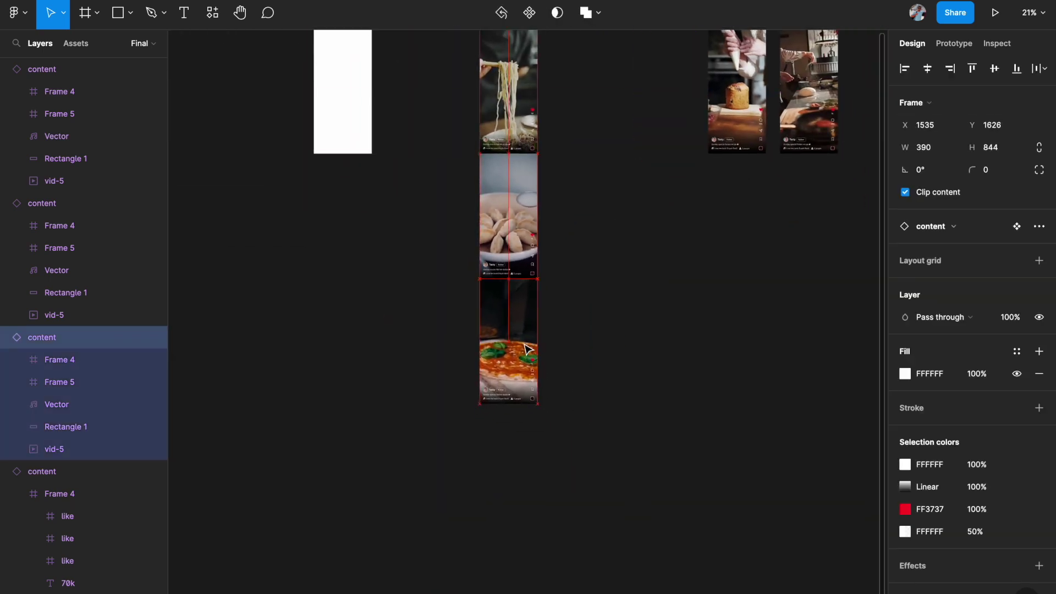
pyautogui.scroll(-2, 726, 130)
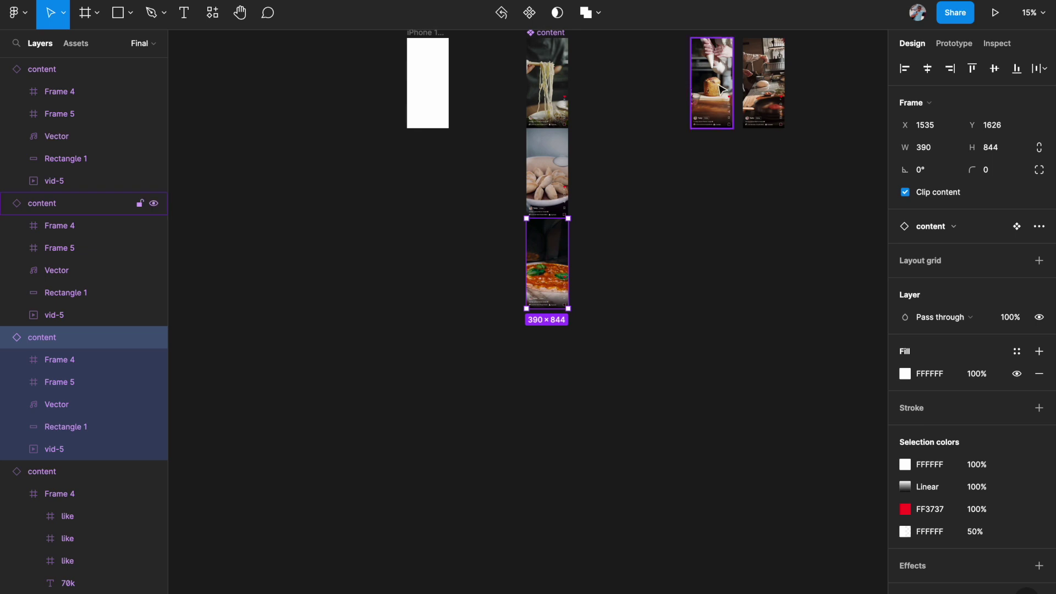
pyautogui.moveTo(722, 93); pyautogui.dragTo(561, 351)
pyautogui.click(629, 307)
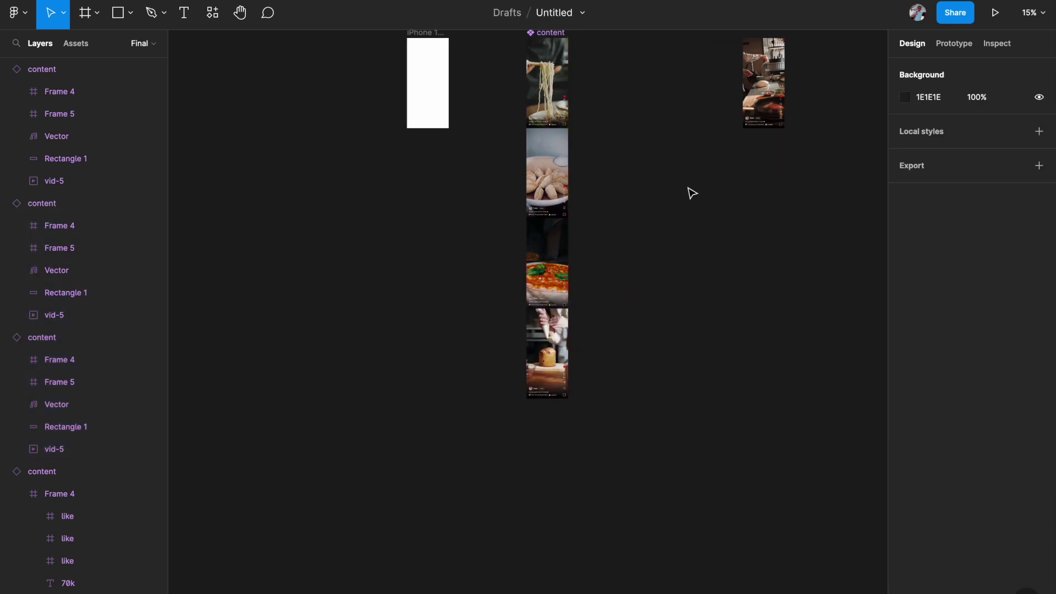
pyautogui.moveTo(762, 85); pyautogui.dragTo(549, 440)
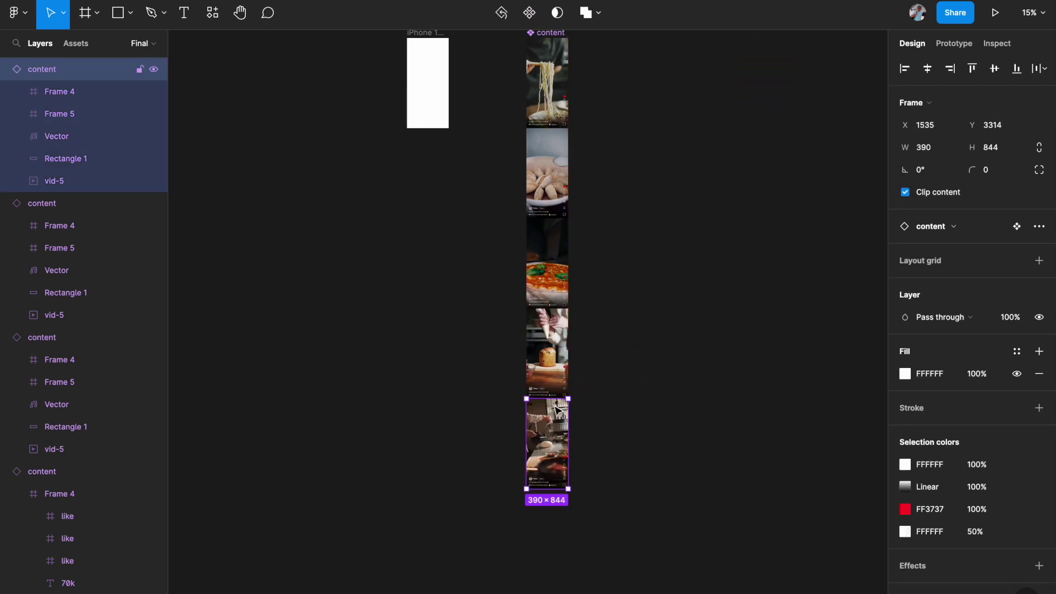
pyautogui.click(625, 358)
# Select all five stacked content screens together and check the vertical spacing between them
pyautogui.click(543, 439)
pyautogui.keyDown('shift'); pyautogui.click(539, 373); pyautogui.keyUp('shift')
pyautogui.keyDown('shift'); pyautogui.click(547, 242); pyautogui.keyUp('shift')
pyautogui.keyDown('shift'); pyautogui.click(548, 165); pyautogui.keyUp('shift')
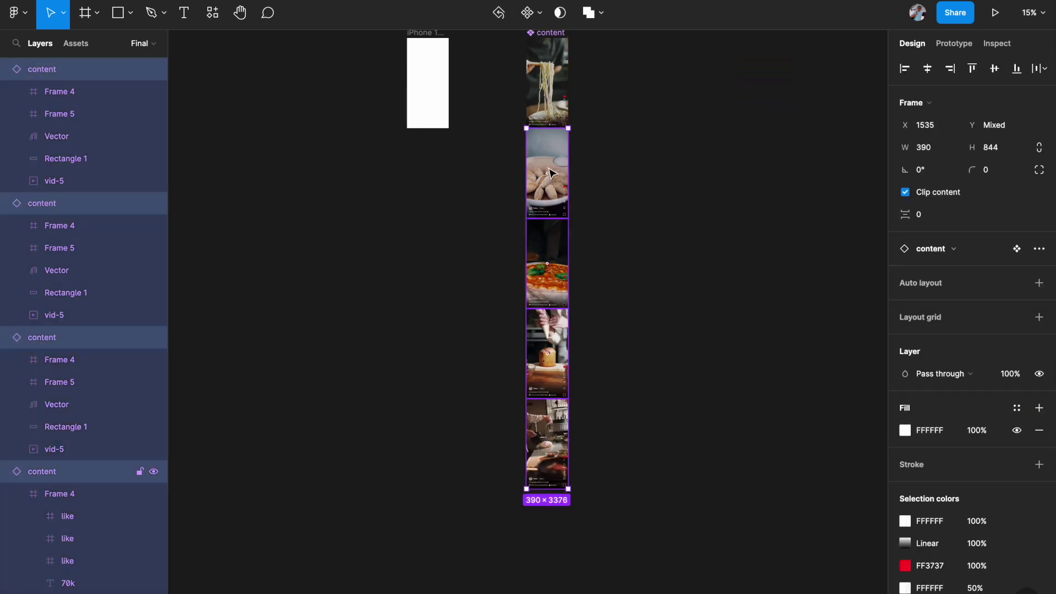
pyautogui.keyDown('shift'); pyautogui.click(548, 83); pyautogui.keyUp('shift')
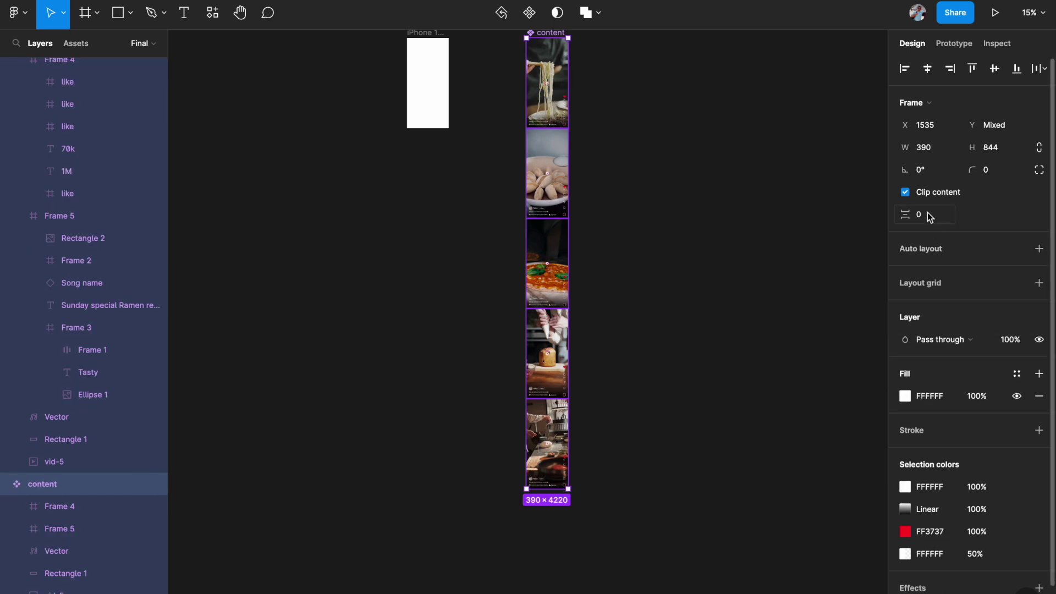
pyautogui.click(668, 278)
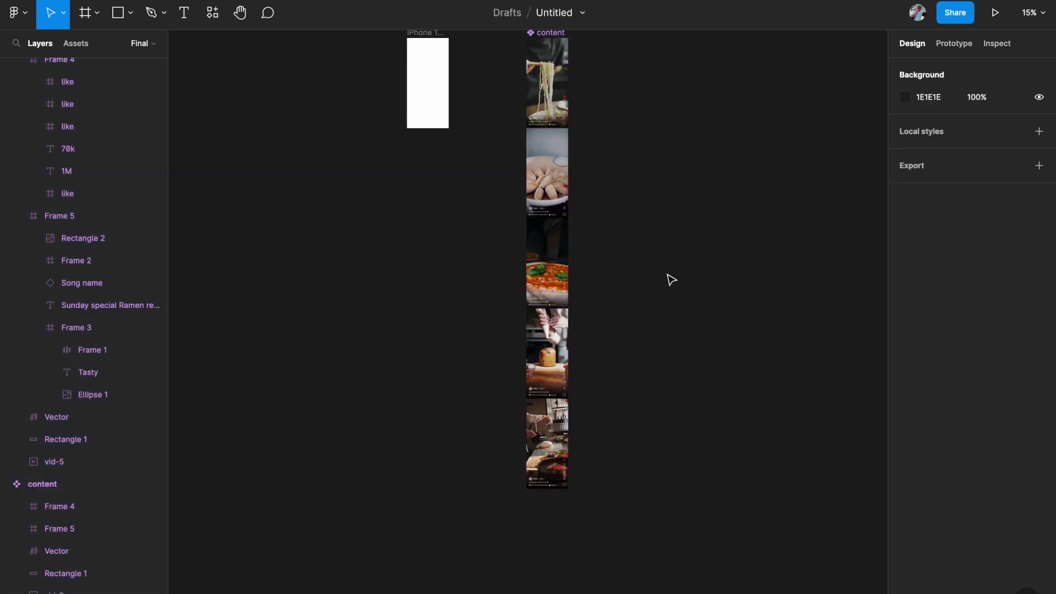
pyautogui.scroll(-2, 667, 278)
pyautogui.scroll(1, 633, 261)
pyautogui.scroll(3, 600, 245)
pyautogui.scroll(-2, 599, 245)
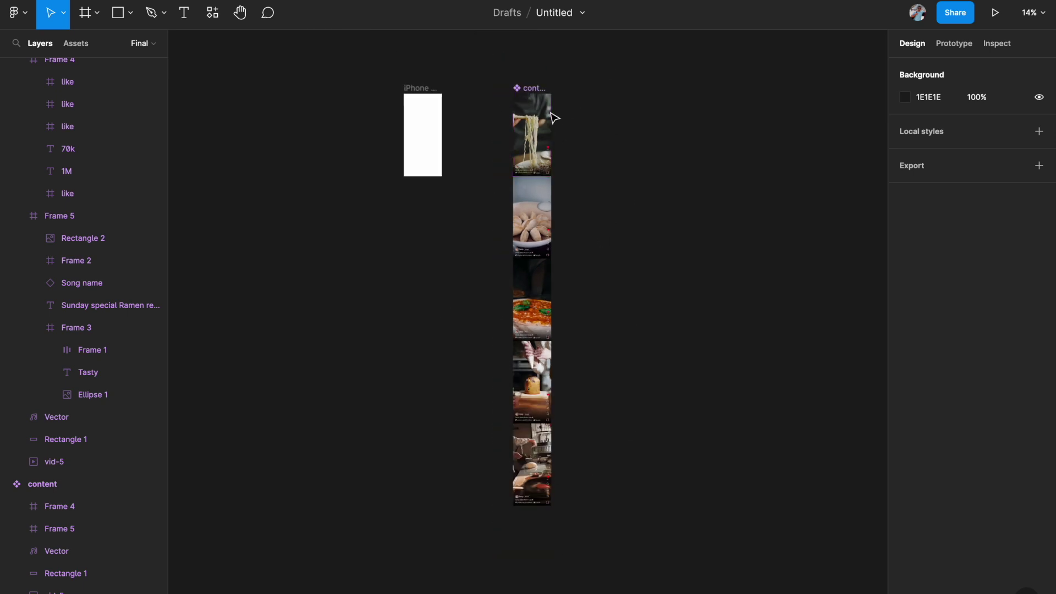
# Wrap all five stacked content screens in a single frame and rename that frame swipe
pyautogui.moveTo(512, 130); pyautogui.dragTo(668, 529)
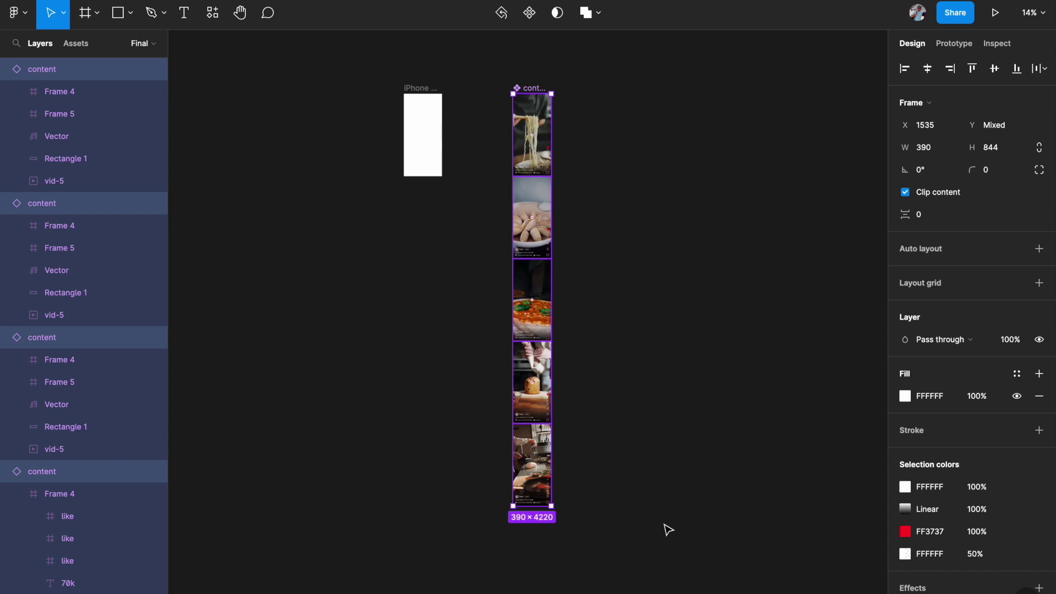
pyautogui.hotkey('ctrl', 'alt', 'g')
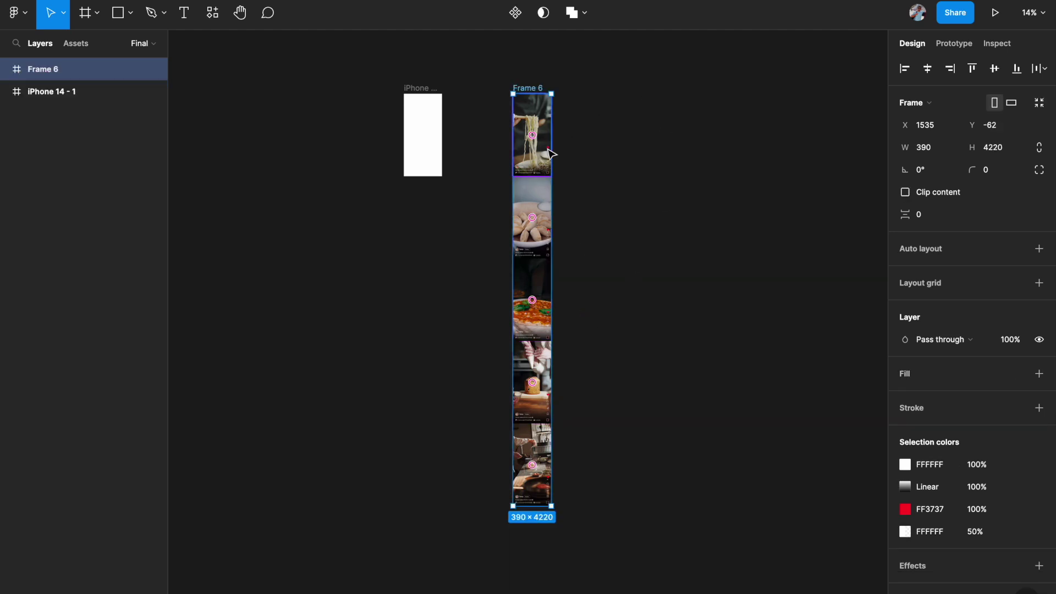
pyautogui.scroll(3, 528, 107)
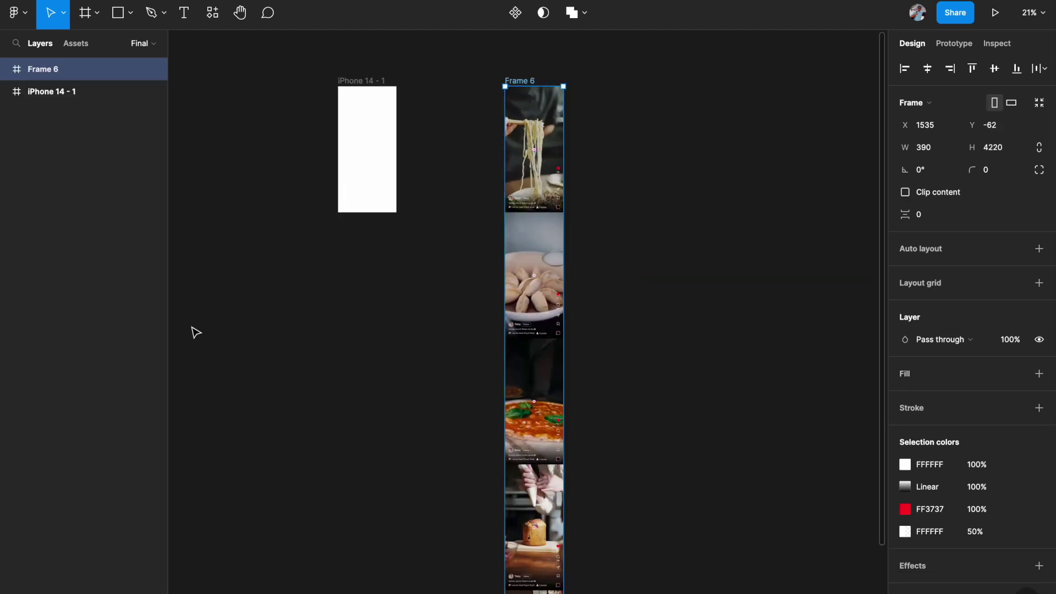
pyautogui.doubleClick(55, 70)
pyautogui.write('swipe')
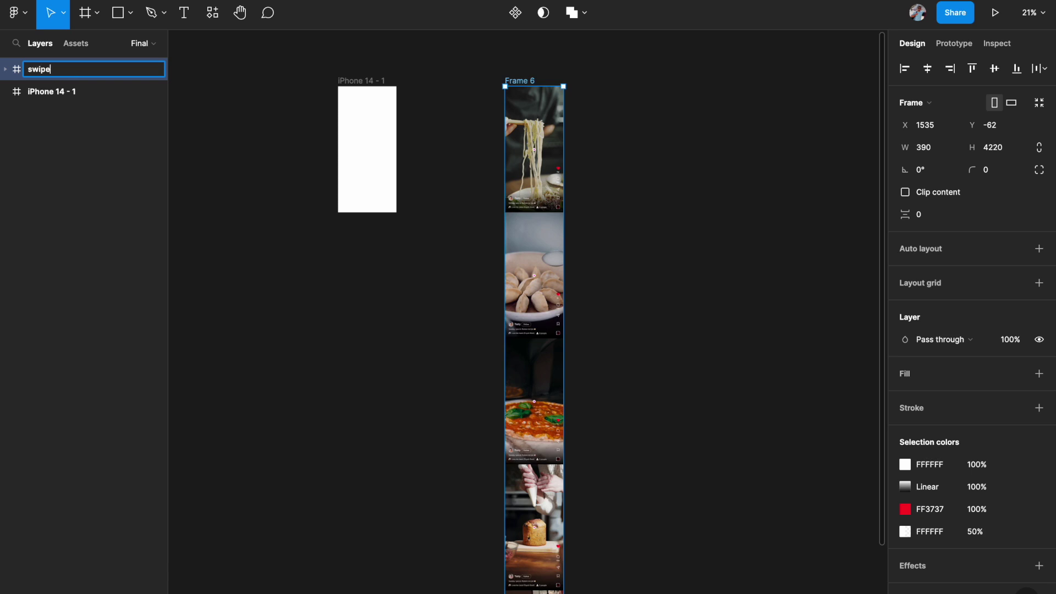
pyautogui.press('Return')
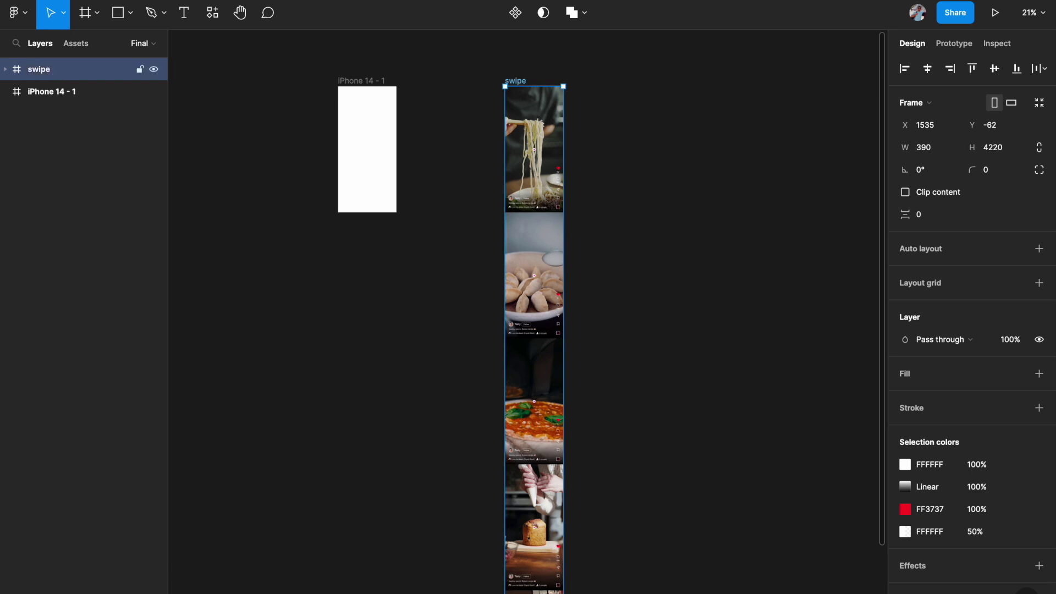
# Move the swipe frame into the empty iPhone 14 - 1 frame and align it to the top at X 0, Y 0
pyautogui.click(422, 294)
pyautogui.scroll(-3, 422, 294)
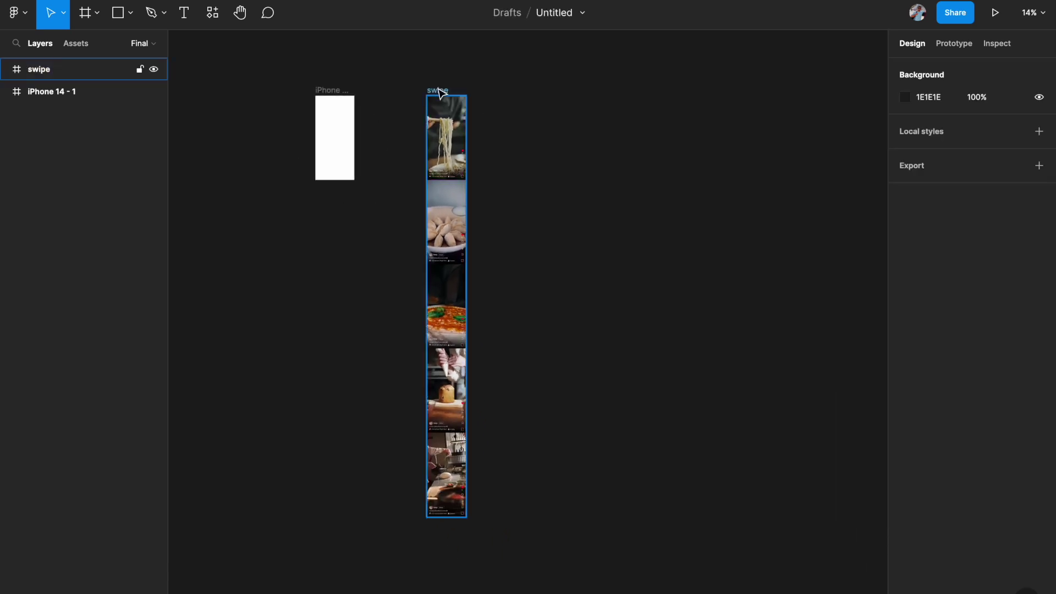
pyautogui.click(443, 88)
pyautogui.scroll(-2, 443, 94)
pyautogui.hscroll(-3, 442, 93)
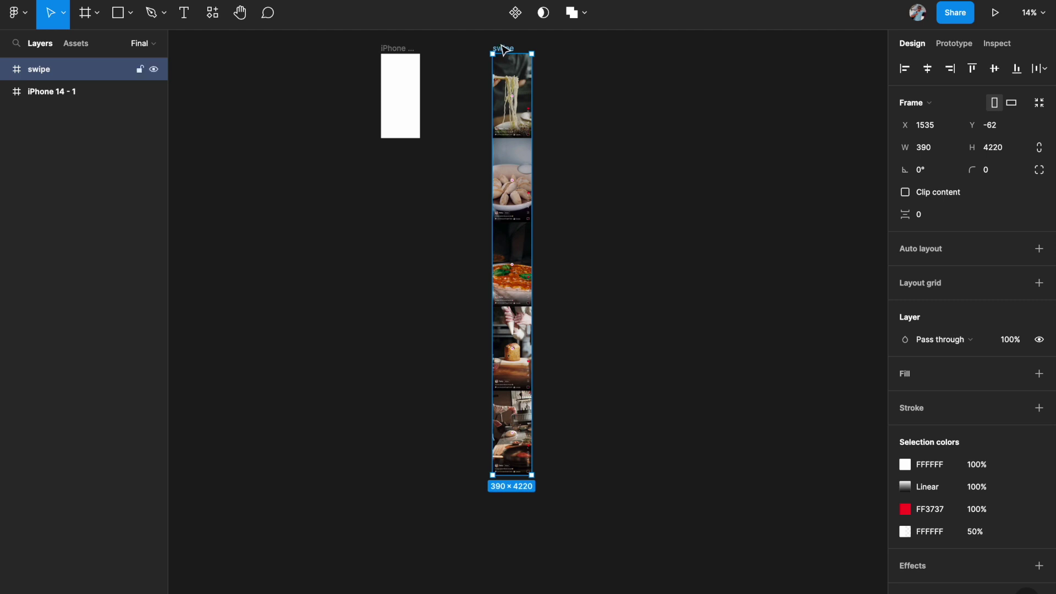
pyautogui.moveTo(504, 50); pyautogui.dragTo(393, 77)
pyautogui.click(972, 69)
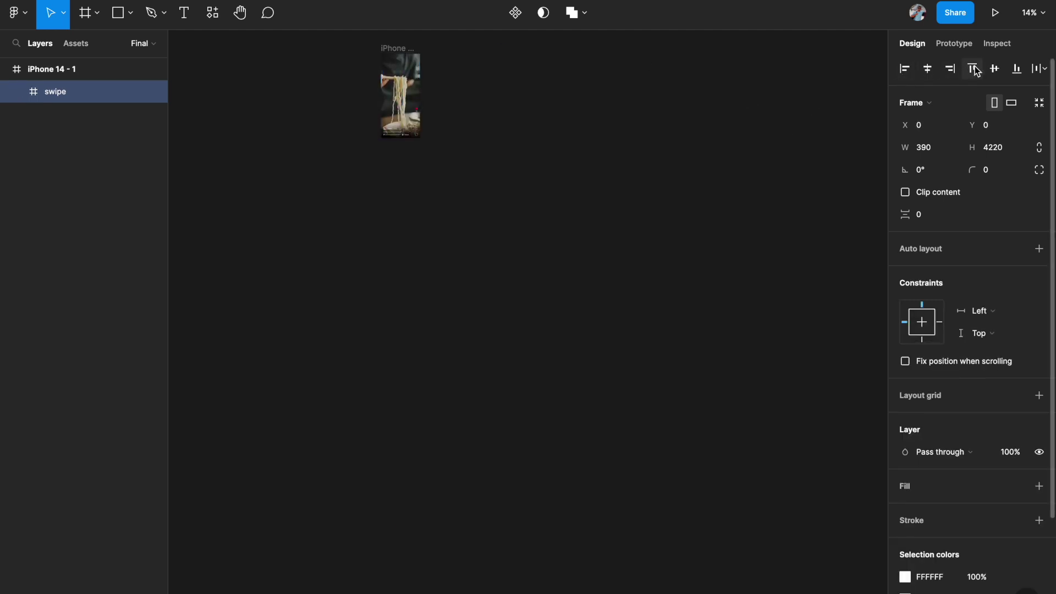
# Turn off content clipping for the iPhone 14 - 1 frame so the whole swipe stack shows
pyautogui.click(624, 154)
pyautogui.scroll(5, 624, 154)
pyautogui.click(429, 103)
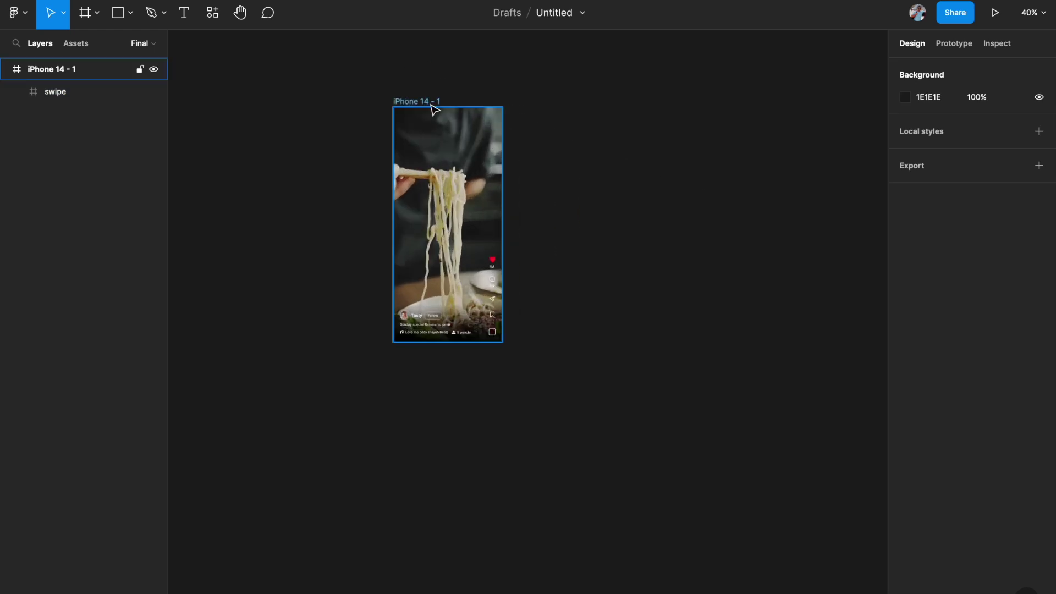
pyautogui.scroll(-2, 455, 160)
pyautogui.scroll(-3, 455, 160)
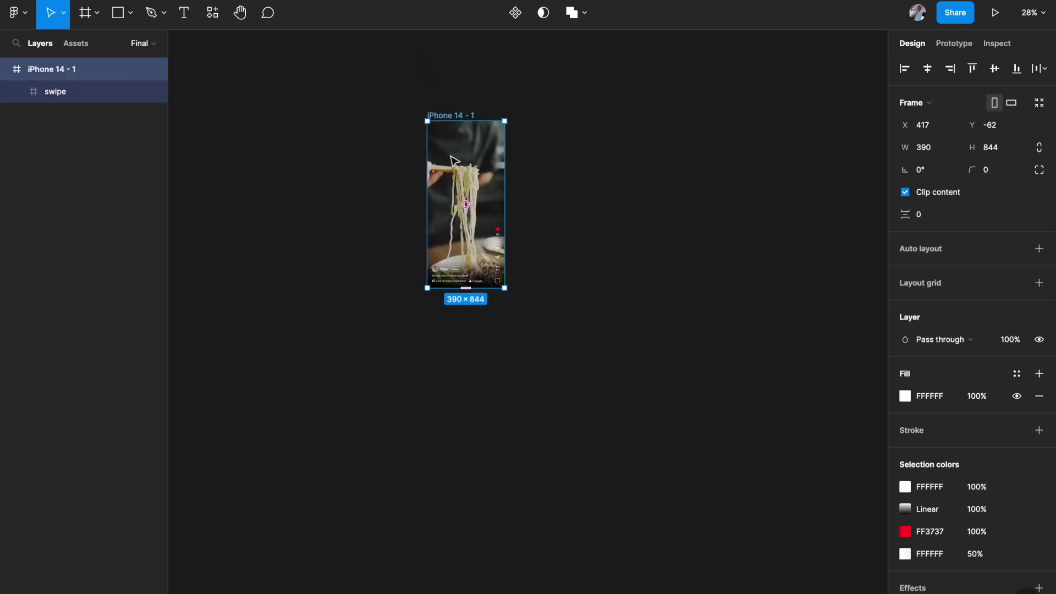
pyautogui.scroll(1, 455, 160)
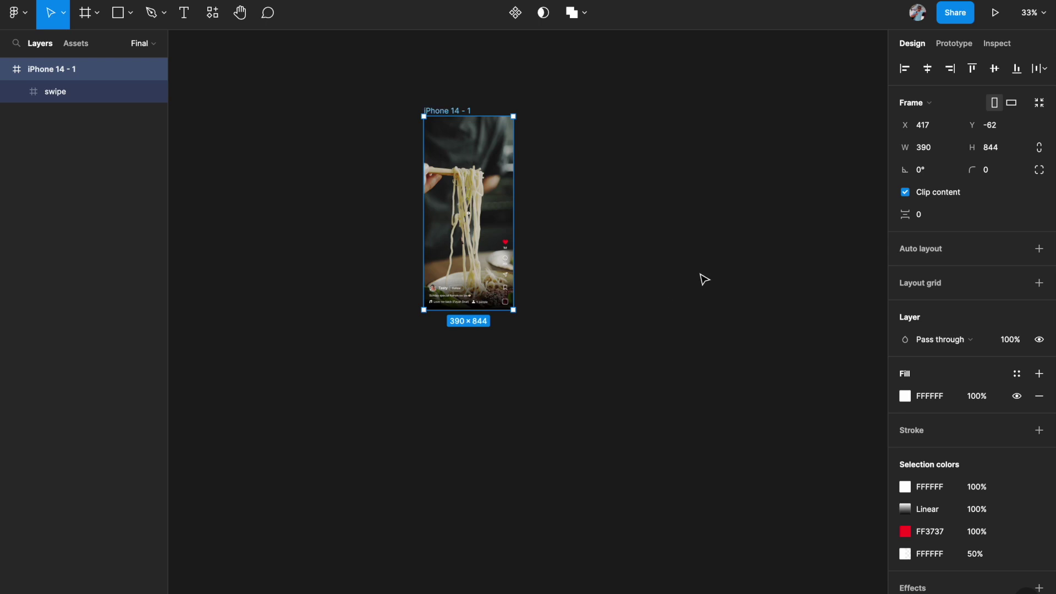
pyautogui.click(905, 193)
pyautogui.scroll(-5, 691, 311)
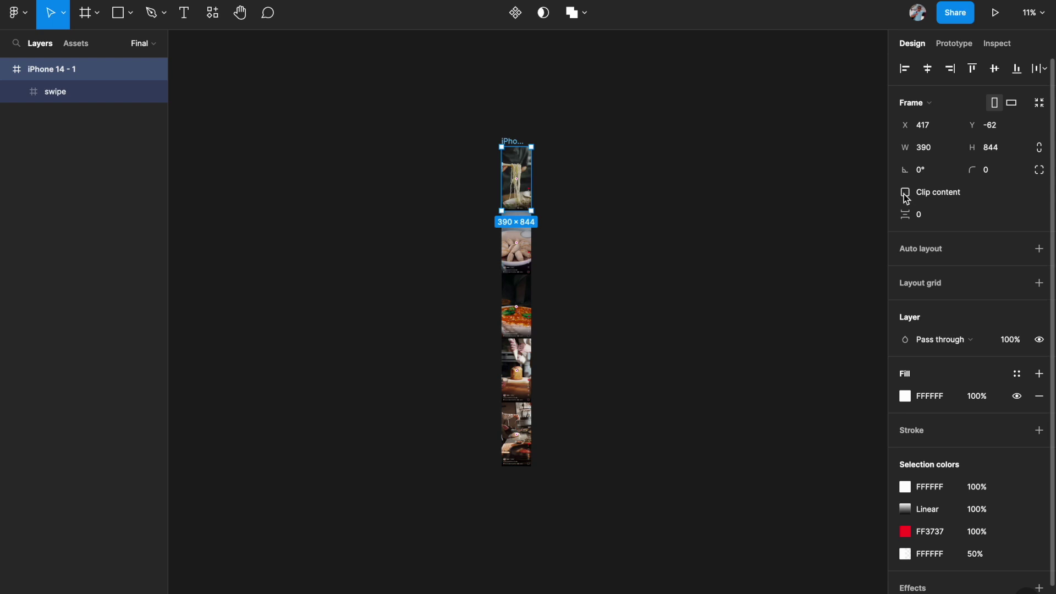
# Duplicate the iPhone 14 - 1 frame to its right at X 1807, leaving a 1000 px gap
pyautogui.click(759, 271)
pyautogui.scroll(2, 550, 165)
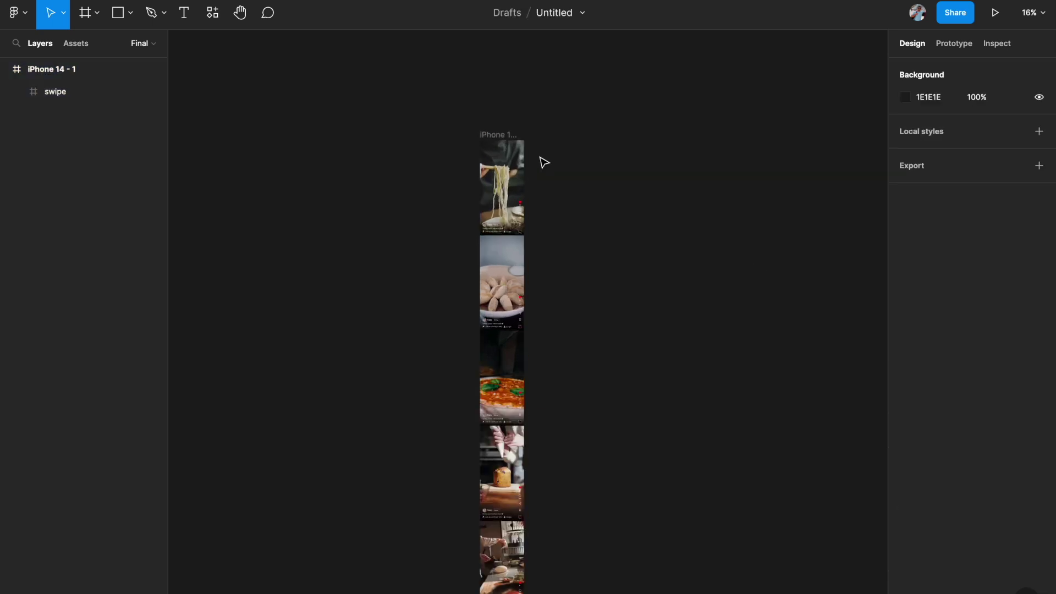
pyautogui.click(496, 136)
pyautogui.scroll(-1, 542, 192)
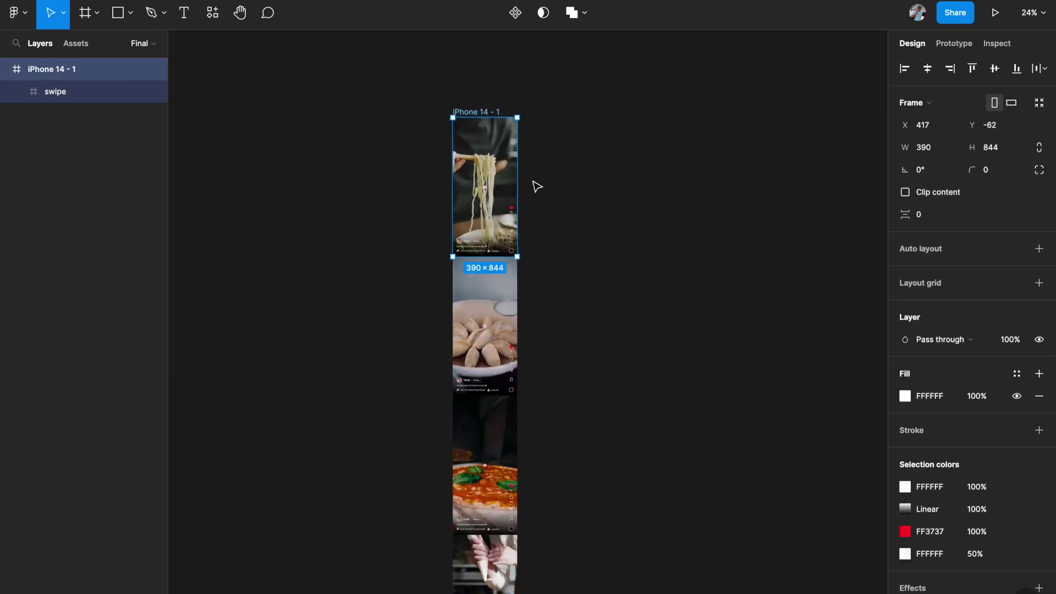
pyautogui.scroll(-1, 504, 261)
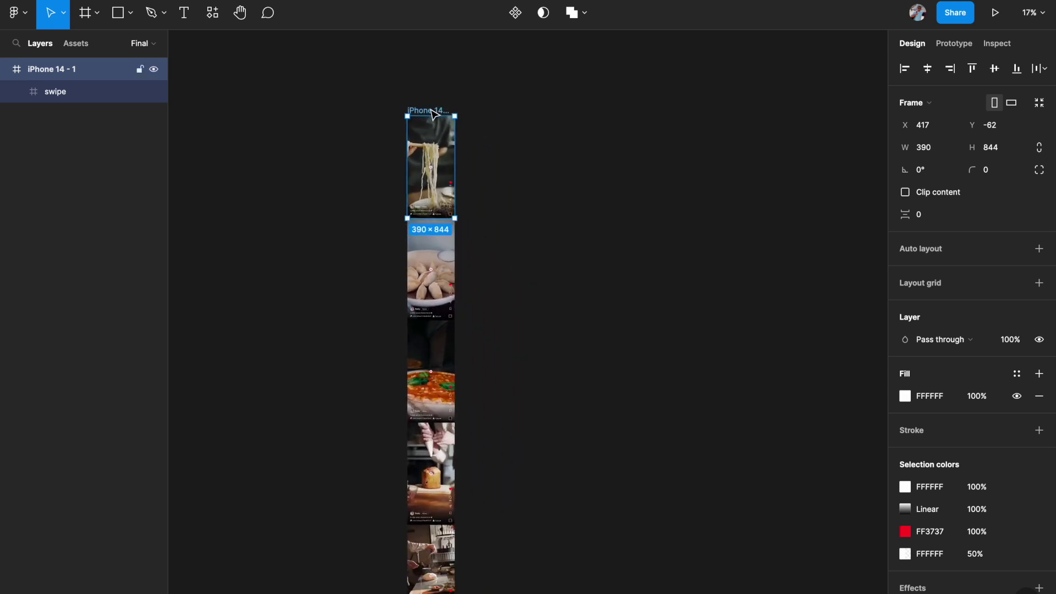
pyautogui.moveTo(437, 116); pyautogui.dragTo(605, 115)
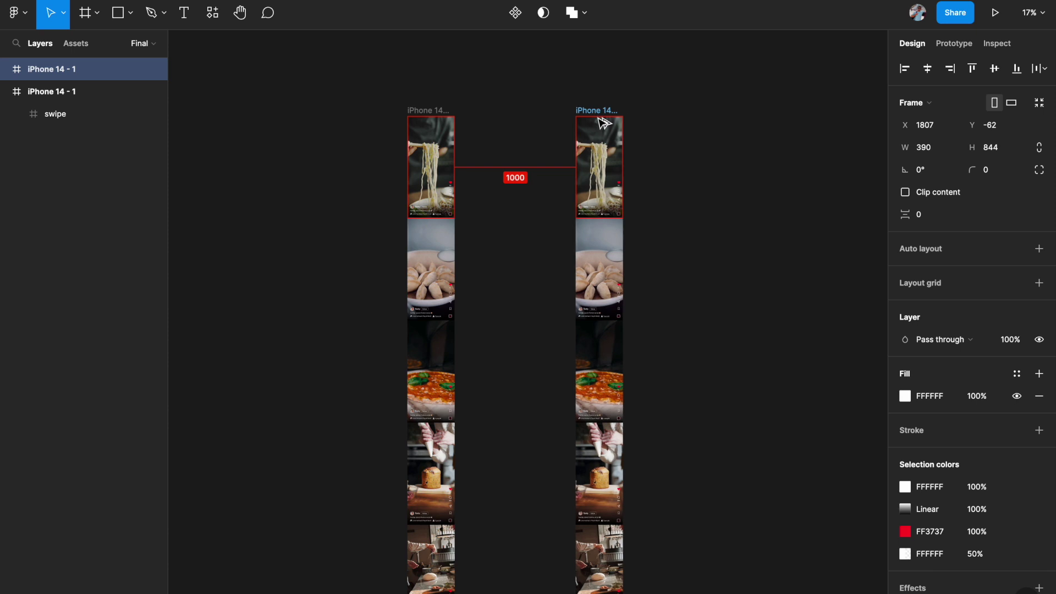
pyautogui.click(678, 155)
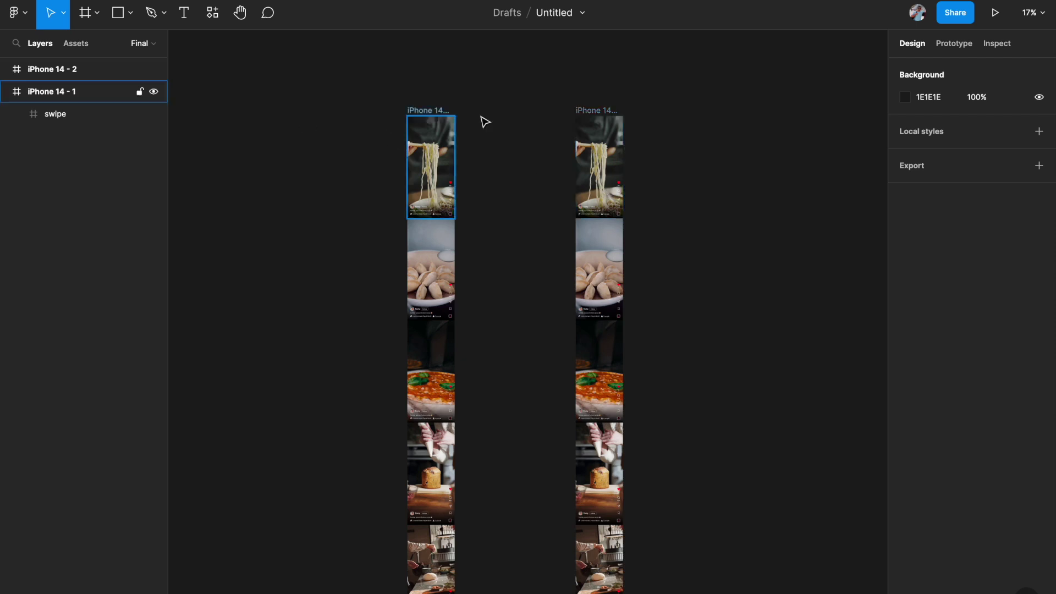
# Move the swipe frame inside iPhone 14 - 2 up to Y -845 so the dumpling screen fills the phone frame
pyautogui.click(55, 69)
pyautogui.click(7, 70)
pyautogui.click(62, 99)
pyautogui.scroll(2, 526, 226)
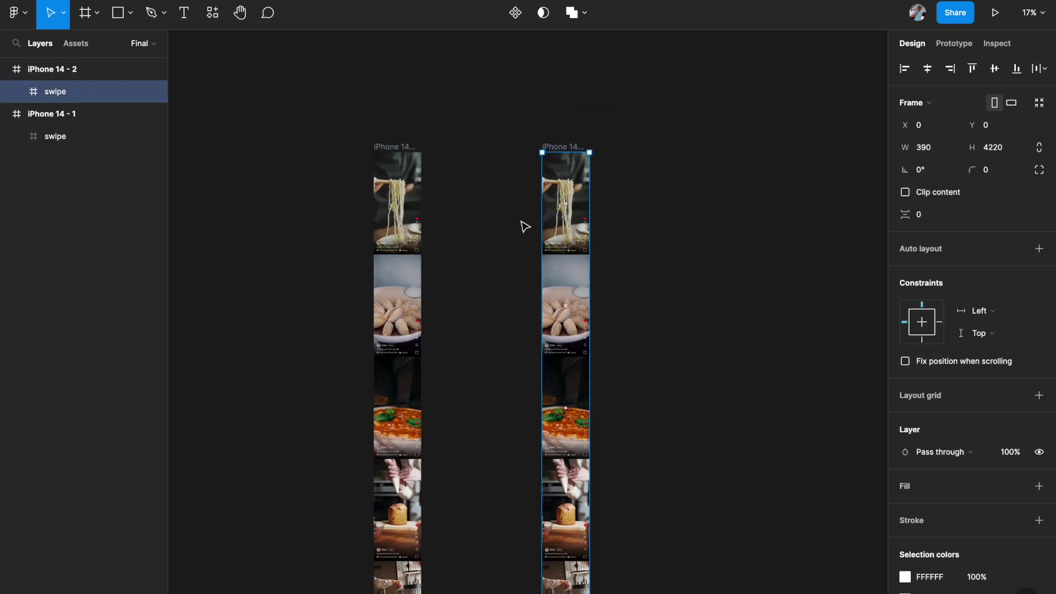
pyautogui.scroll(1, 550, 227)
pyautogui.hscroll(2, 580, 226)
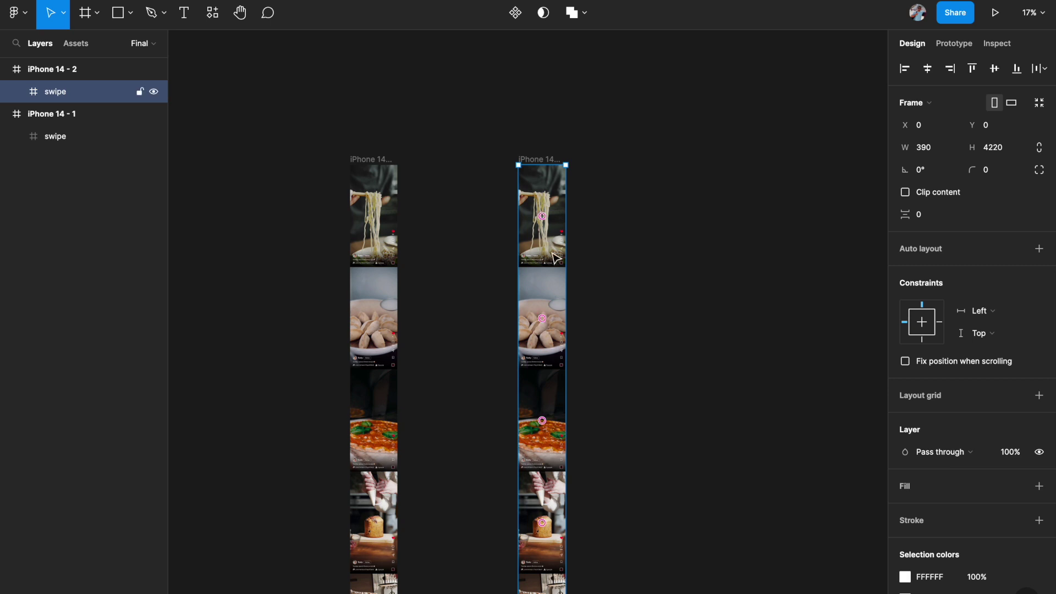
pyautogui.scroll(5, 547, 215)
pyautogui.moveTo(542, 320); pyautogui.dragTo(554, 237)
# Clip the content of iPhone 14 - 2 temporarily to check the dumpling screen, and turn clipping off again
pyautogui.click(499, 186)
pyautogui.click(667, 189)
pyautogui.click(498, 185)
pyautogui.click(905, 192)
pyautogui.click(770, 256)
pyautogui.scroll(-3, 764, 258)
pyautogui.hscroll(2, 763, 259)
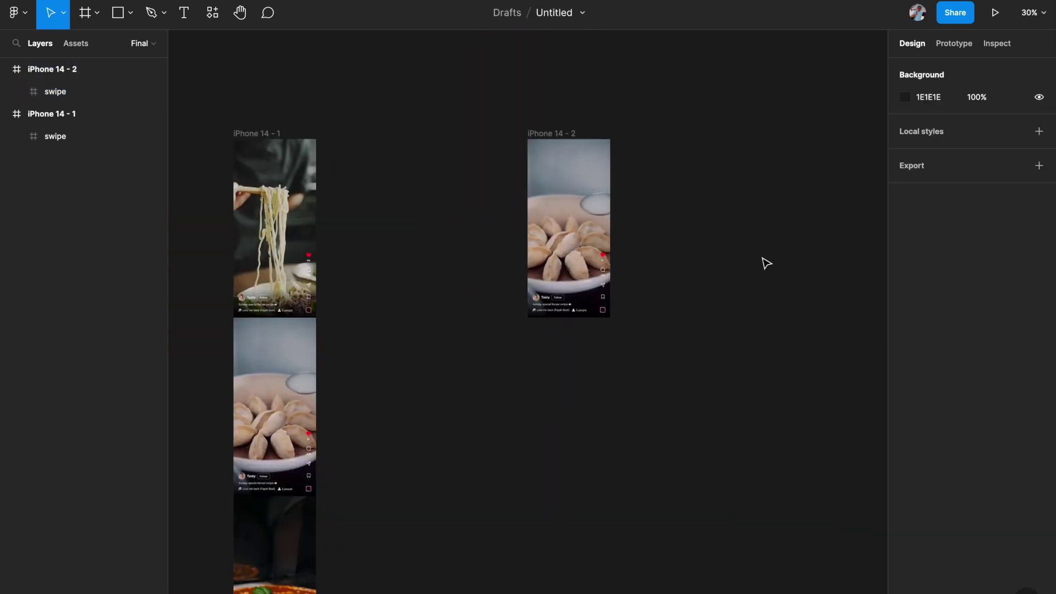
pyautogui.click(560, 131)
pyautogui.click(905, 193)
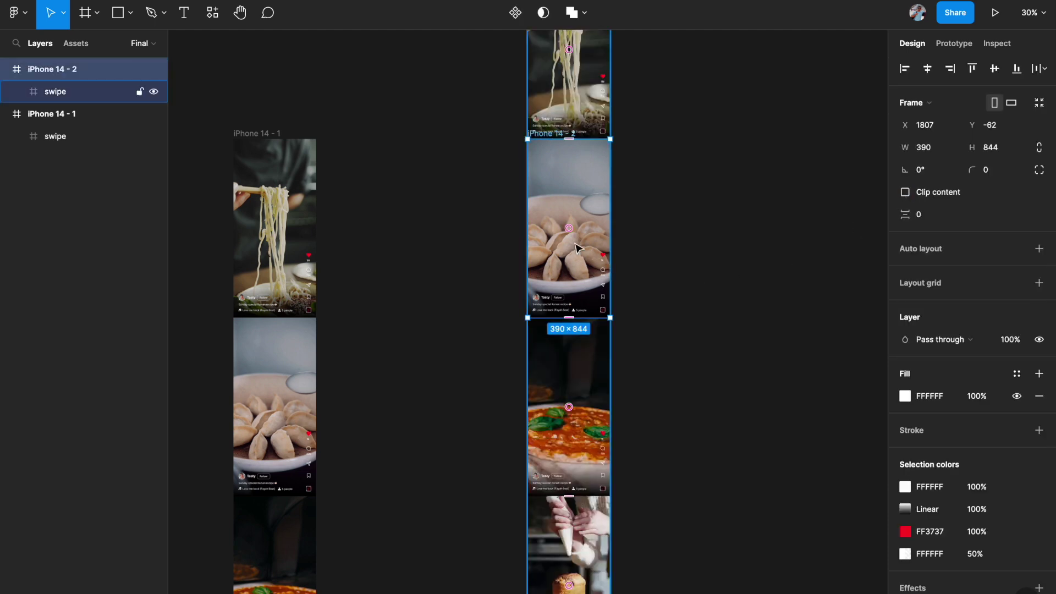
# Duplicate the iPhone 14 - 2 frame to its right as the third phone screen
pyautogui.click(657, 282)
pyautogui.scroll(-3, 657, 283)
pyautogui.hscroll(2, 657, 283)
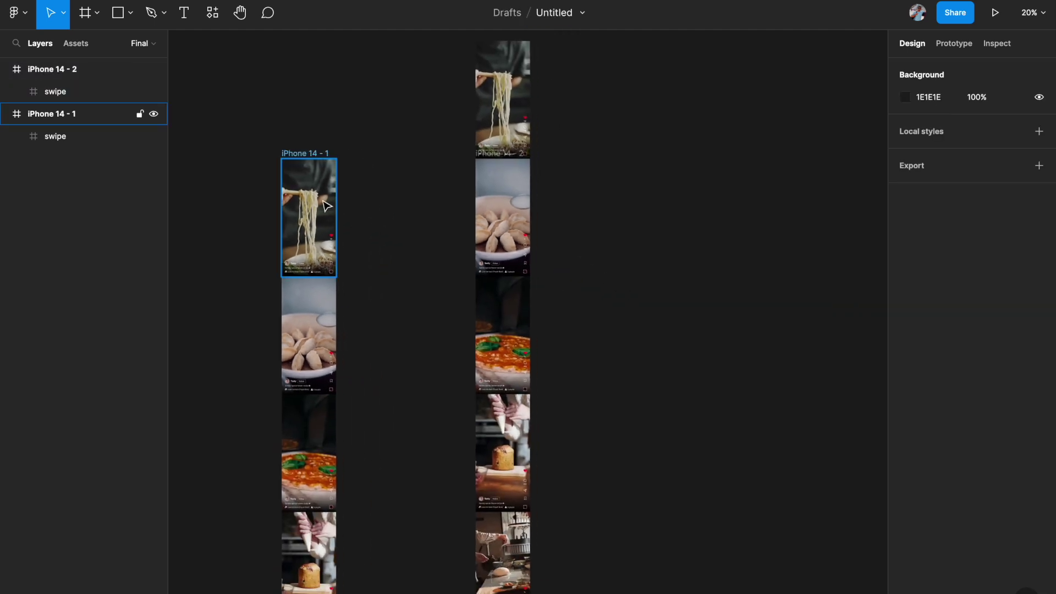
pyautogui.scroll(-2, 489, 208)
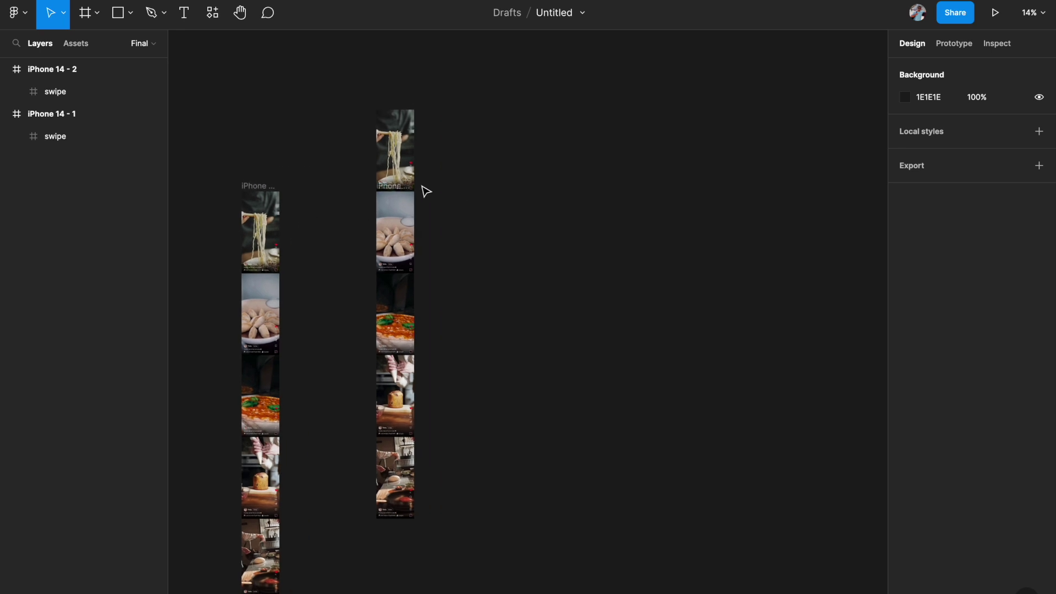
pyautogui.click(397, 213)
pyautogui.moveTo(395, 221); pyautogui.dragTo(547, 222)
pyautogui.click(630, 227)
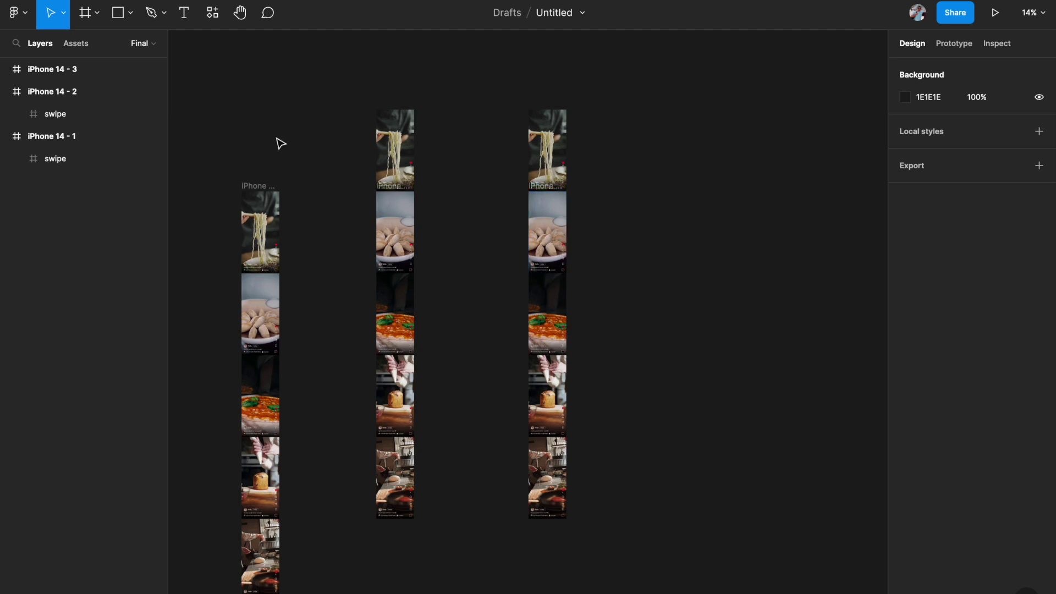
# Move the swipe frame inside iPhone 14 - 3 up so the pizza screen fills the phone frame
pyautogui.click(6, 70)
pyautogui.click(16, 90)
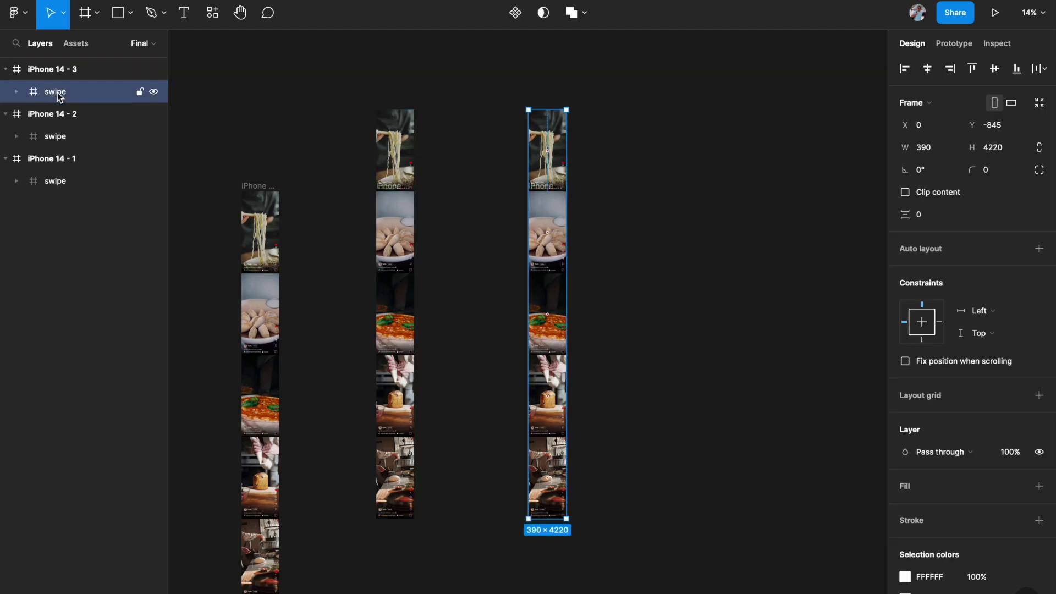
pyautogui.hotkey('shift', 'Up')
pyautogui.hotkey('shift', 'Up')
pyautogui.hotkey('shift', 'Up')
pyautogui.hotkey('shift', 'Up')
pyautogui.hotkey('shift', 'Up')
pyautogui.hotkey('shift', 'Up')
pyautogui.hotkey('shift', 'Up')
pyautogui.hotkey('shift', 'Up')
pyautogui.hotkey('shift', 'Up')
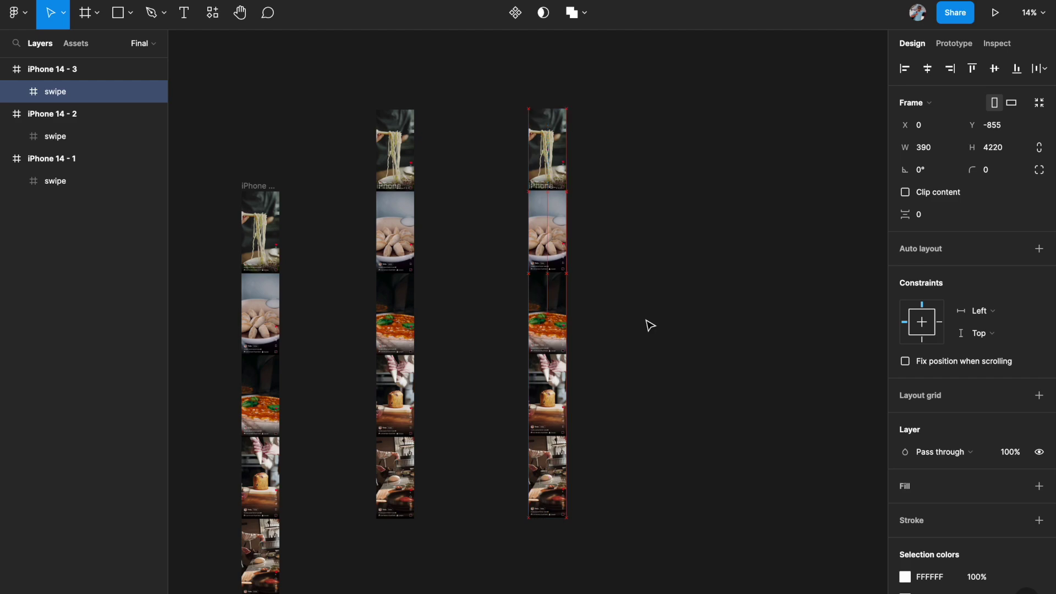
pyautogui.scroll(4, 479, 274)
pyautogui.scroll(2, 479, 274)
pyautogui.moveTo(545, 366); pyautogui.dragTo(545, 229)
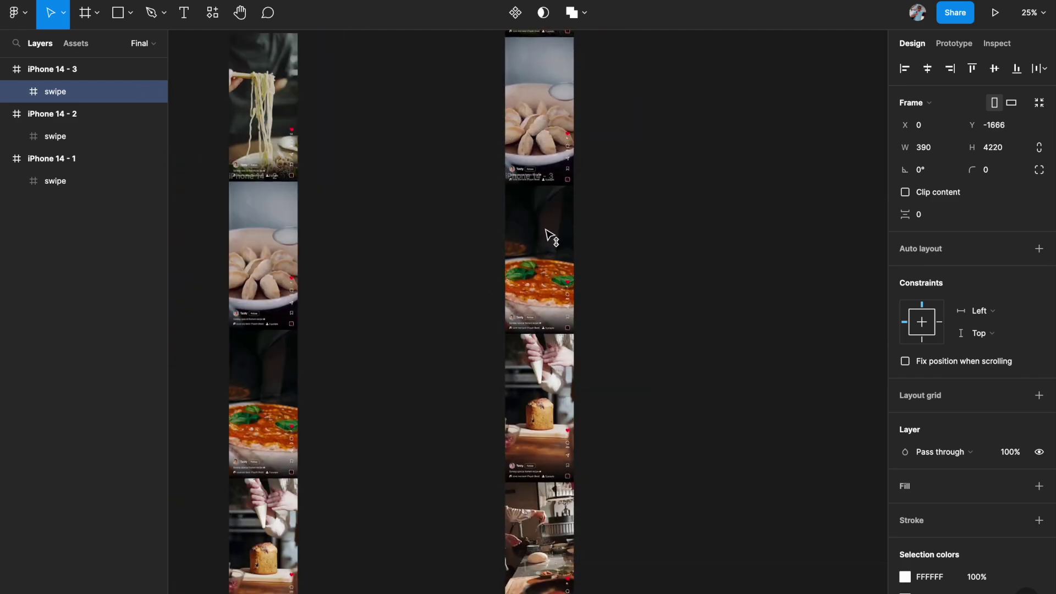
# Duplicate the iPhone 14 - 3 frame to its right and move the copy's swipe frame up to show the cake screen
pyautogui.scroll(-5, 546, 229)
pyautogui.moveTo(522, 195); pyautogui.dragTo(673, 194)
pyautogui.hscroll(3, 672, 195)
pyautogui.click(654, 331)
pyautogui.moveTo(583, 392); pyautogui.dragTo(583, 306)
pyautogui.scroll(5, 590, 254)
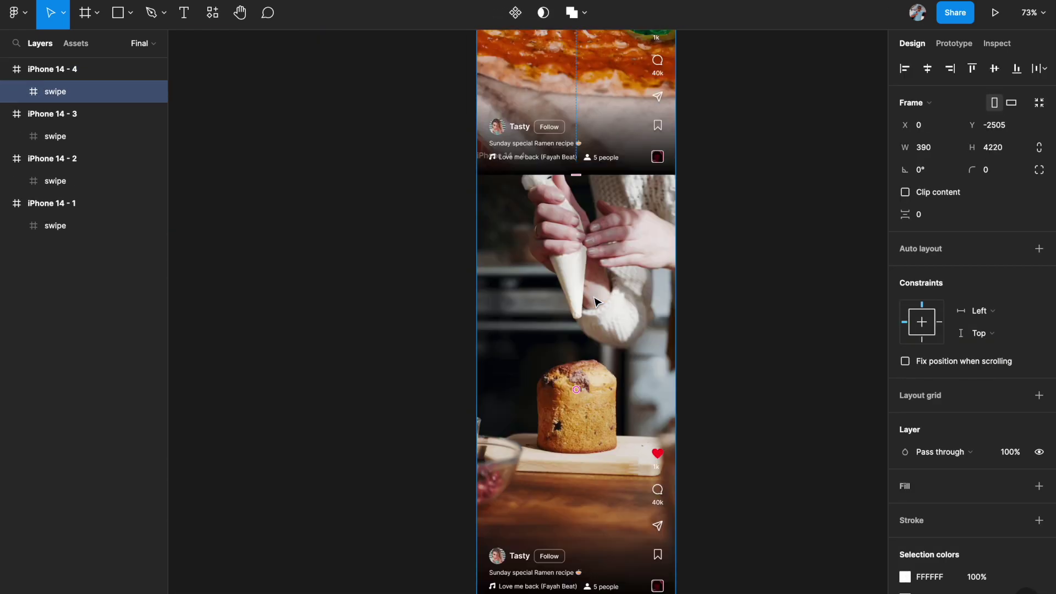
# Duplicate the iPhone 14 - 4 frame to its right and move the copy's swipe frame up towards the last cooking screen
pyautogui.scroll(-3, 590, 254)
pyautogui.click(707, 263)
pyautogui.scroll(-3, 700, 189)
pyautogui.hscroll(2, 699, 189)
pyautogui.moveTo(516, 162); pyautogui.dragTo(694, 188)
pyautogui.hscroll(2, 696, 192)
pyautogui.moveTo(622, 330); pyautogui.dragTo(622, 214)
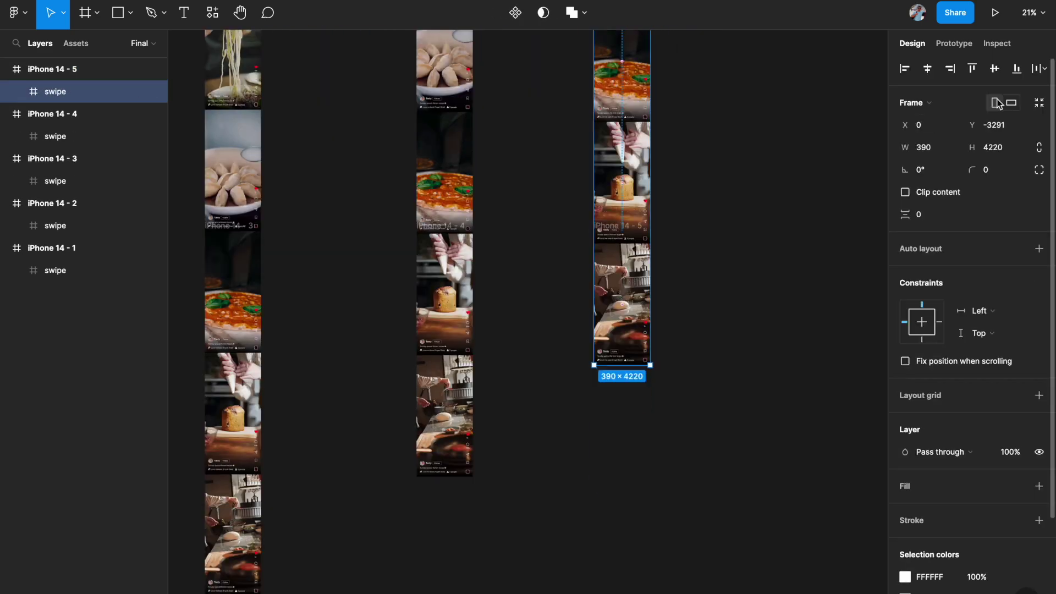
# Fine-tune the swipe frame's vertical position inside iPhone 14 - 5 so the last cooking screen fills the phone frame
pyautogui.scroll(4, 619, 236)
pyautogui.click(606, 210)
pyautogui.hscroll(-5, 610, 212)
pyautogui.click(572, 94)
pyautogui.scroll(3, 783, 182)
pyautogui.click(583, 259)
pyautogui.moveTo(600, 324); pyautogui.dragTo(599, 316)
pyautogui.click(655, 308)
pyautogui.click(573, 295)
pyautogui.click(661, 275)
# Clip the content of individual phone frames temporarily to check their visible screens, and turn clipping off again
pyautogui.scroll(-5, 660, 264)
pyautogui.click(640, 141)
pyautogui.click(905, 192)
pyautogui.click(797, 242)
pyautogui.click(265, 149)
pyautogui.click(905, 192)
pyautogui.hscroll(-5, 477, 134)
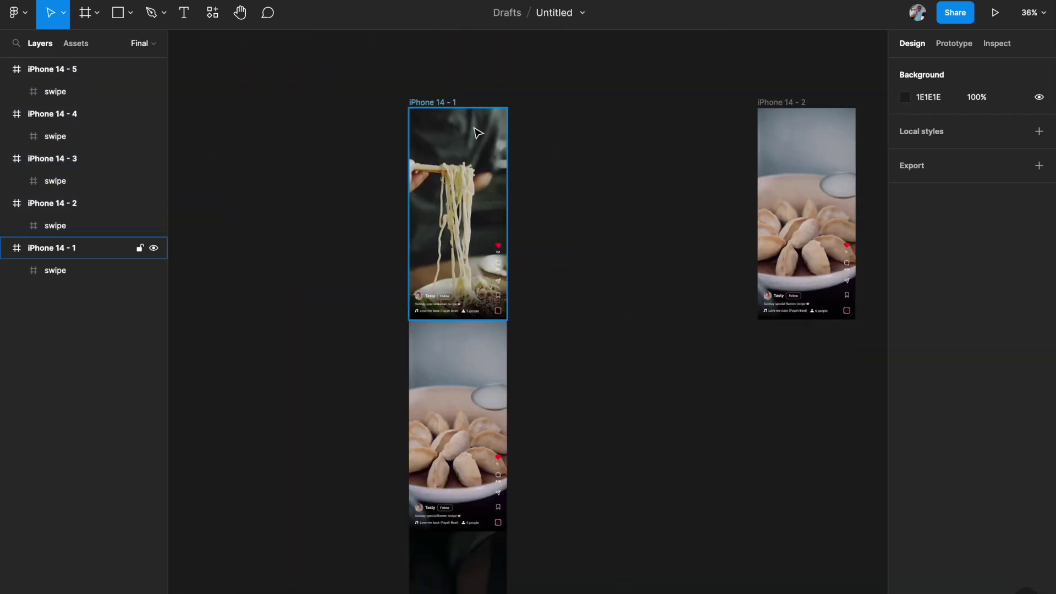
pyautogui.click(432, 103)
pyautogui.scroll(-4, 476, 149)
pyautogui.keyDown('shift'); pyautogui.click(490, 159); pyautogui.keyUp('shift')
pyautogui.click(907, 193)
pyautogui.click(907, 193)
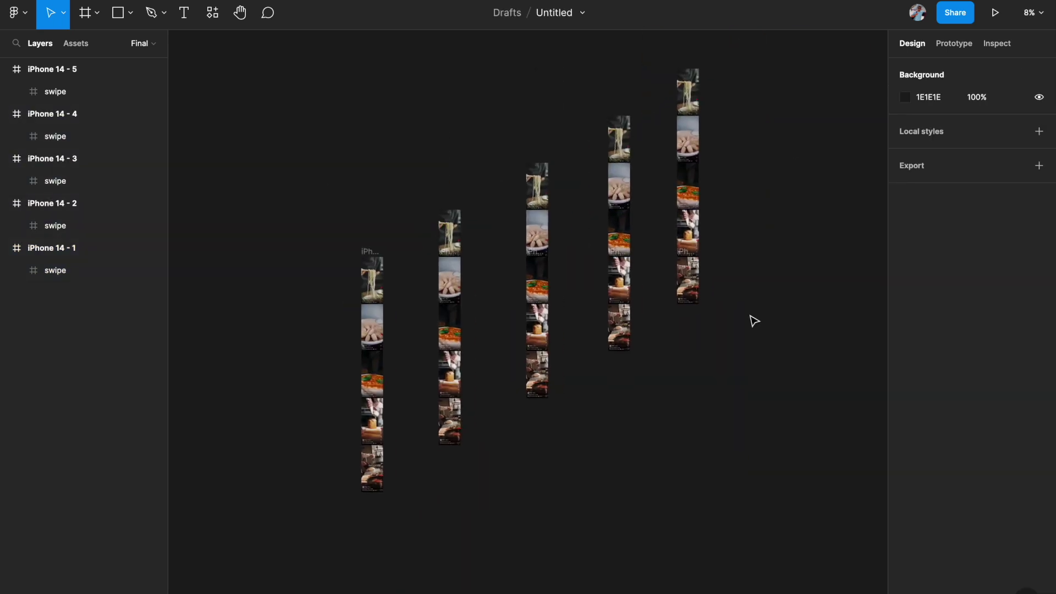
# Examine the five phone frames in sequence to check which food screen lines up with each one
pyautogui.scroll(3, 753, 321)
pyautogui.hscroll(-2, 753, 321)
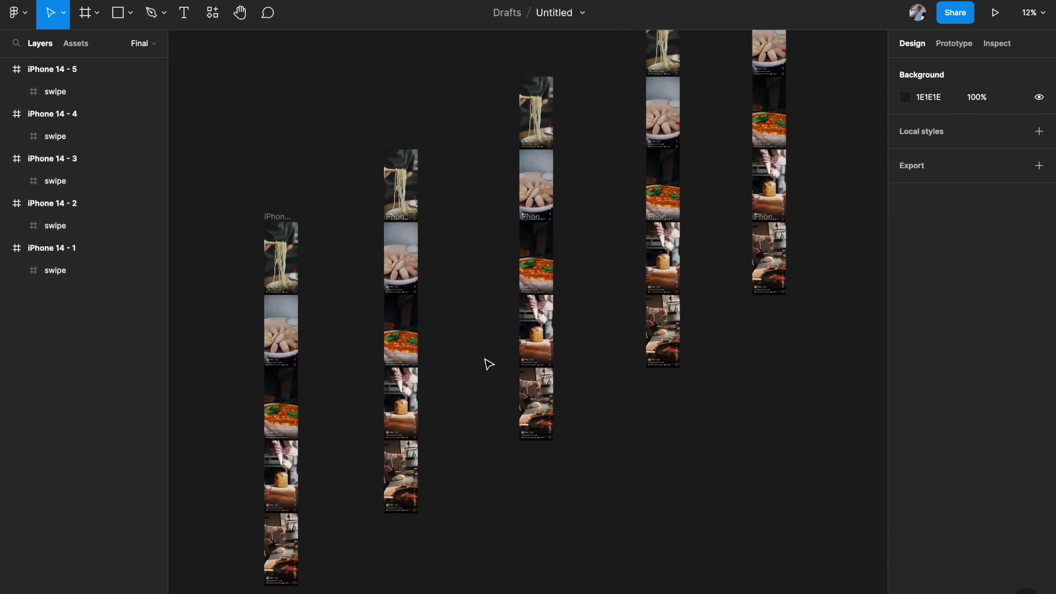
pyautogui.scroll(1, 489, 365)
pyautogui.scroll(3, 489, 364)
pyautogui.hscroll(2, 473, 275)
pyautogui.click(468, 249)
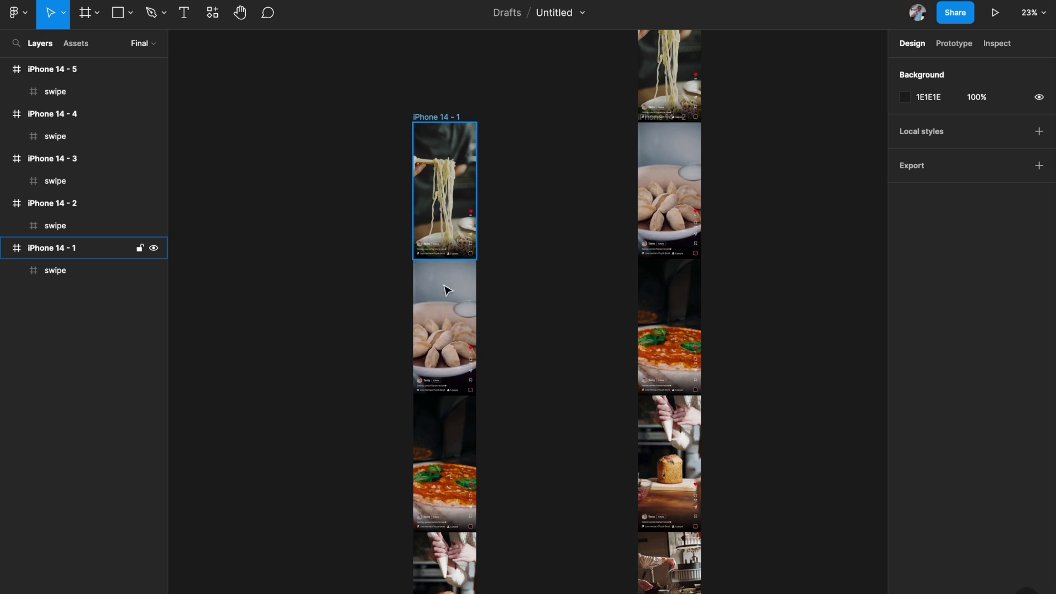
pyautogui.scroll(-3, 450, 157)
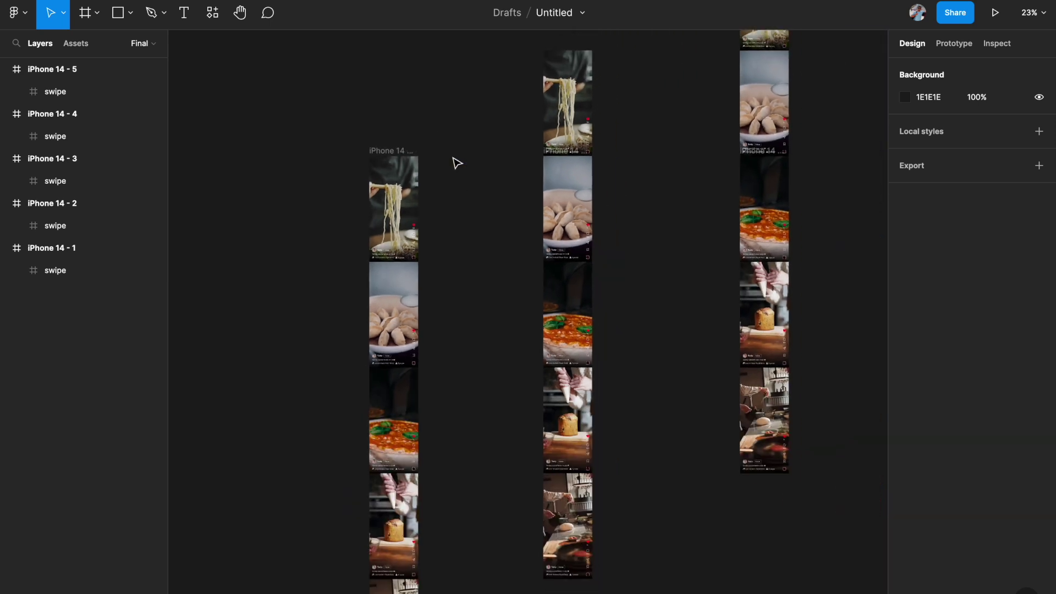
pyautogui.scroll(2, 455, 163)
pyautogui.hscroll(2, 455, 163)
pyautogui.hscroll(2, 330, 262)
pyautogui.click(421, 264)
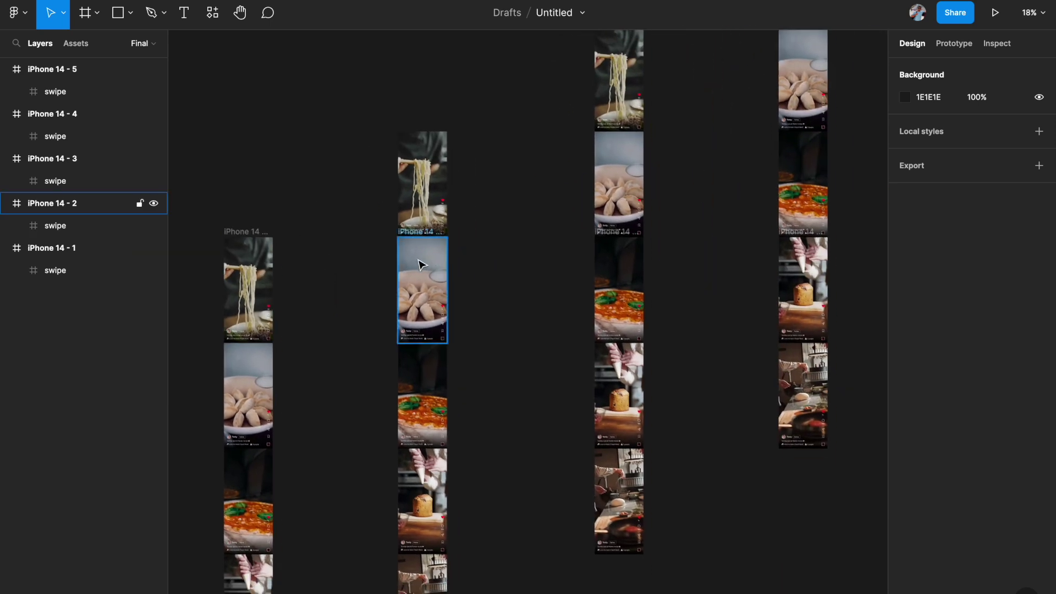
pyautogui.hscroll(3, 421, 278)
pyautogui.scroll(-1, 465, 267)
pyautogui.click(509, 256)
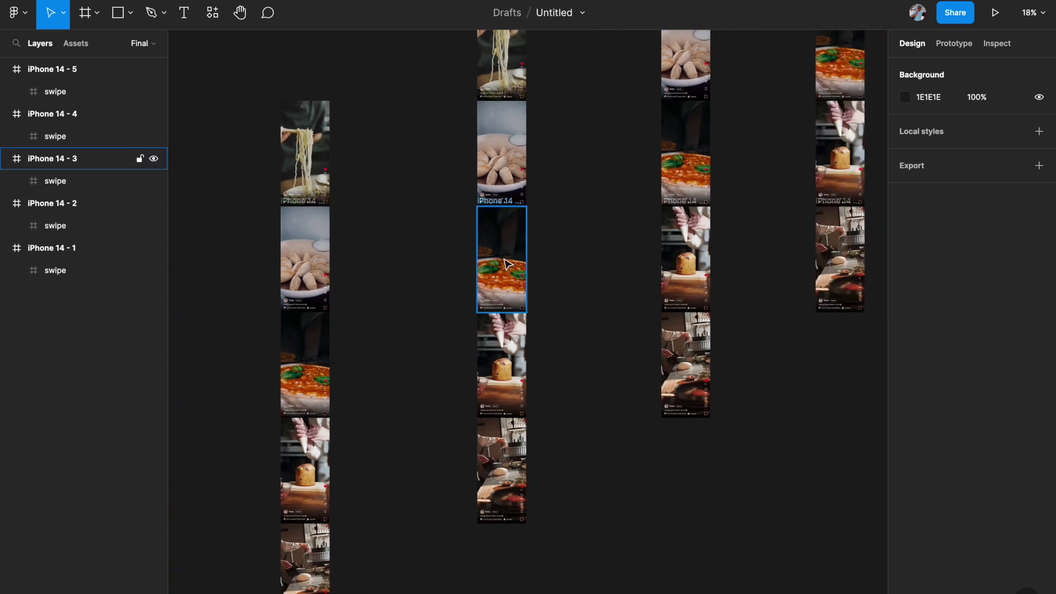
pyautogui.hscroll(2, 507, 264)
pyautogui.scroll(-3, 507, 264)
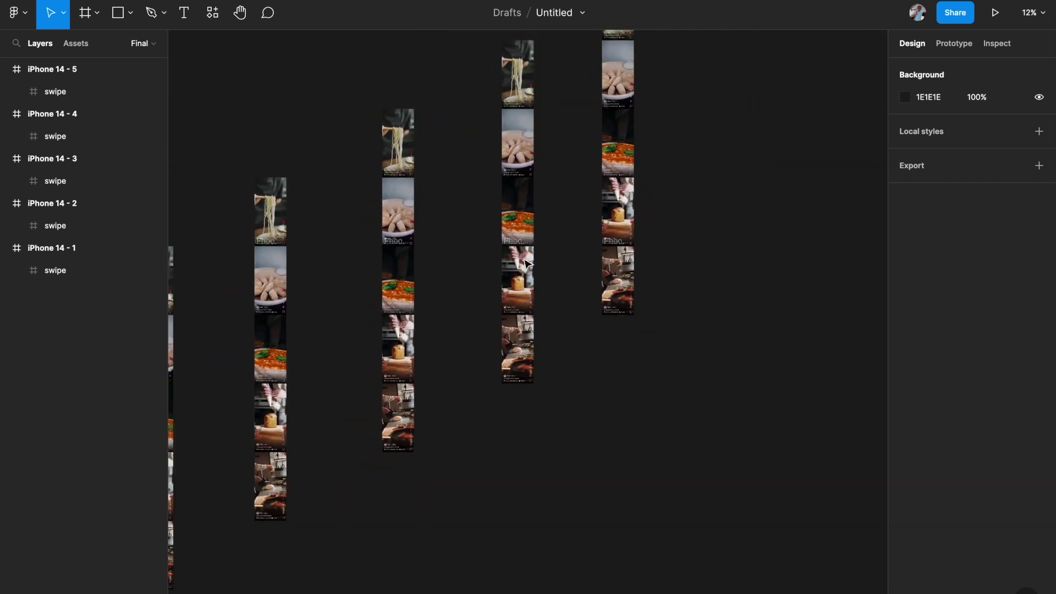
pyautogui.scroll(-3, 526, 262)
pyautogui.hscroll(-2, 495, 324)
pyautogui.scroll(-1, 495, 325)
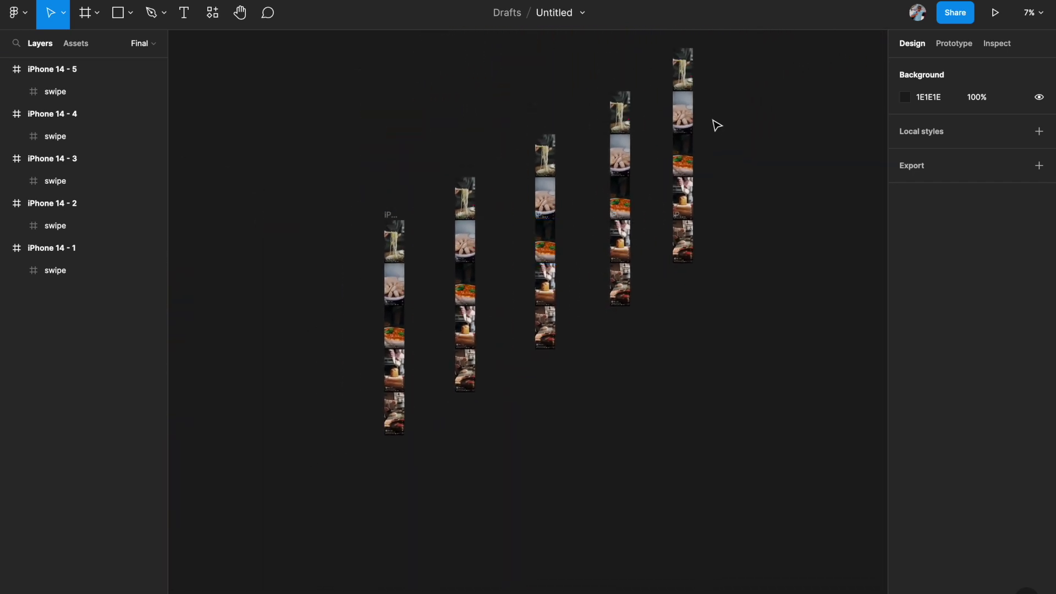
pyautogui.scroll(3, 380, 323)
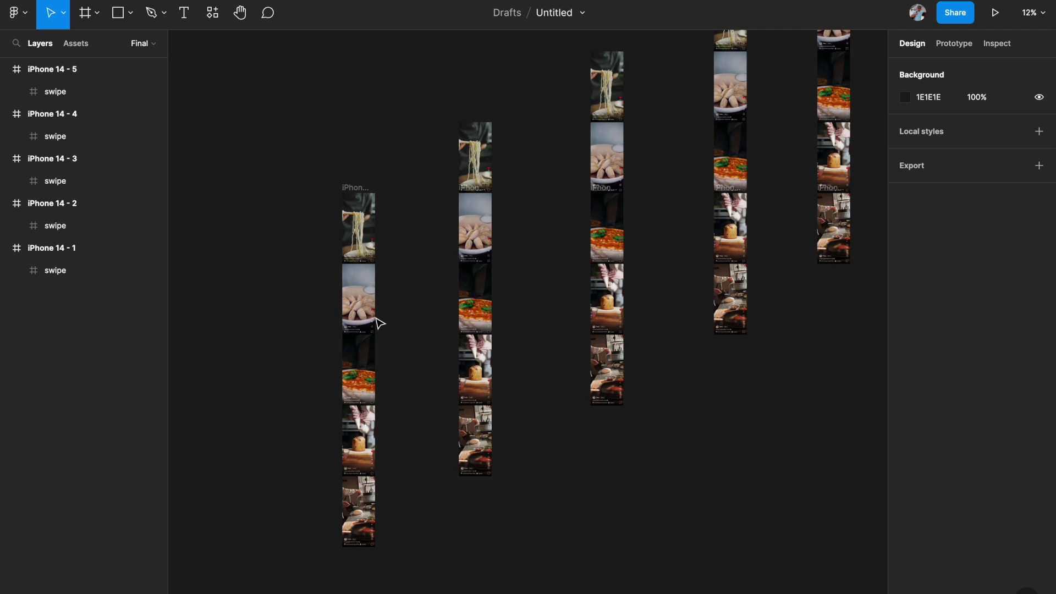
pyautogui.scroll(1, 379, 323)
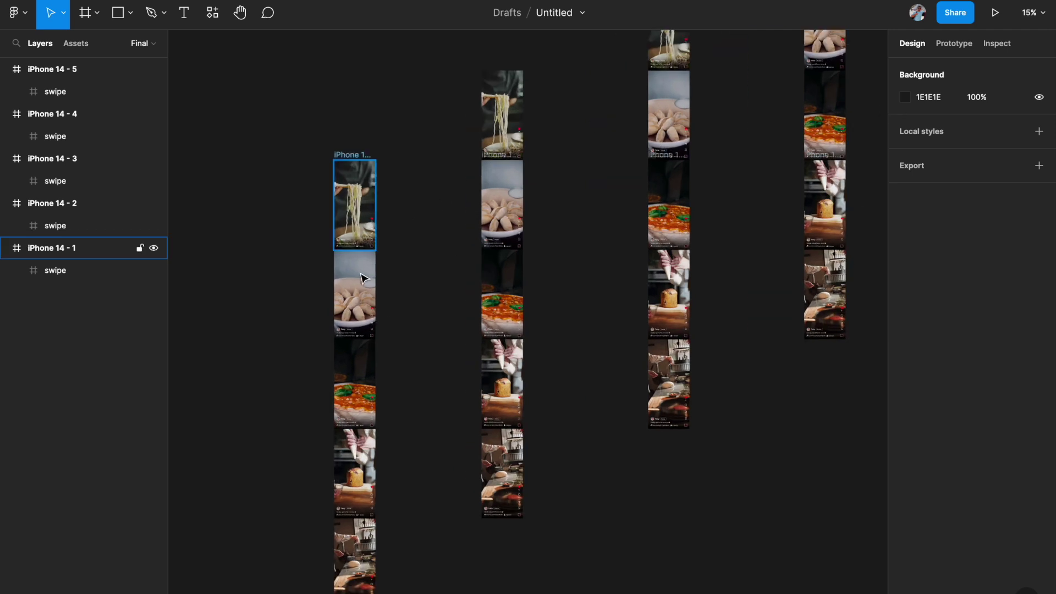
# Clip the content of all five iPhone 14 frames together so each shows only its own food screen
pyautogui.click(369, 155)
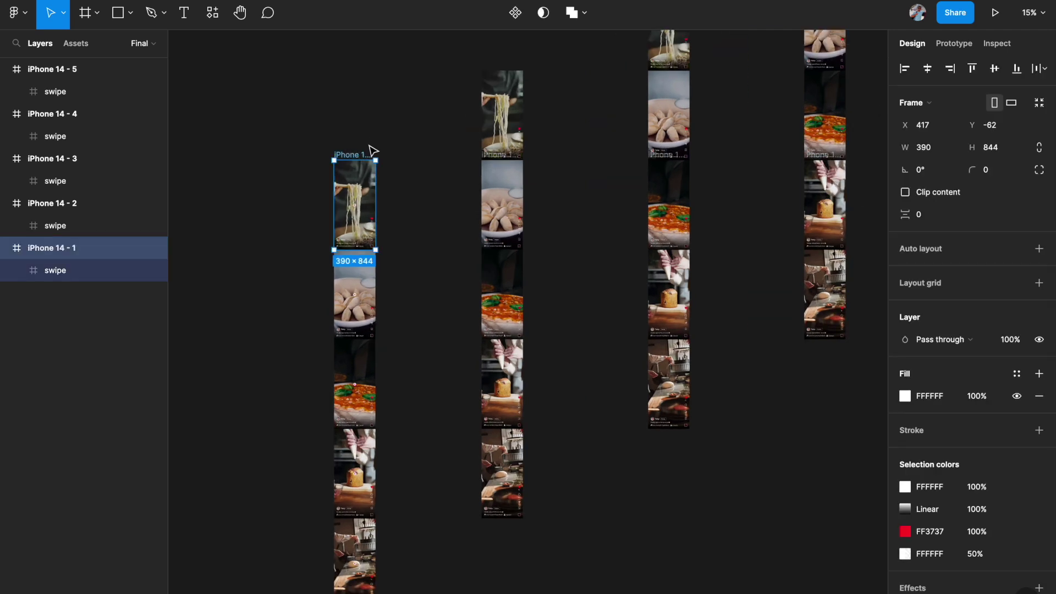
pyautogui.scroll(-1, 439, 187)
pyautogui.keyDown('shift'); pyautogui.click(485, 165); pyautogui.keyUp('shift')
pyautogui.keyDown('shift'); pyautogui.click(616, 160); pyautogui.keyUp('shift')
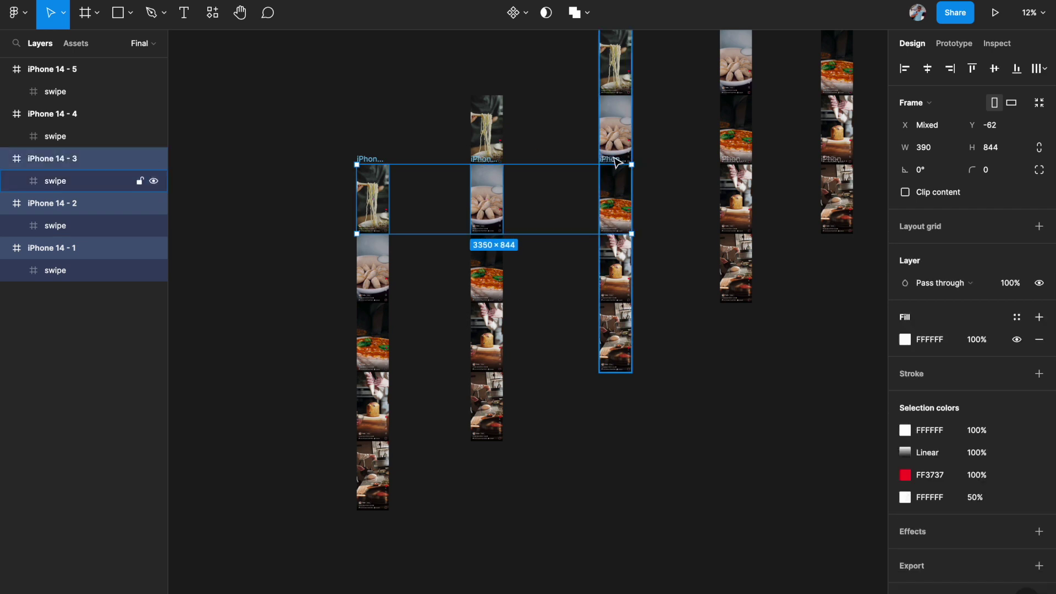
pyautogui.keyDown('shift'); pyautogui.click(729, 161); pyautogui.keyUp('shift')
pyautogui.keyDown('shift'); pyautogui.click(836, 161); pyautogui.keyUp('shift')
pyautogui.hscroll(3, 766, 177)
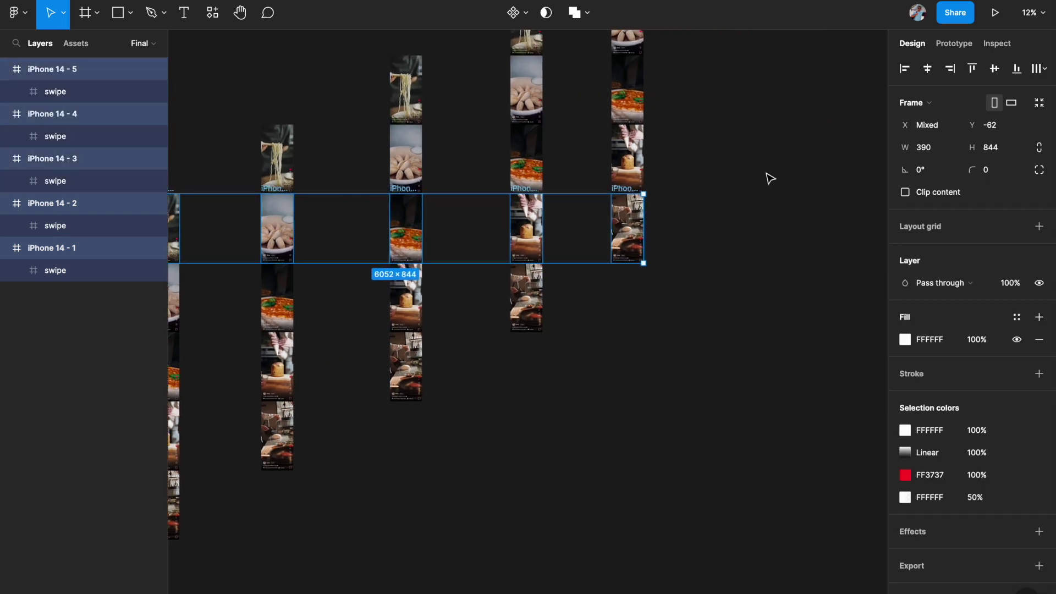
pyautogui.click(907, 193)
pyautogui.hscroll(-2, 618, 289)
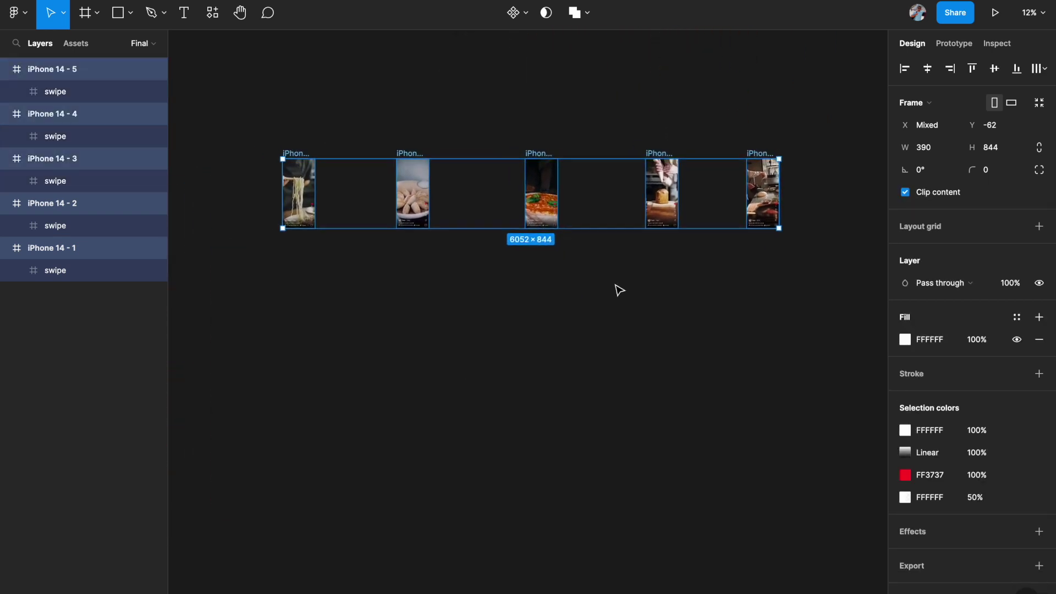
pyautogui.click(619, 290)
pyautogui.hscroll(-2, 619, 290)
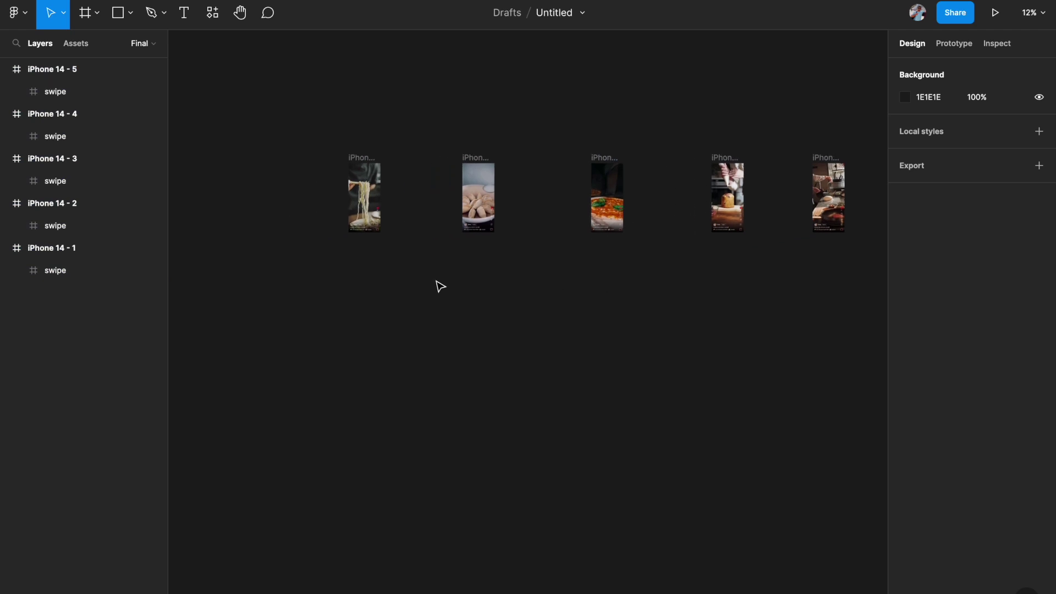
# Connect the swipe frame inside iPhone 14 - 1 to the iPhone 14 - 2 frame with a prototype interaction
pyautogui.scroll(3, 387, 269)
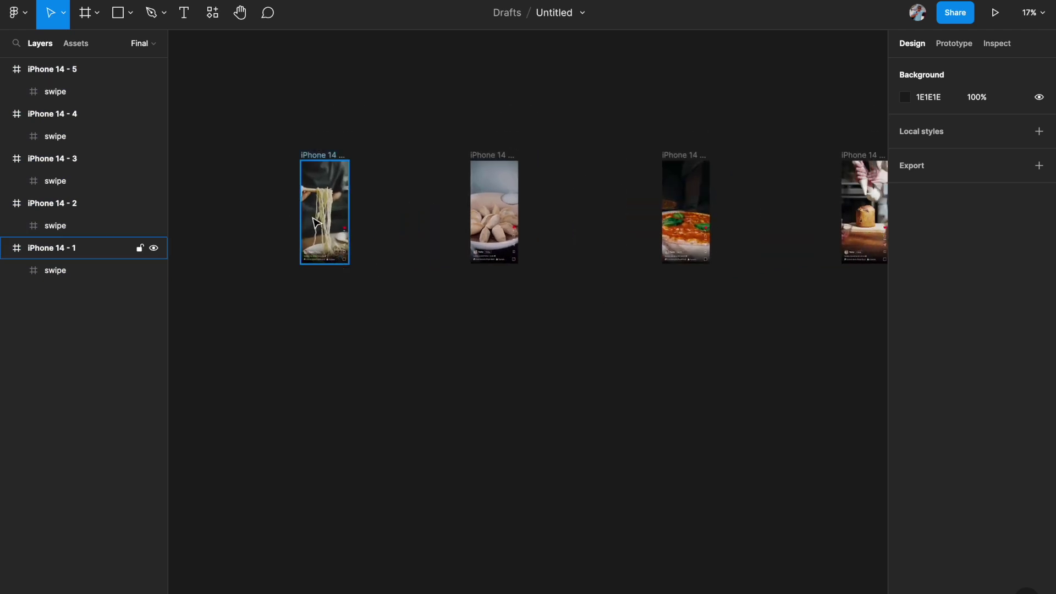
pyautogui.click(324, 214)
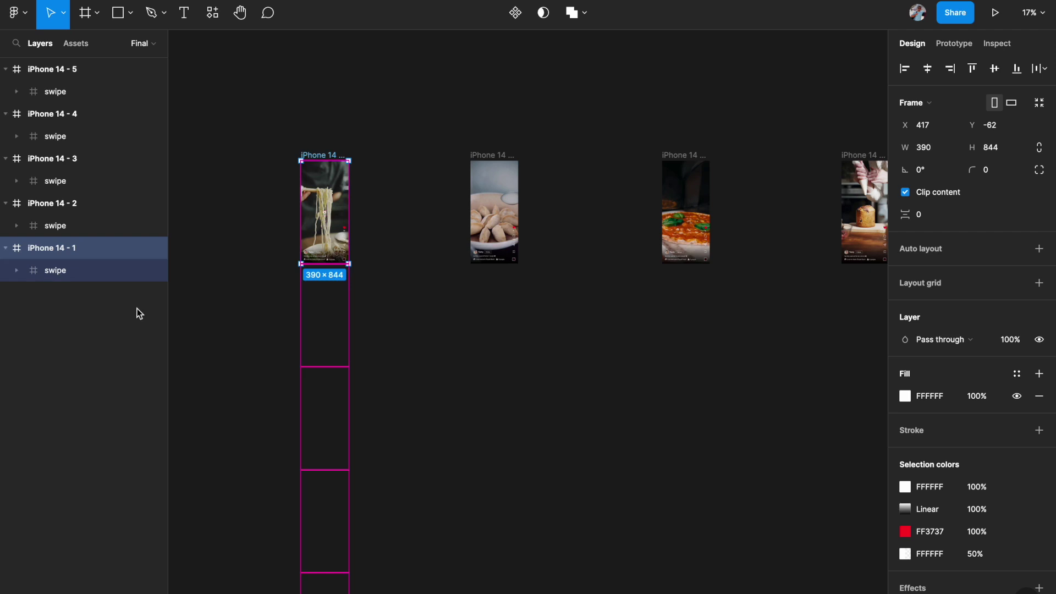
pyautogui.click(92, 281)
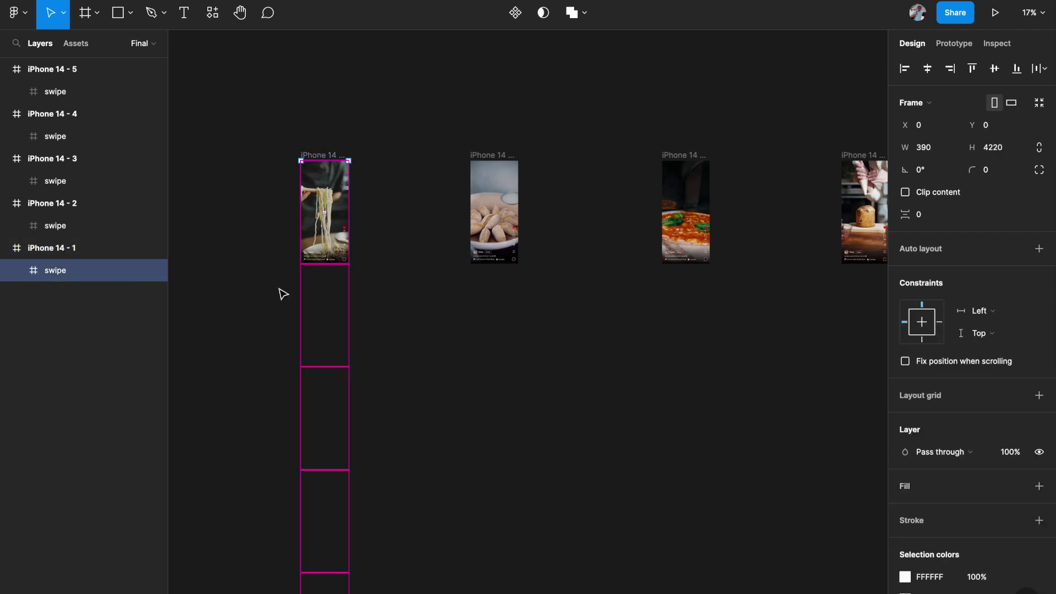
pyautogui.hscroll(-1, 328, 287)
pyautogui.scroll(1, 328, 286)
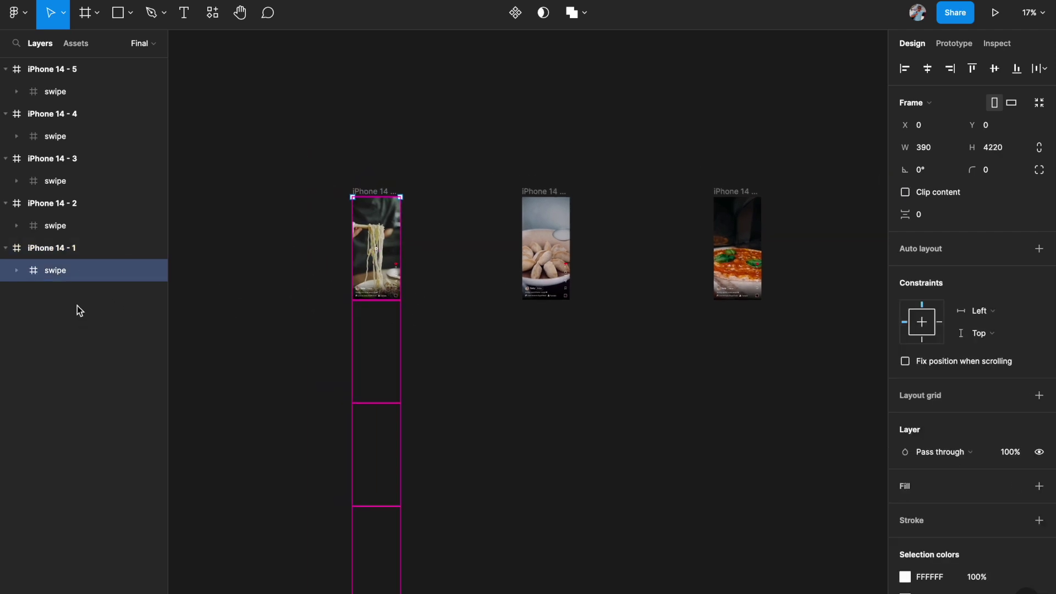
pyautogui.scroll(-2, 391, 328)
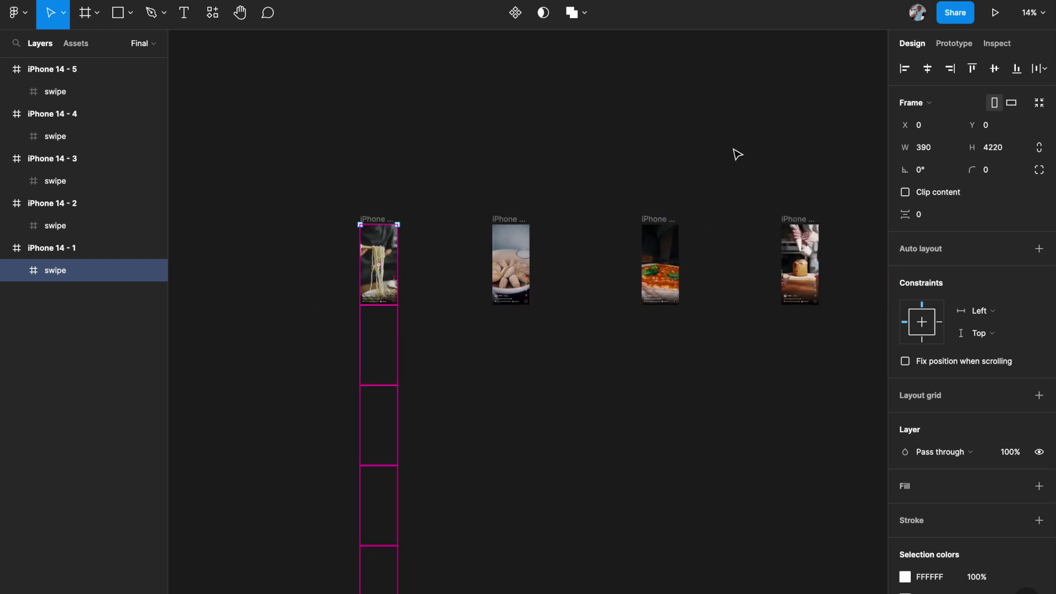
pyautogui.click(964, 45)
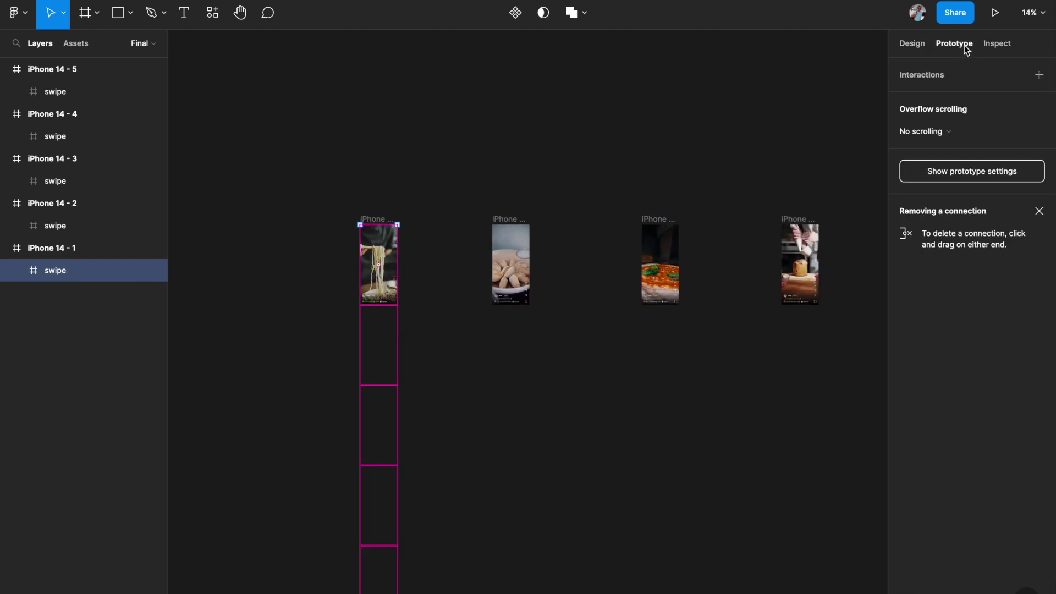
pyautogui.scroll(3, 441, 325)
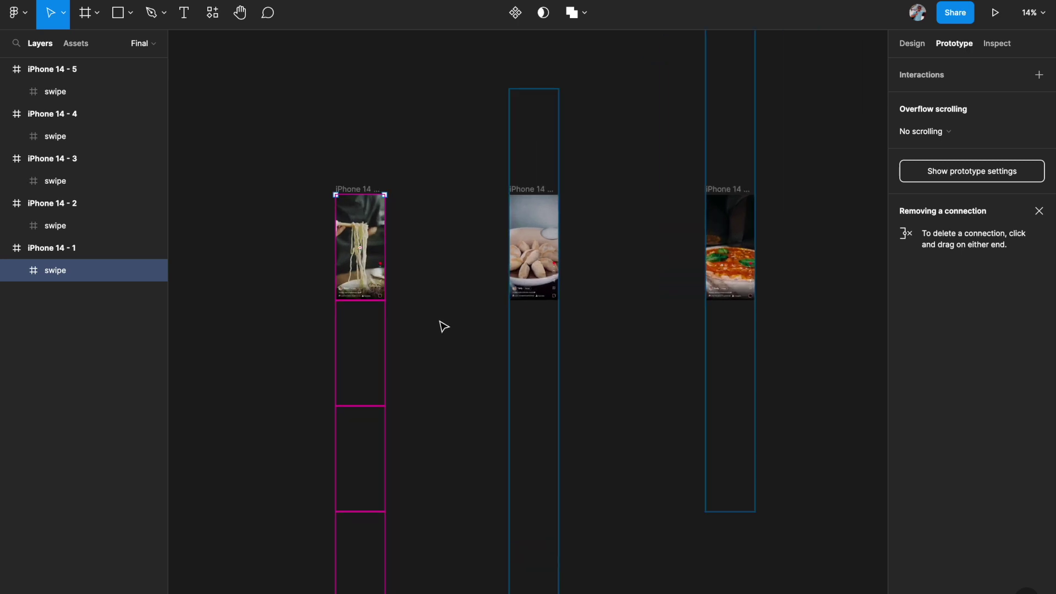
pyautogui.scroll(-2, 441, 325)
pyautogui.hscroll(-1, 441, 325)
pyautogui.moveTo(423, 420)
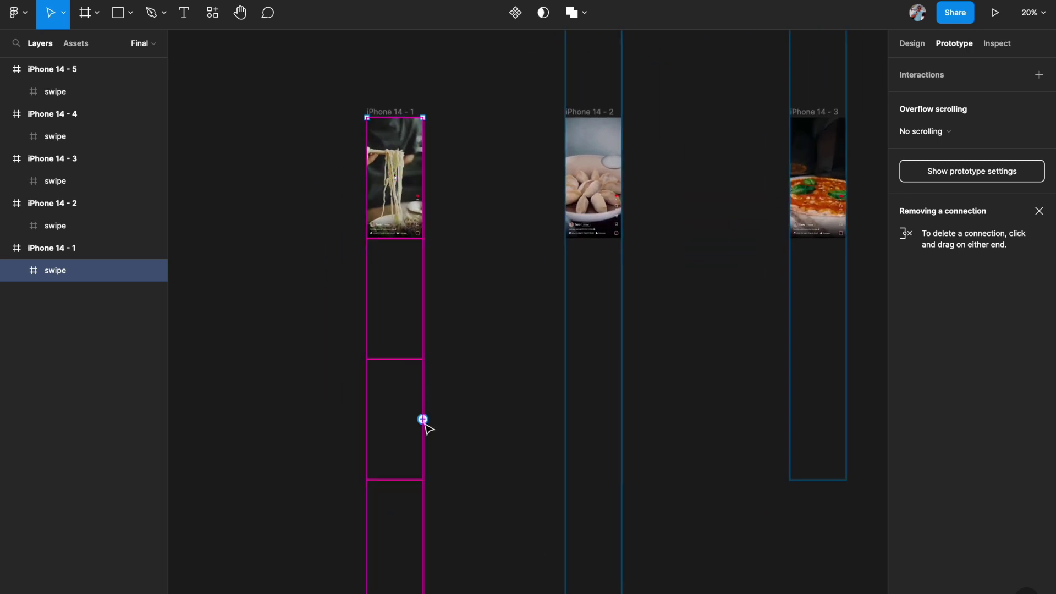
pyautogui.moveTo(422, 420); pyautogui.dragTo(589, 229)
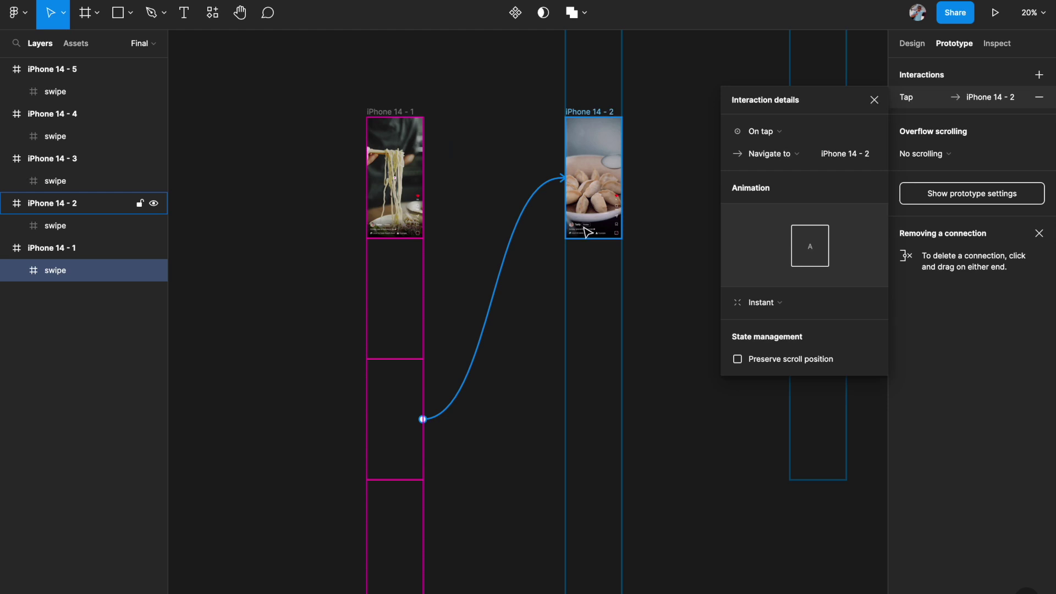
# Set the interaction from iPhone 14 - 1 to iPhone 14 - 2 to On drag with Smart animate and Gentle easing
pyautogui.click(770, 130)
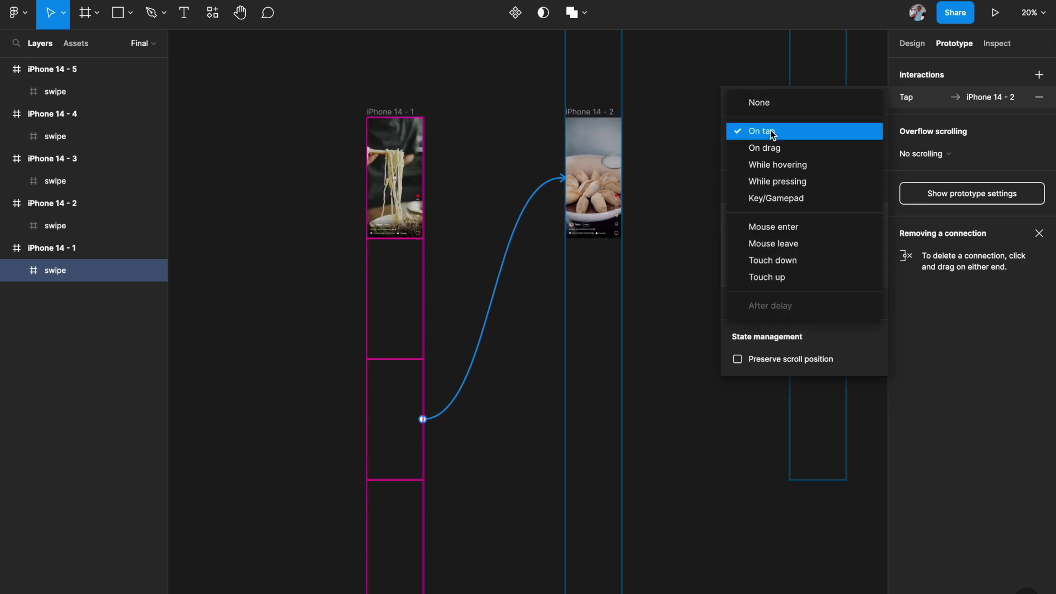
pyautogui.click(768, 146)
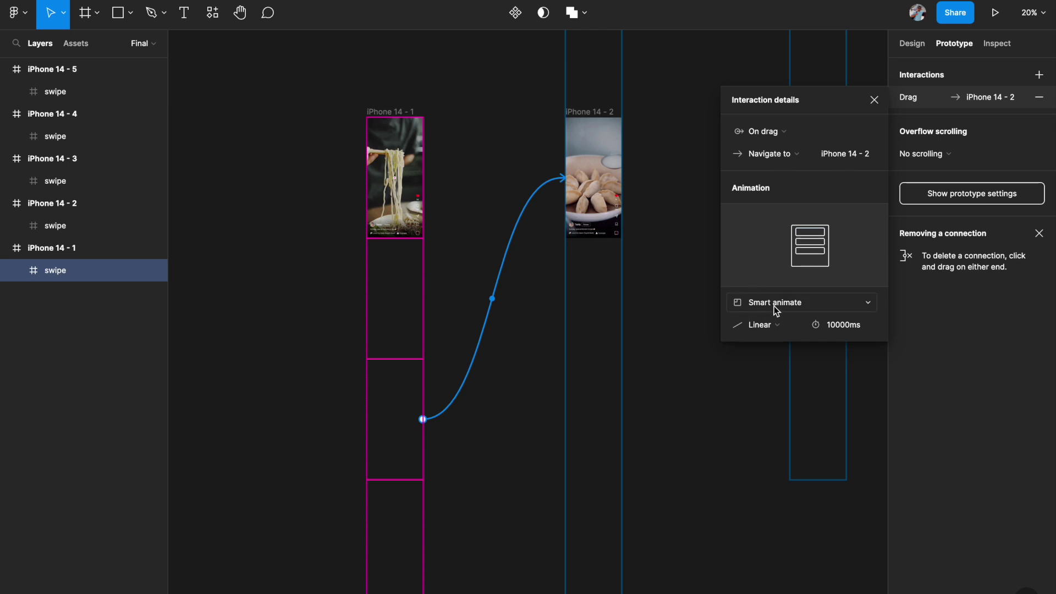
pyautogui.click(769, 325)
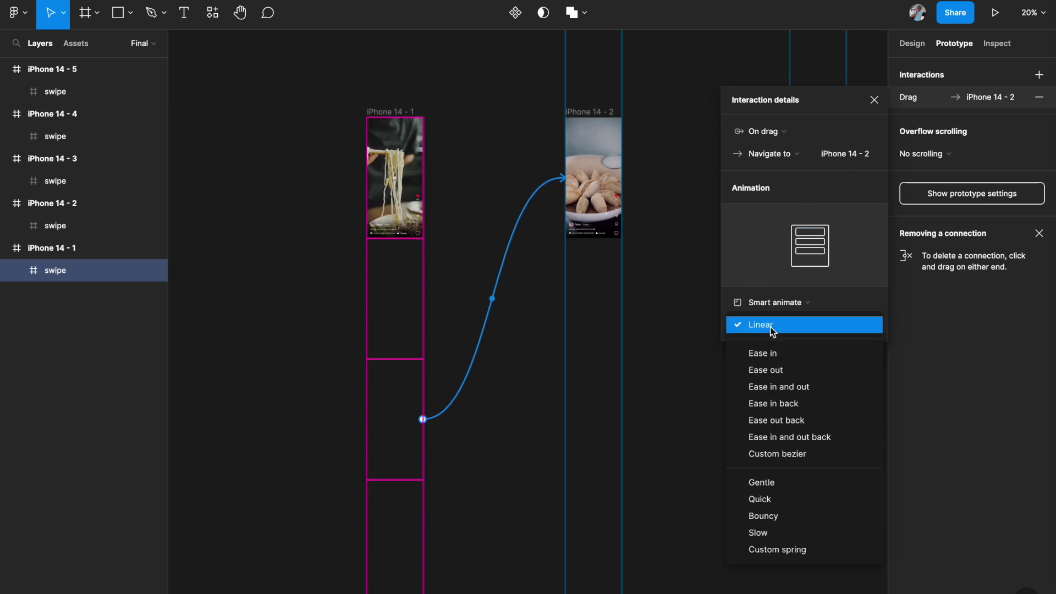
pyautogui.click(772, 491)
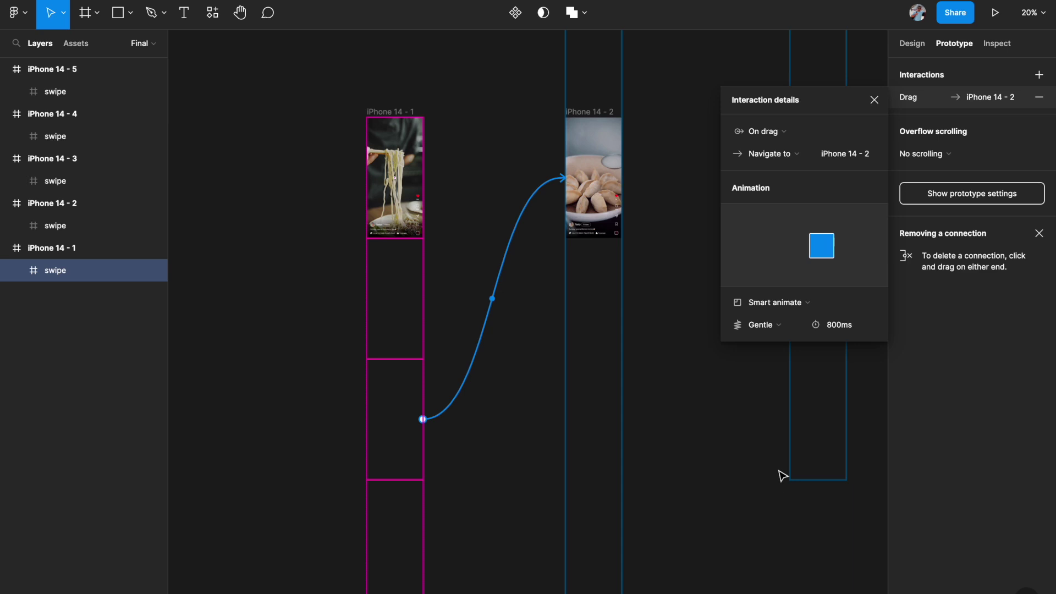
pyautogui.click(845, 325)
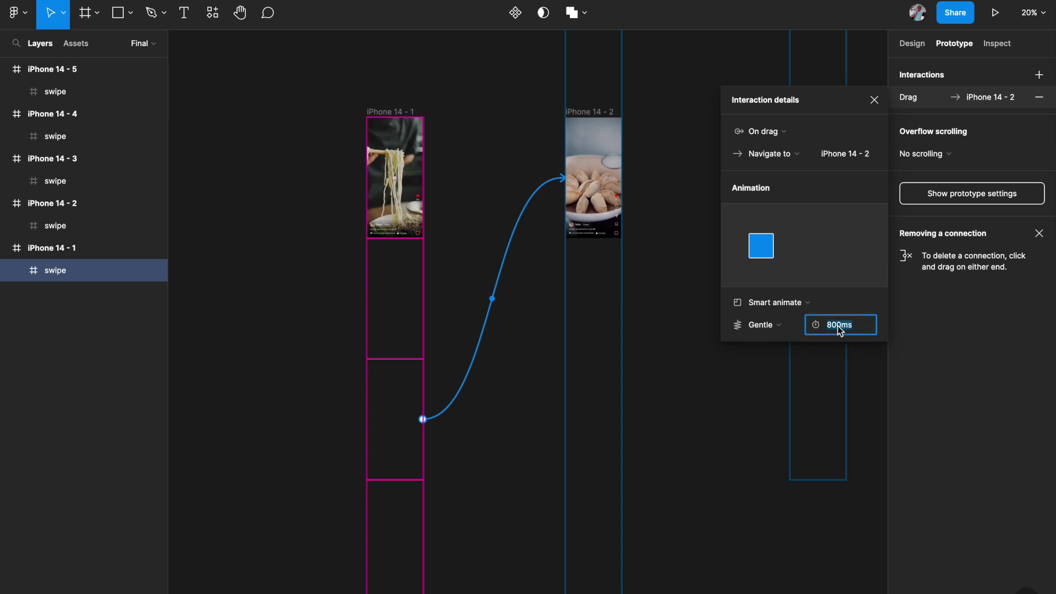
pyautogui.click(698, 373)
# Connect the swipe frame inside iPhone 14 - 2 to iPhone 14 - 3 with an On drag interaction
pyautogui.scroll(-2, 693, 373)
pyautogui.click(434, 146)
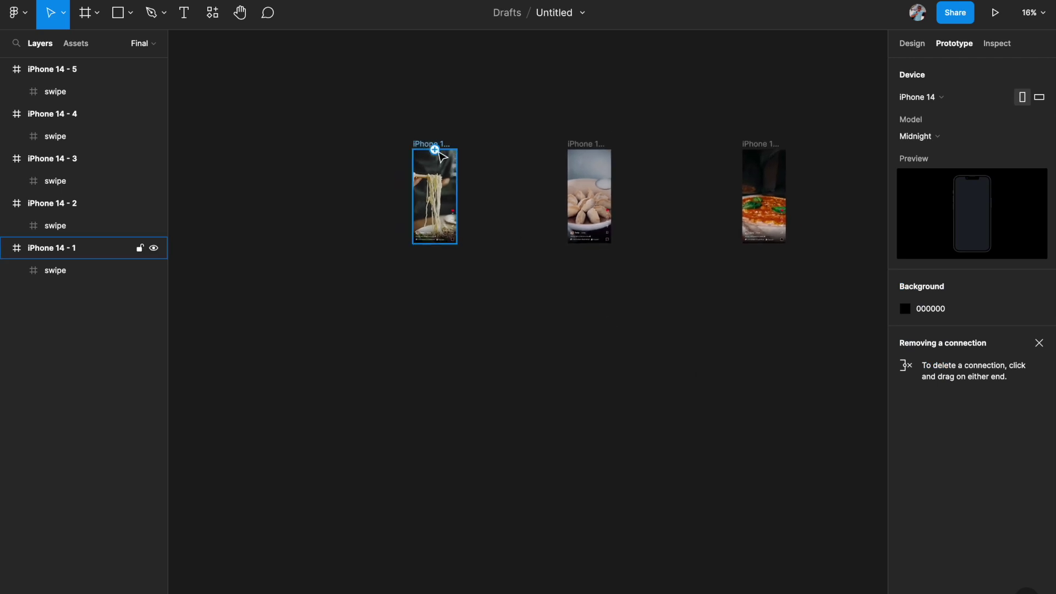
pyautogui.click(588, 181)
pyautogui.click(590, 184)
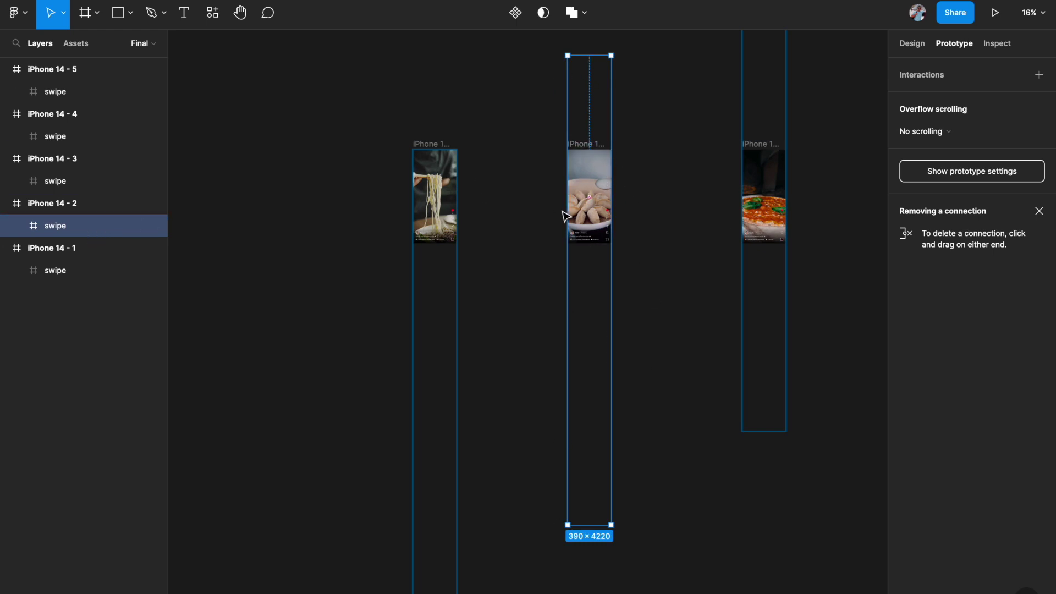
pyautogui.moveTo(612, 295)
pyautogui.moveTo(611, 290); pyautogui.dragTo(753, 205)
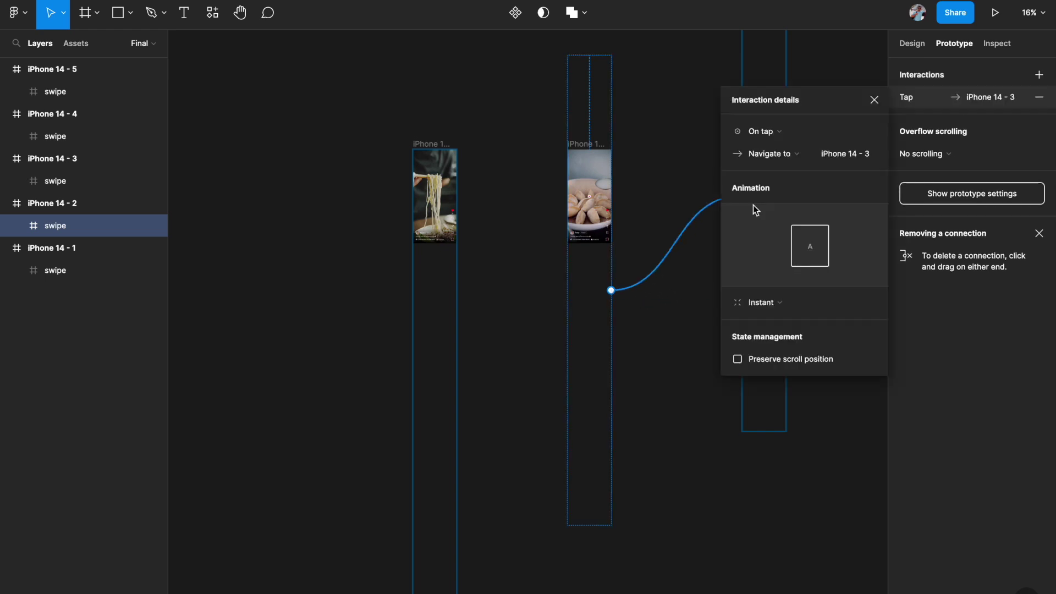
pyautogui.click(769, 139)
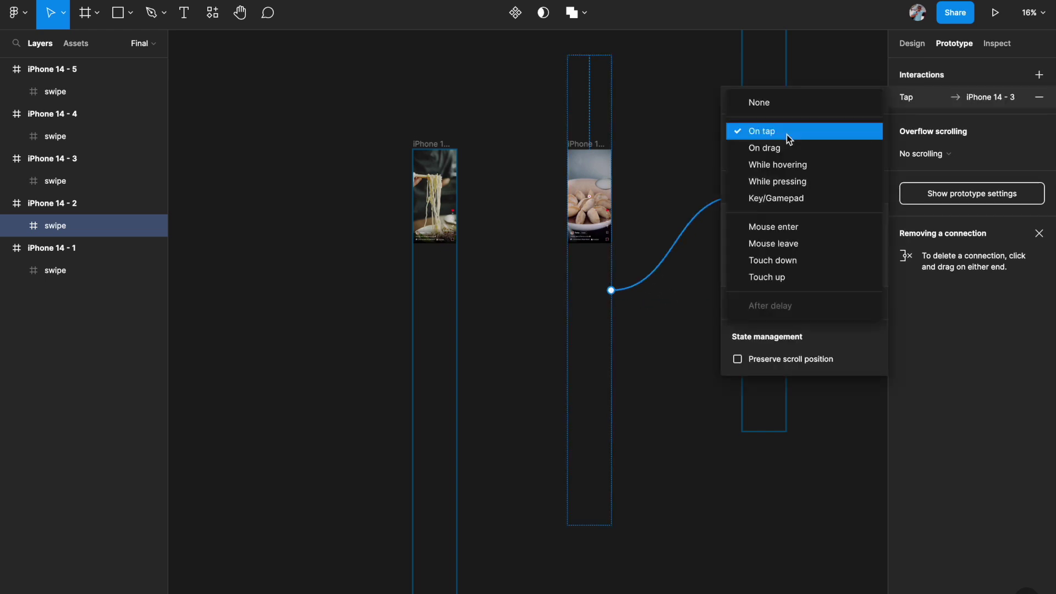
pyautogui.click(776, 146)
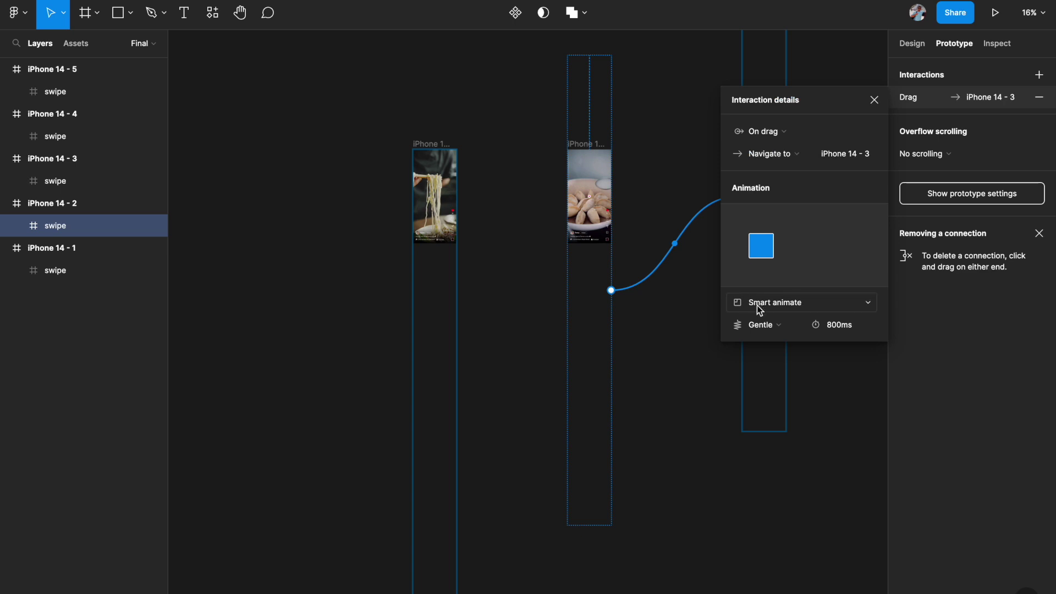
# Connect the iPhone 14 - 2 swipe frame back to iPhone 14 - 1 with an On drag interaction
pyautogui.moveTo(573, 280)
pyautogui.moveTo(568, 290); pyautogui.dragTo(455, 232)
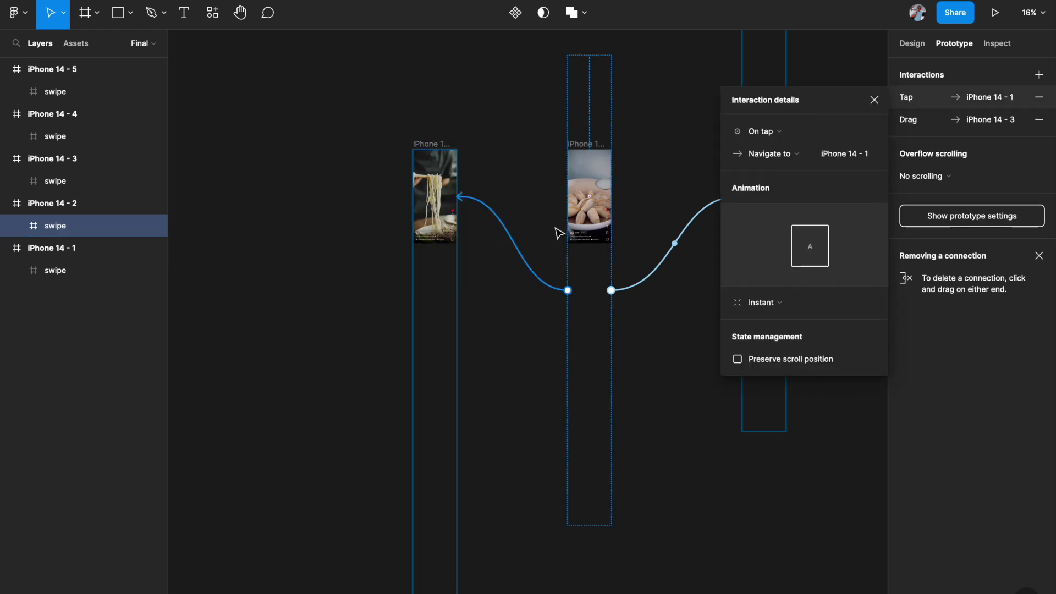
pyautogui.click(765, 133)
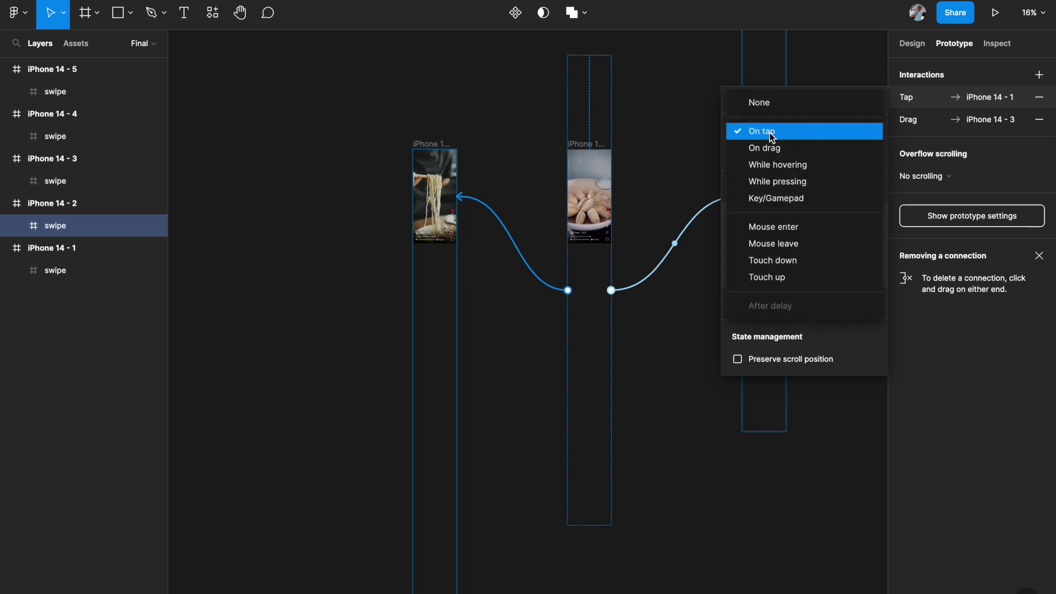
pyautogui.click(765, 148)
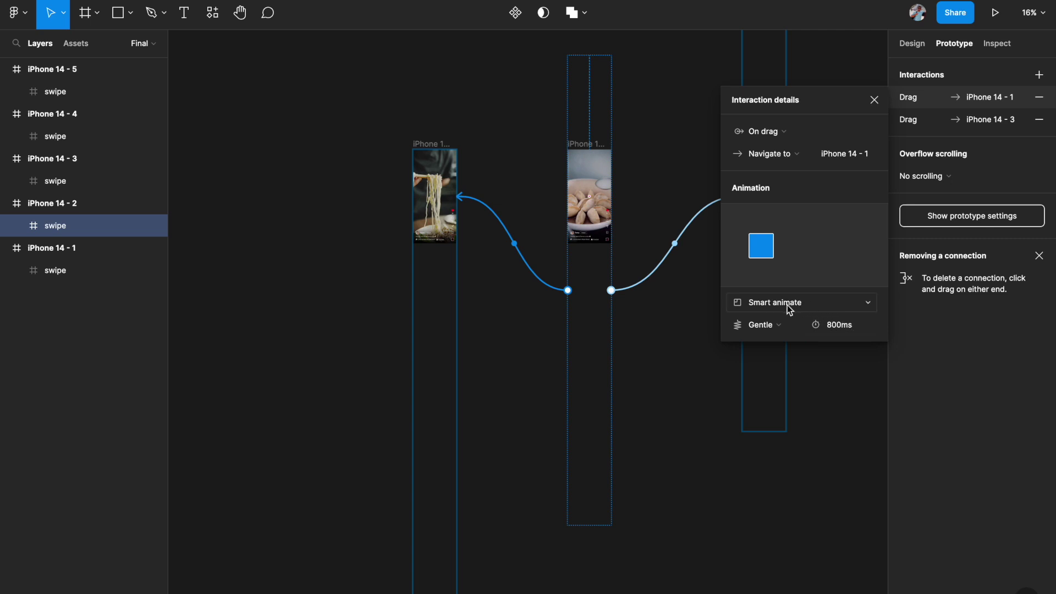
# Connect the swipe frame inside iPhone 14 - 3 to iPhone 14 - 4 and iPhone 14 - 2 with On drag interactions
pyautogui.scroll(-2, 624, 350)
pyautogui.hscroll(2, 624, 349)
pyautogui.click(587, 359)
pyautogui.hscroll(1, 585, 358)
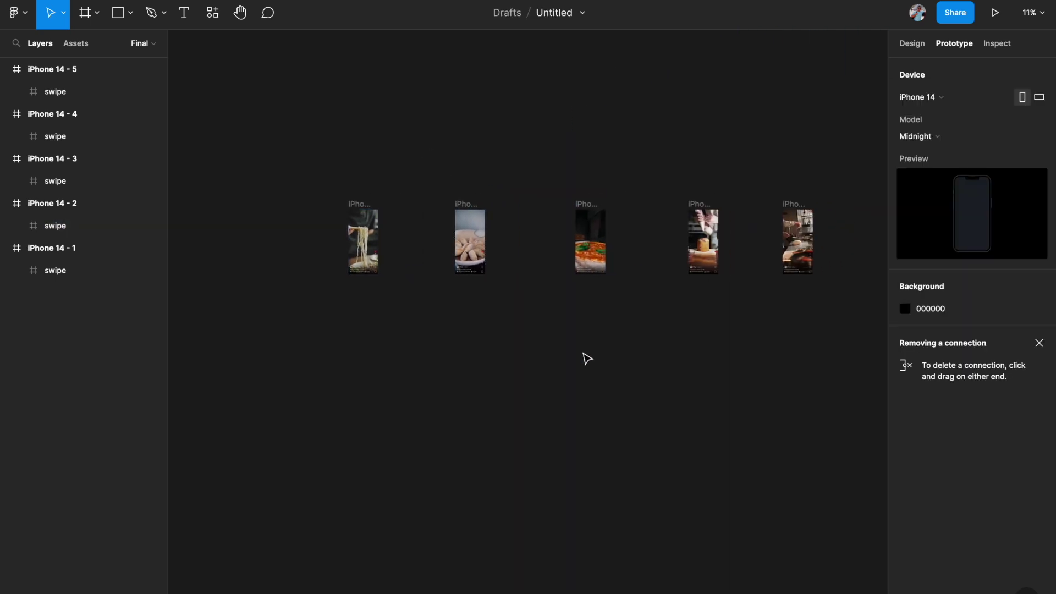
pyautogui.click(590, 248)
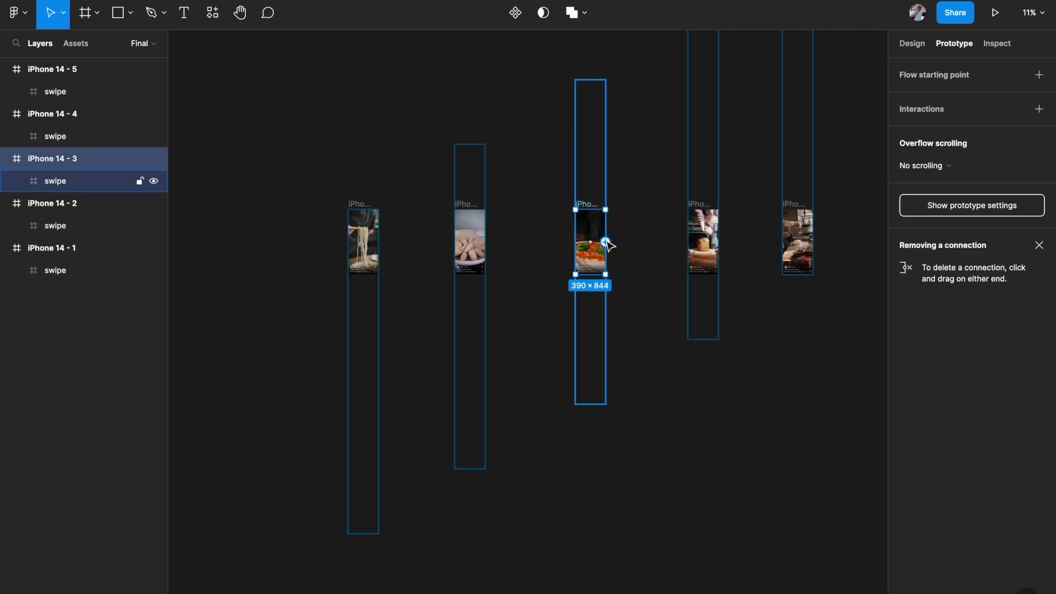
pyautogui.moveTo(608, 244); pyautogui.dragTo(703, 242)
pyautogui.moveTo(575, 242); pyautogui.dragTo(470, 242)
pyautogui.click(767, 131)
pyautogui.click(769, 148)
# Link the swipe frame inside iPhone 14 - 4 to its neighbouring phone frames, including iPhone 14 - 5, using On drag interactions
pyautogui.hscroll(2, 633, 308)
pyautogui.click(55, 136)
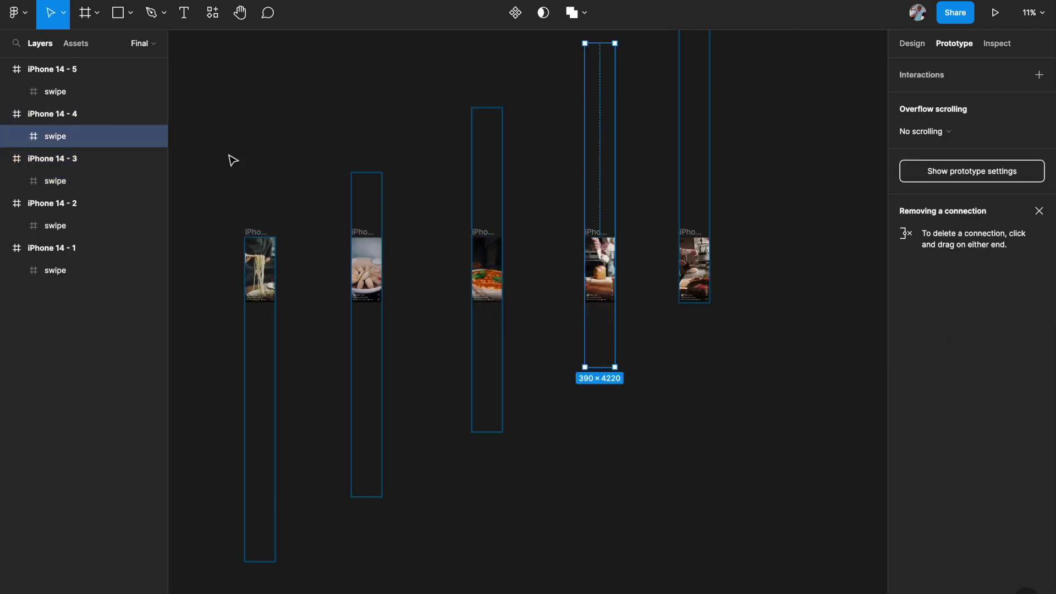
pyautogui.moveTo(615, 205); pyautogui.dragTo(694, 264)
pyautogui.click(770, 132)
pyautogui.click(785, 147)
# Connect the swipe frame inside iPhone 14 - 5 back to iPhone 14 - 4 with an On drag interaction
pyautogui.scroll(-3, 337, 340)
pyautogui.click(55, 92)
pyautogui.moveTo(580, 199); pyautogui.dragTo(524, 286)
pyautogui.click(768, 132)
pyautogui.click(779, 146)
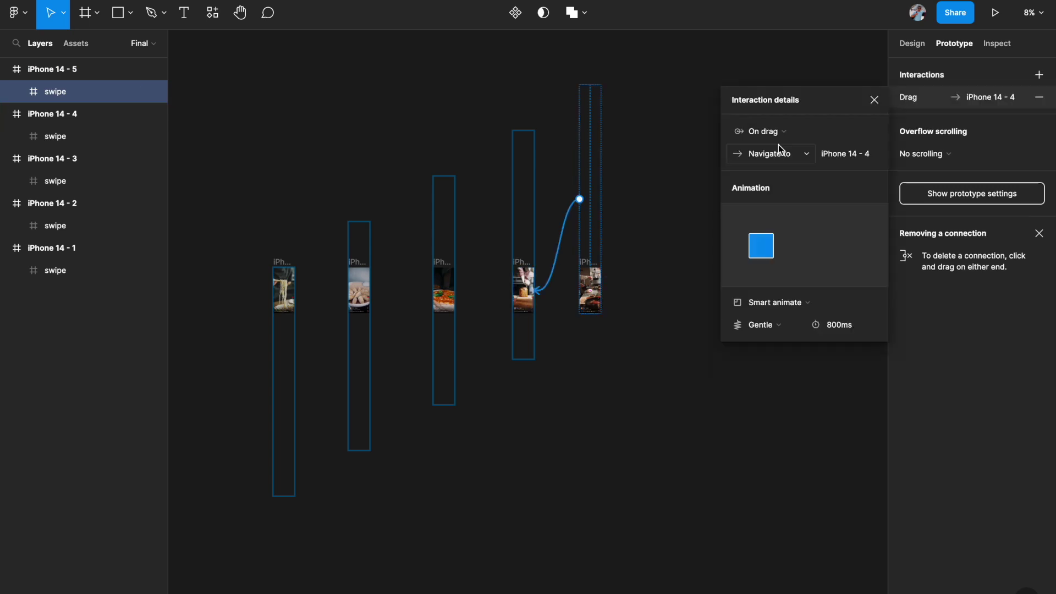
pyautogui.click(660, 352)
# Select all five phone frames together to check the prototype connections between them
pyautogui.scroll(2, 660, 352)
pyautogui.moveTo(325, 184); pyautogui.dragTo(767, 308)
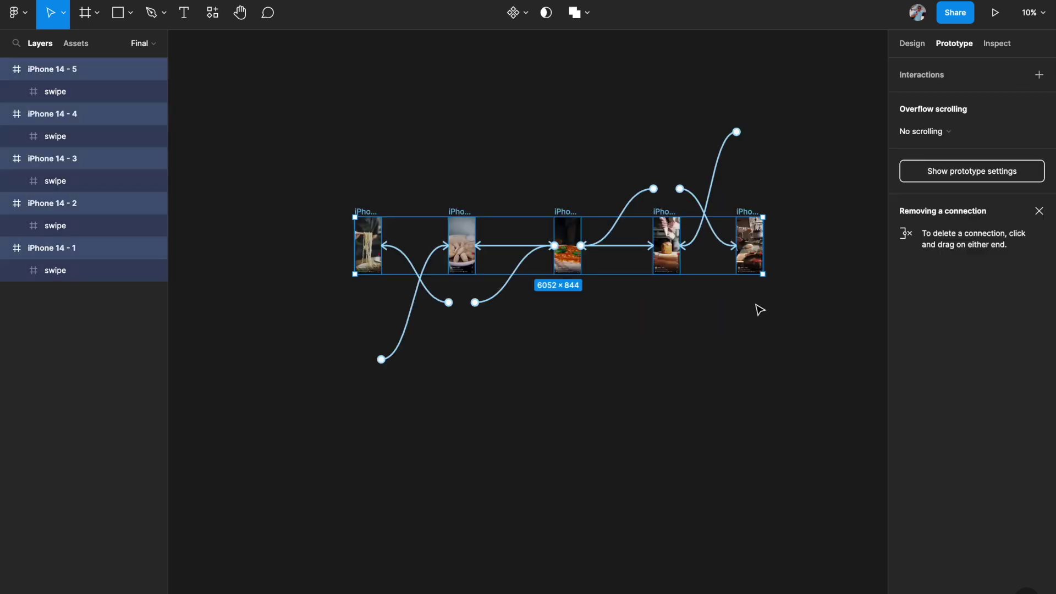
pyautogui.click(457, 179)
pyautogui.scroll(3, 396, 198)
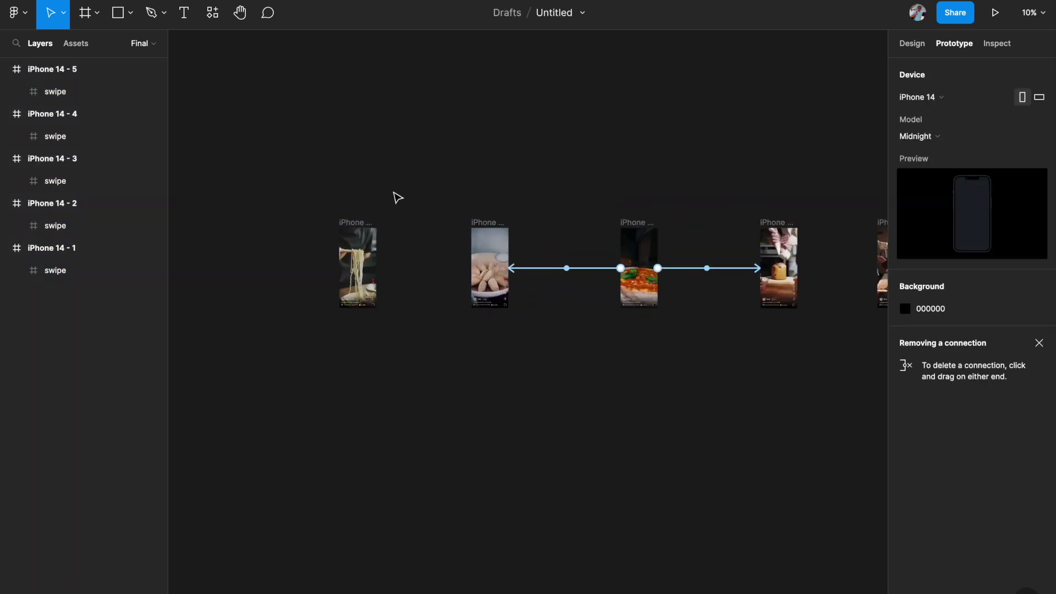
# Present the prototype starting from iPhone 14 - 1 and swipe up through the food videos
pyautogui.click(397, 197)
pyautogui.scroll(3, 371, 175)
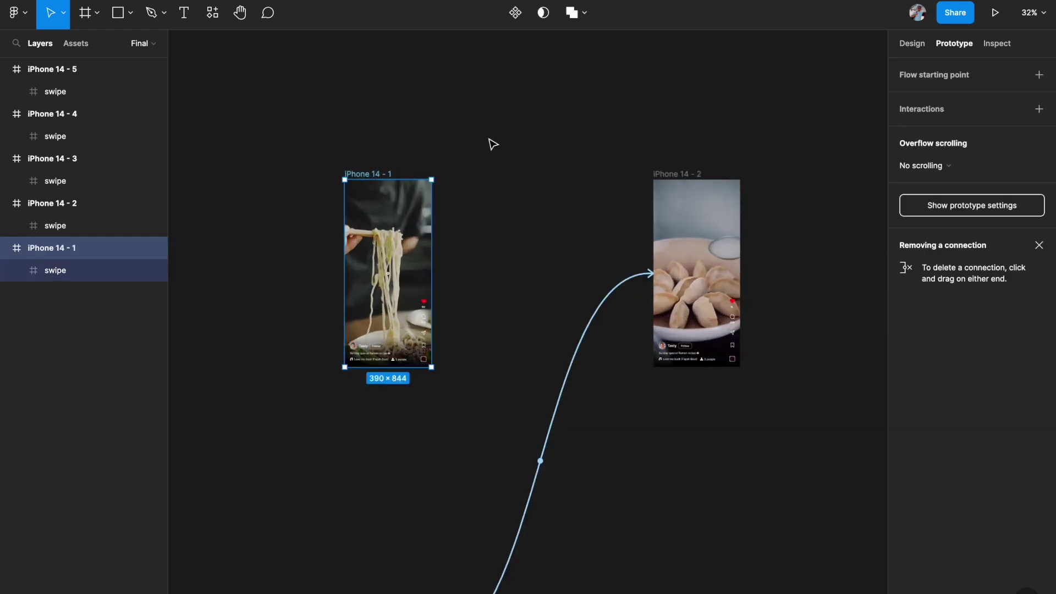
pyautogui.click(995, 12)
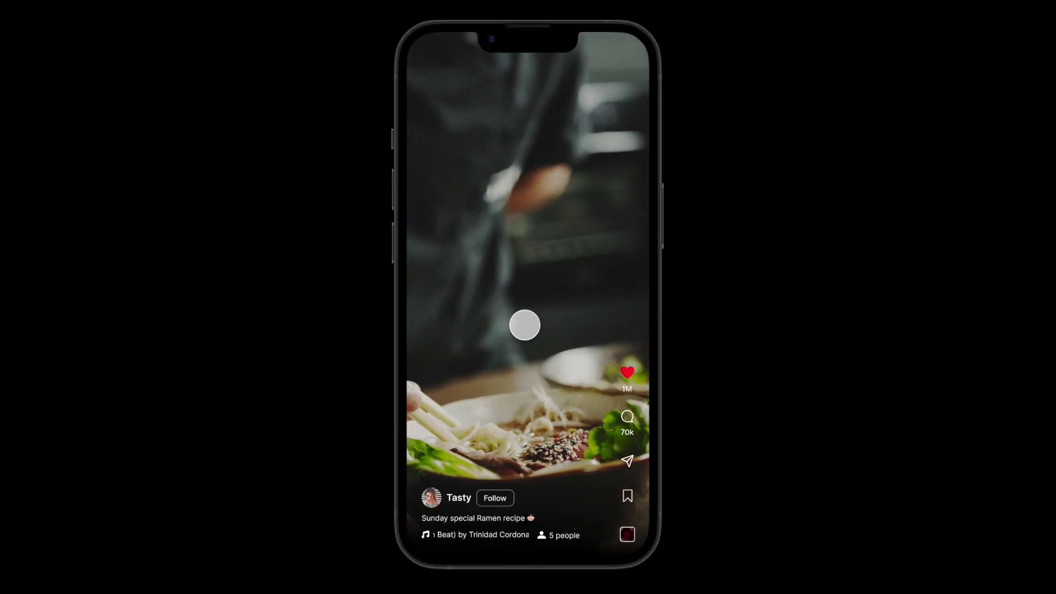
pyautogui.moveTo(528, 323); pyautogui.dragTo(524, 223)
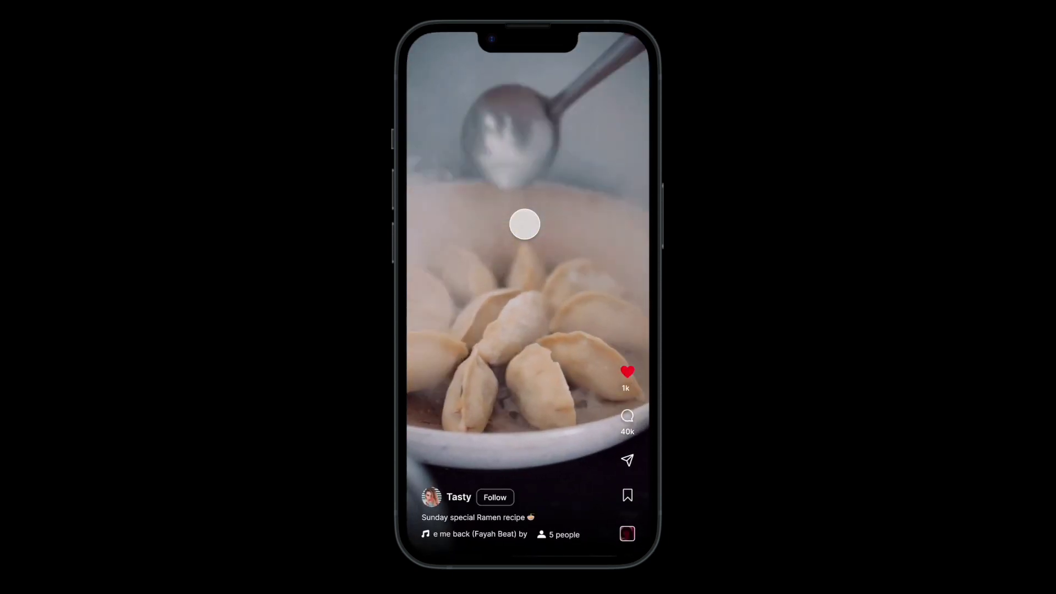
pyautogui.moveTo(523, 248); pyautogui.dragTo(523, 113)
pyautogui.moveTo(514, 281); pyautogui.dragTo(515, 104)
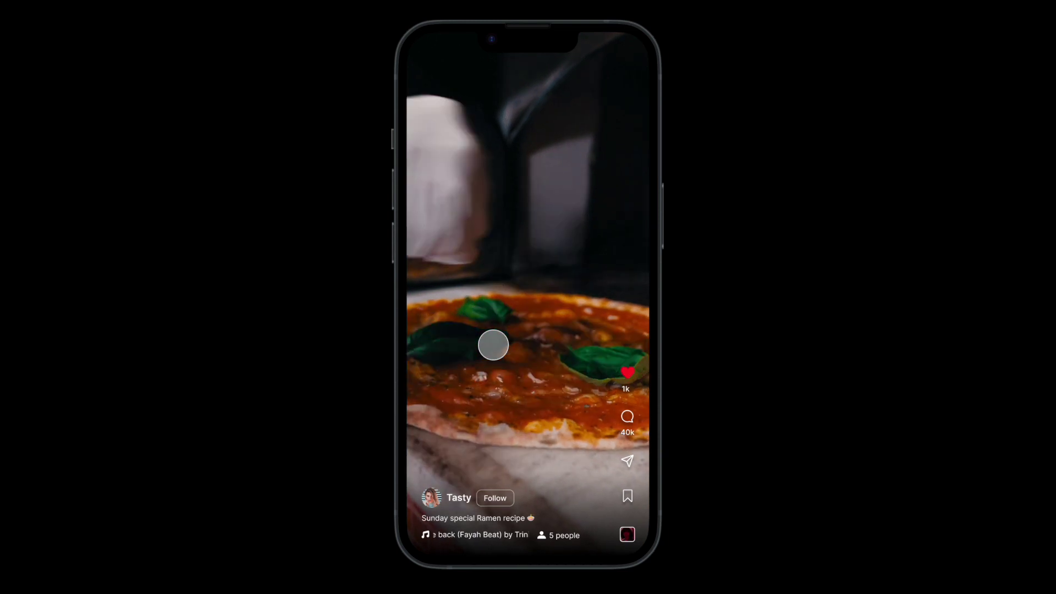
# Swipe down in the prototype preview to test returning from the bread dough video to the earlier ones
pyautogui.moveTo(501, 340); pyautogui.dragTo(503, 373)
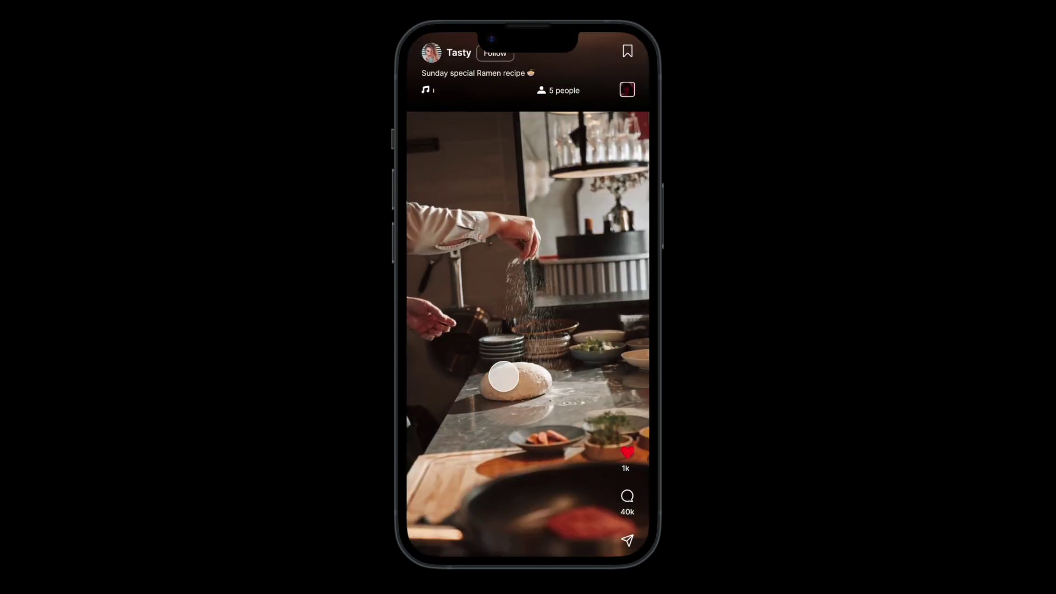
pyautogui.moveTo(523, 205); pyautogui.dragTo(523, 522)
pyautogui.moveTo(535, 237); pyautogui.dragTo(535, 524)
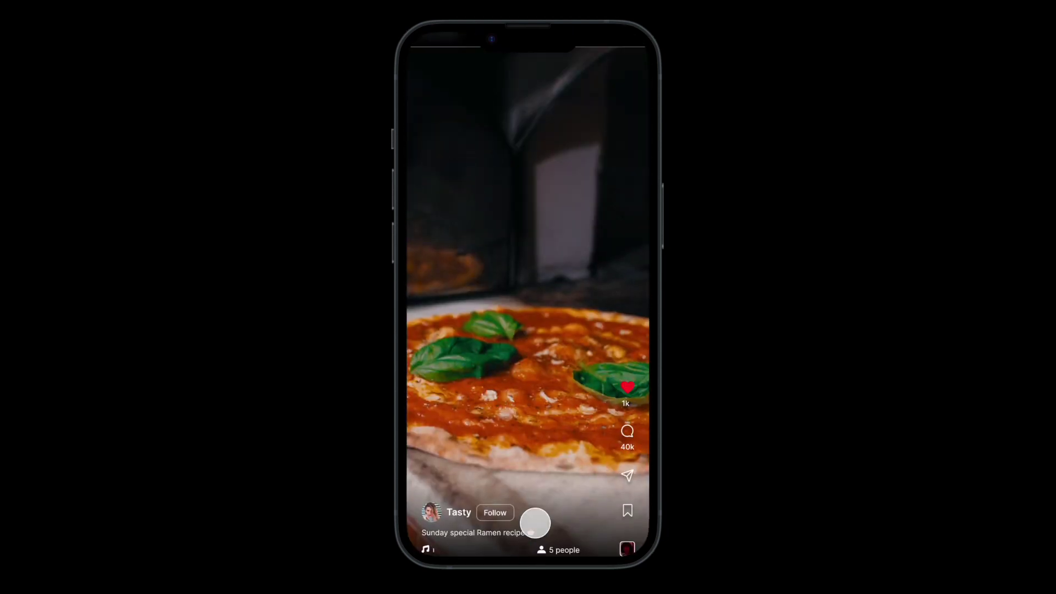
pyautogui.moveTo(527, 307); pyautogui.dragTo(526, 448)
pyautogui.moveTo(528, 215)
pyautogui.mouseDown()
pyautogui.moveTo(532, 442)
pyautogui.moveTo(532, 231)
pyautogui.mouseUp()
pyautogui.moveTo(530, 120); pyautogui.dragTo(533, 292)
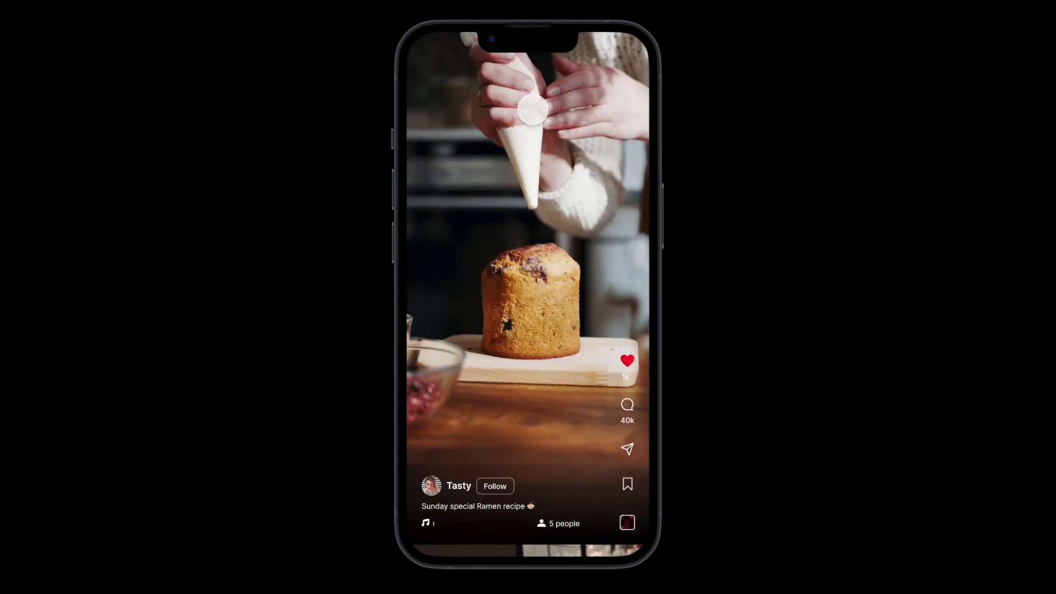
pyautogui.moveTo(533, 110); pyautogui.dragTo(544, 246)
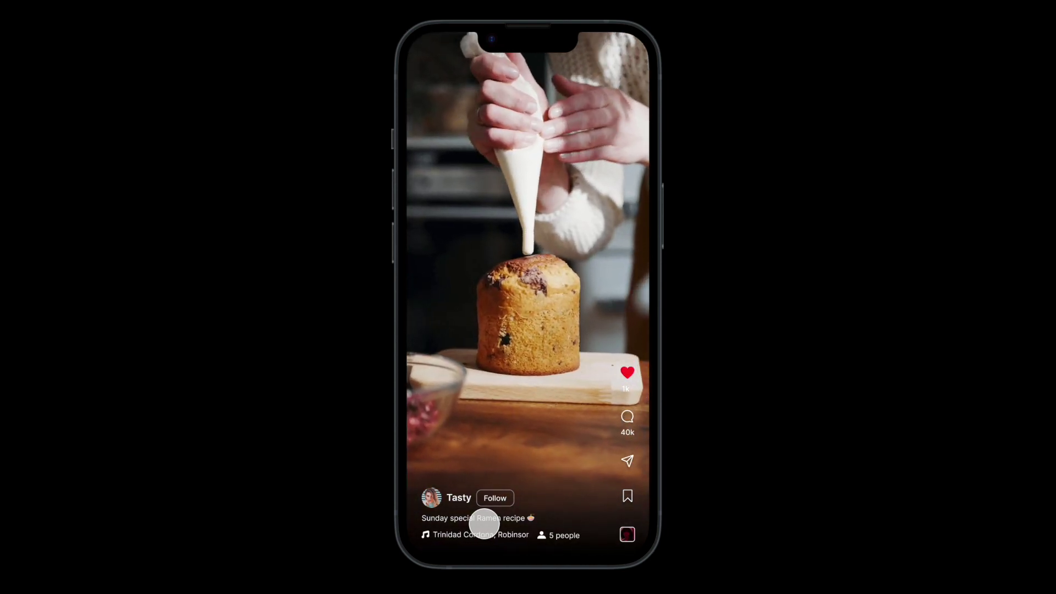
# Swipe the previewed feed up and down between the cake and bread dough videos to test both directions
pyautogui.moveTo(495, 370); pyautogui.dragTo(538, 221)
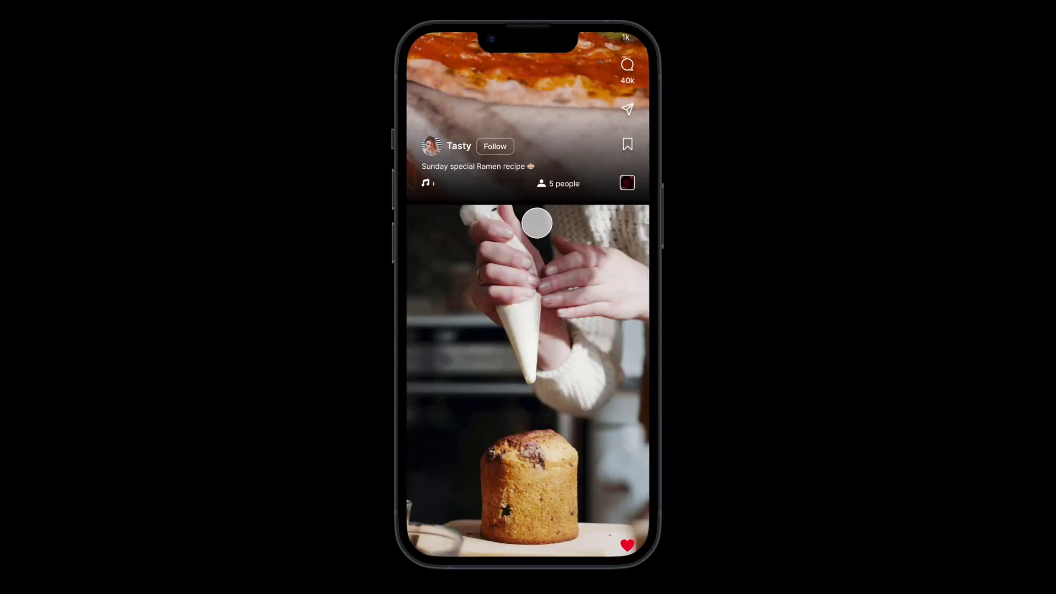
pyautogui.moveTo(528, 374); pyautogui.dragTo(517, 132)
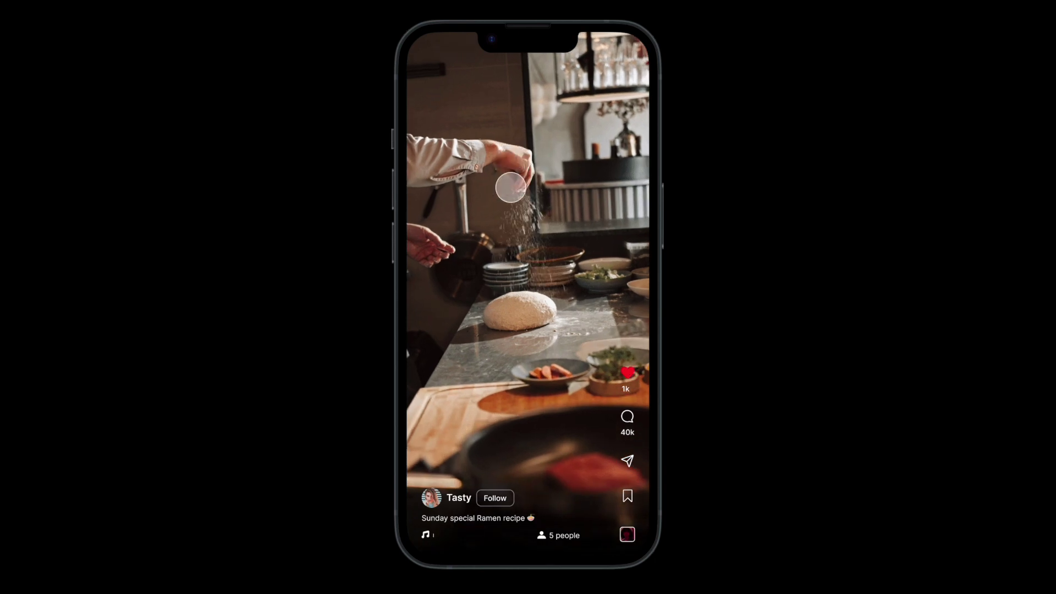
pyautogui.moveTo(511, 188); pyautogui.dragTo(514, 468)
pyautogui.moveTo(519, 331); pyautogui.dragTo(533, 264)
pyautogui.moveTo(532, 484); pyautogui.dragTo(533, 42)
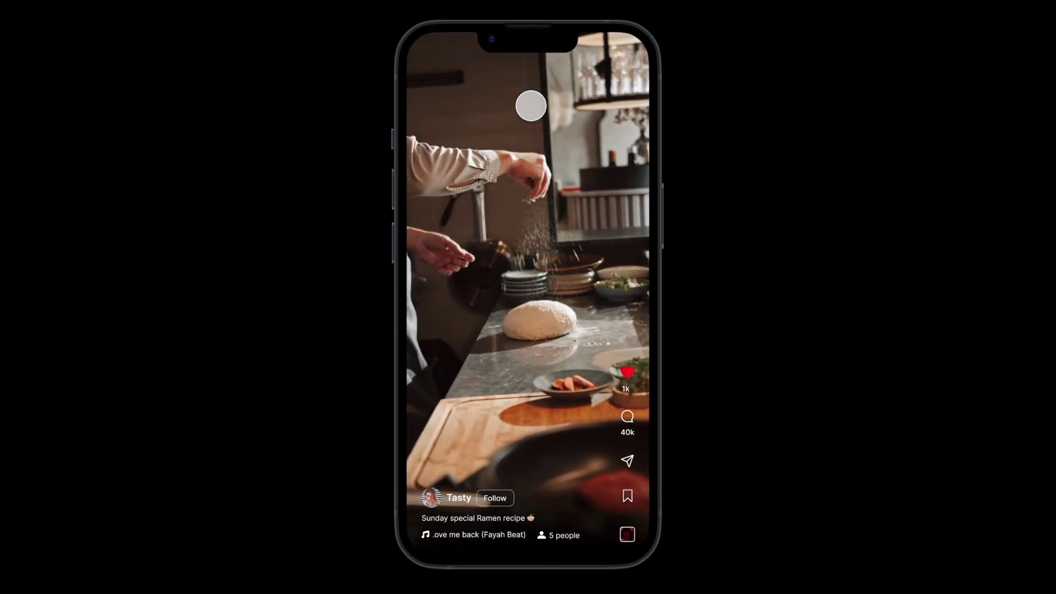